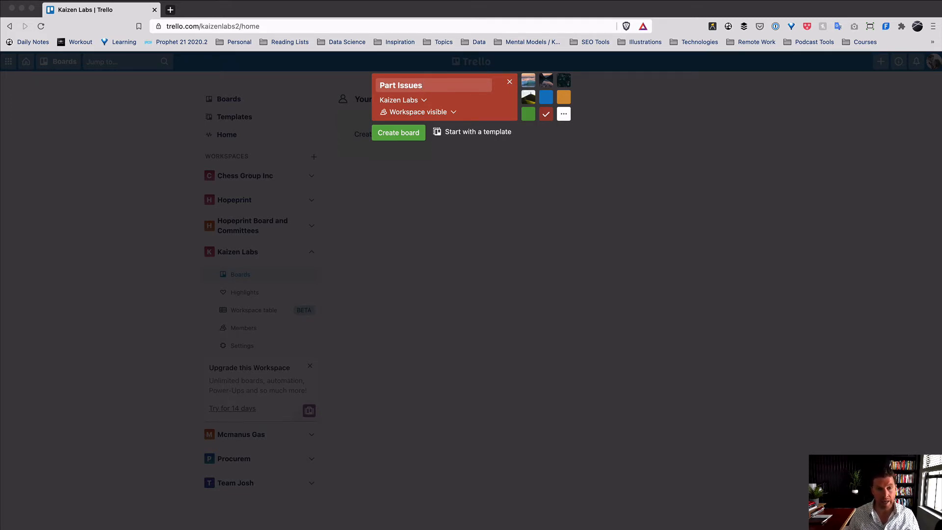
- Create the red Part Issues board in the Kaizen Labs workspace
click(414, 138)
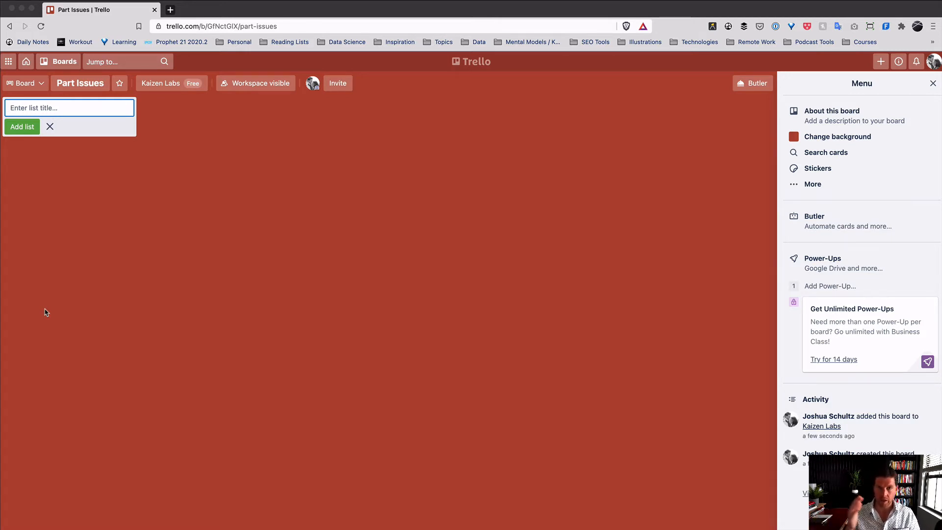
- Add the Issue, Assigned and In Progress lists to the board
text(Issue)
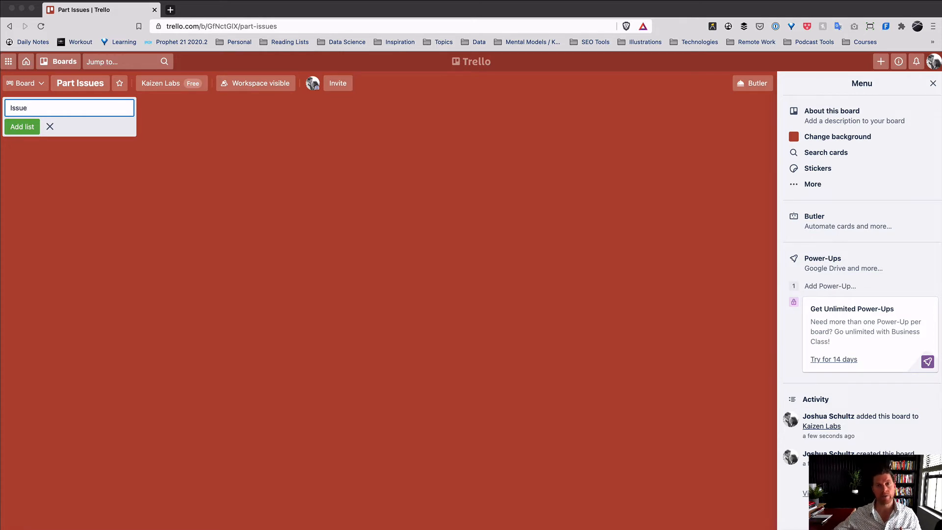
key(Return)
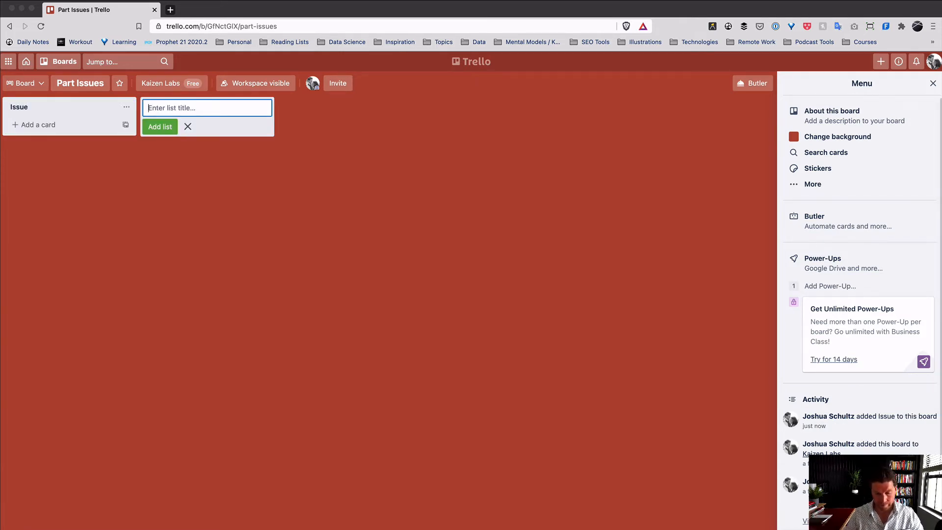
text(Assign)
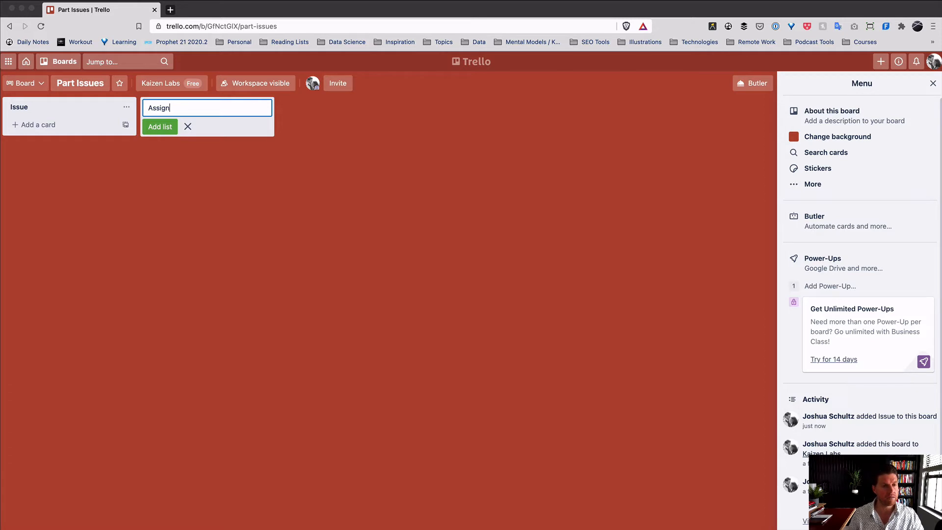
text(ed)
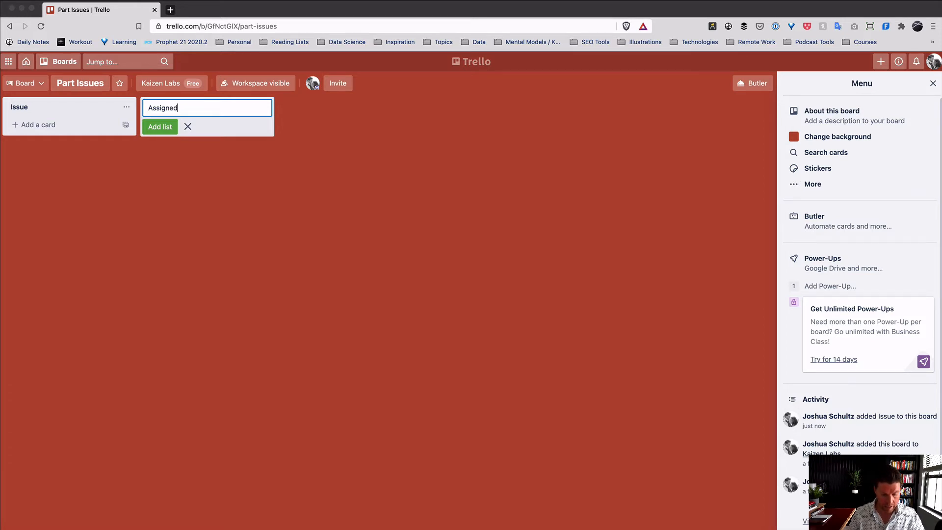
key(Return)
text(W)
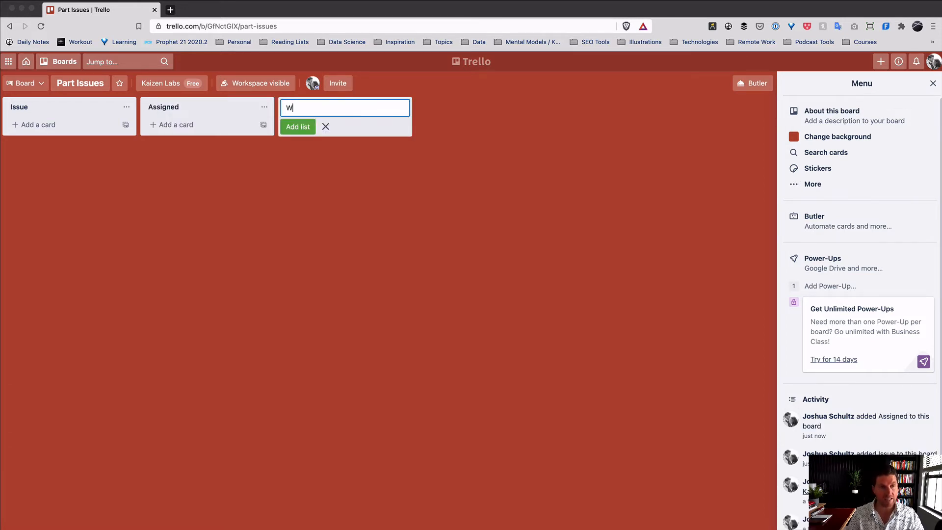
key(BackSpace)
text(In Progress)
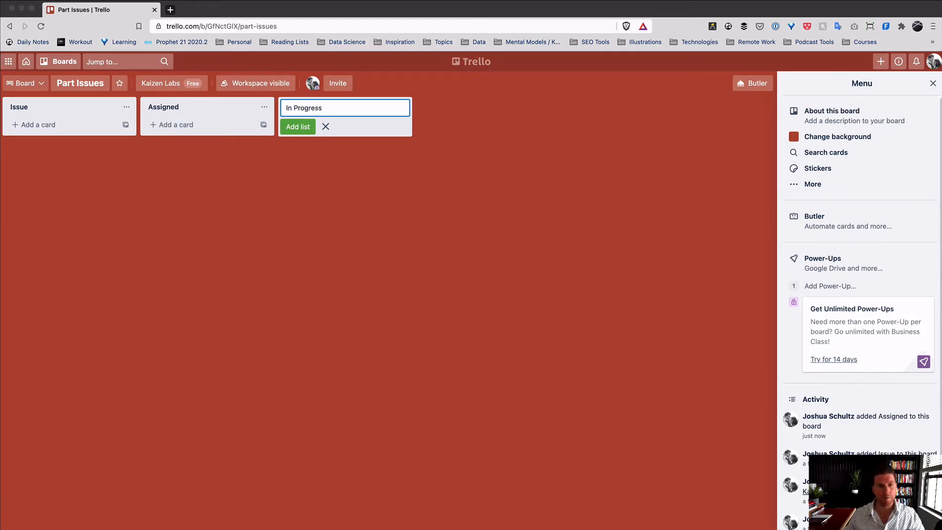
key(Return)
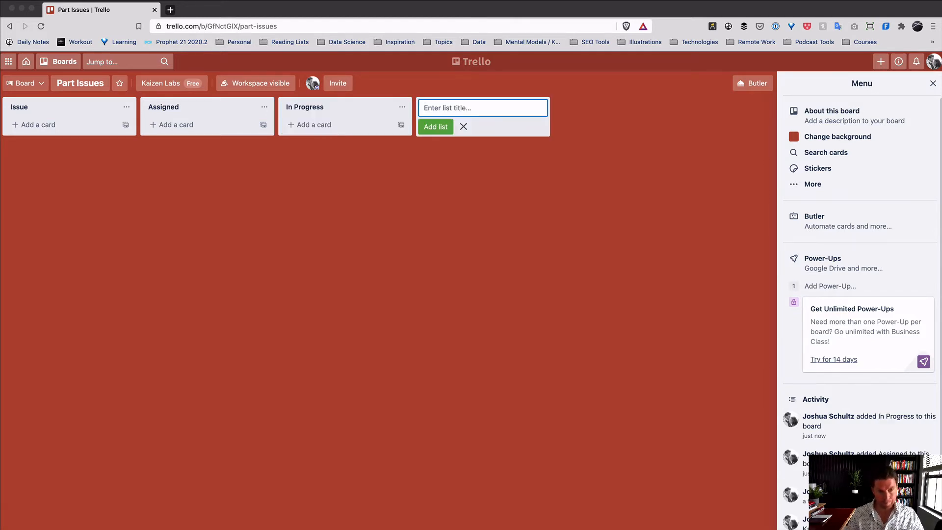
- Add the Submitted, Completed and Template lists after In Progress
text(S)
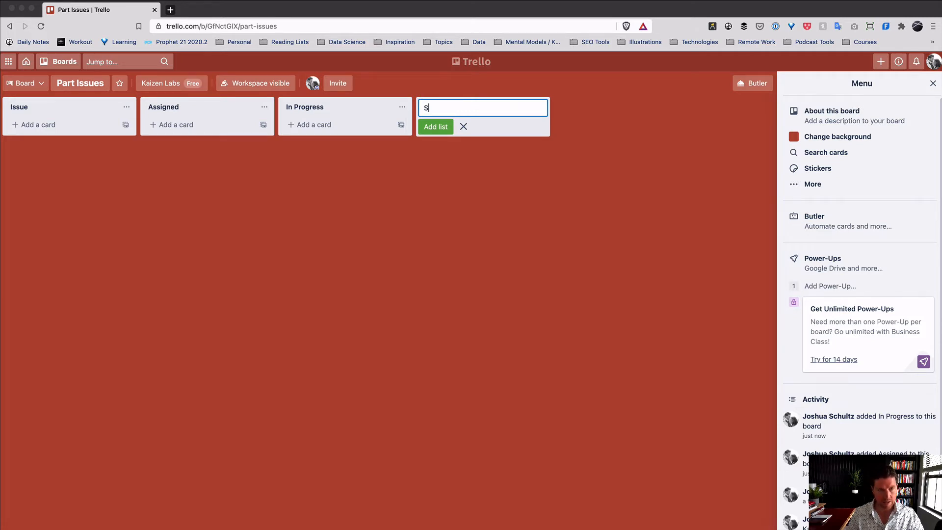
text(ubmitted)
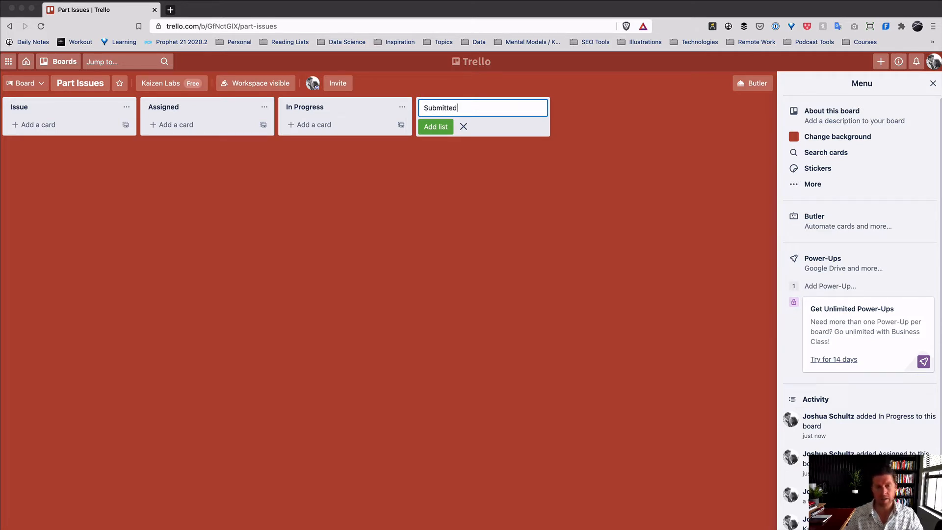
key(Return)
text(Completed)
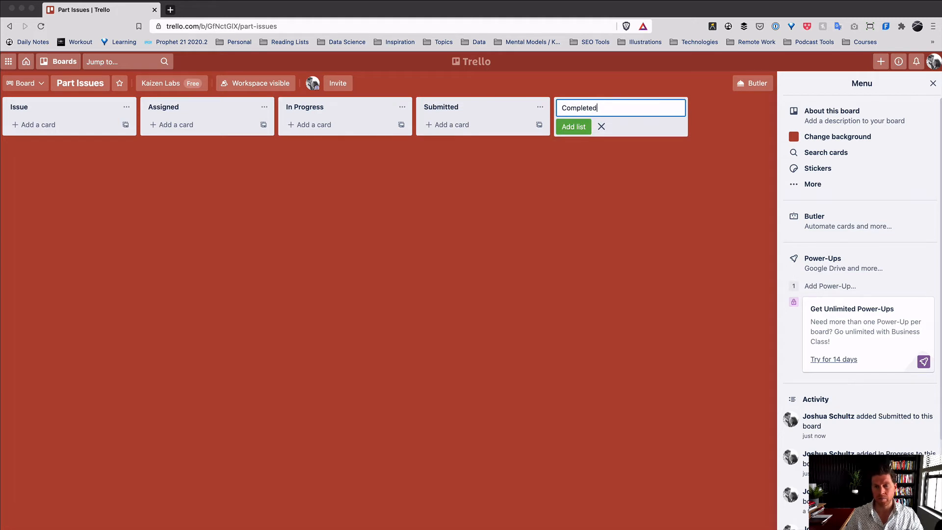
key(Return)
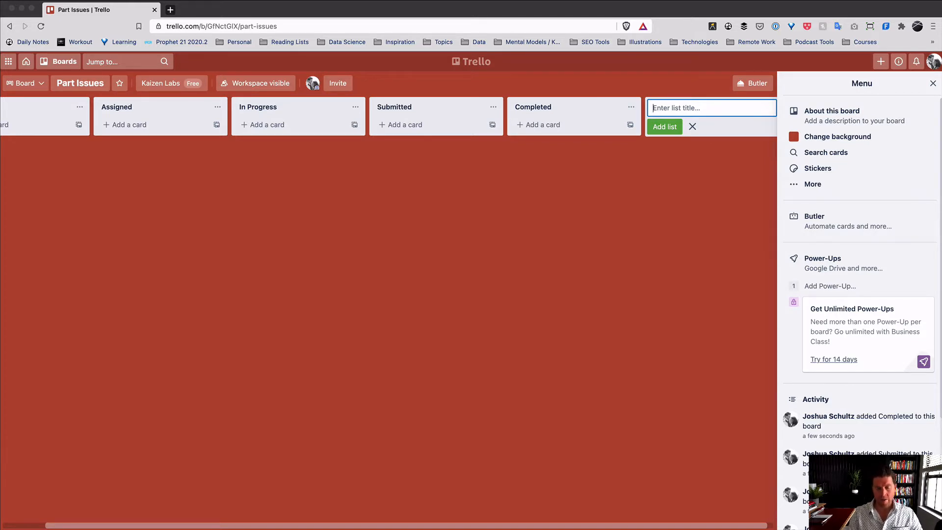
text(Template)
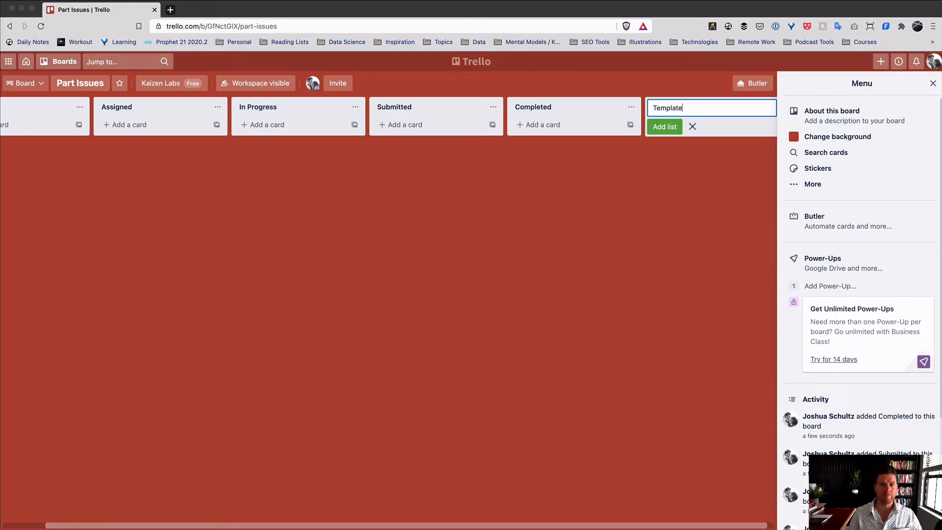
key(Return)
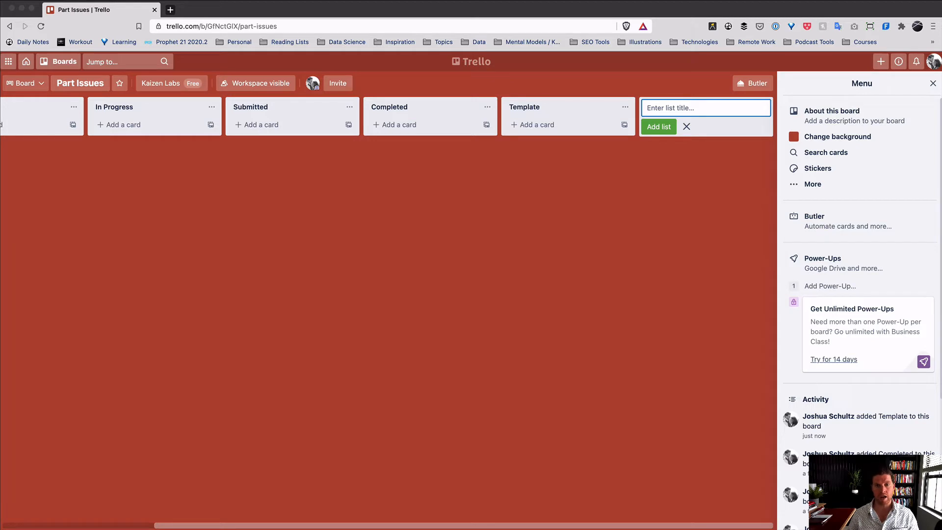
- Add a Part Number card to the Template list and make it a card template
click(547, 124)
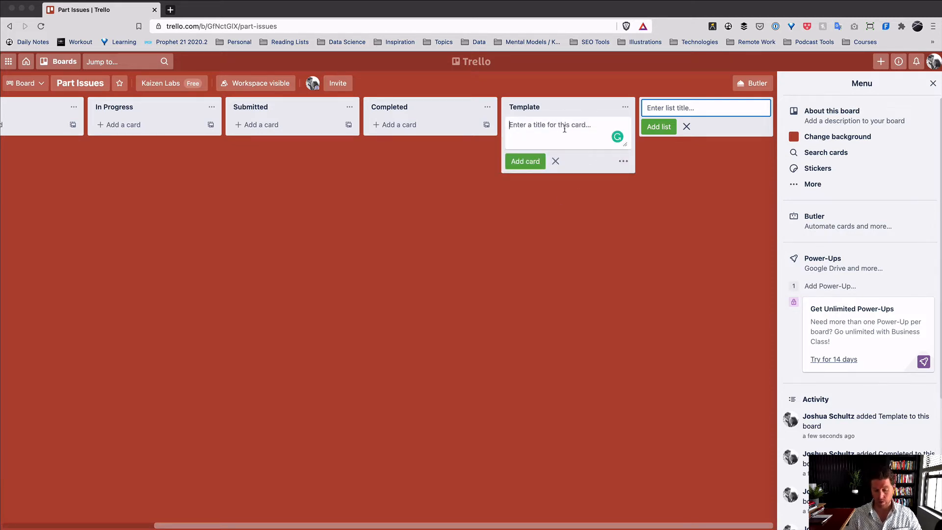
text(Part Number)
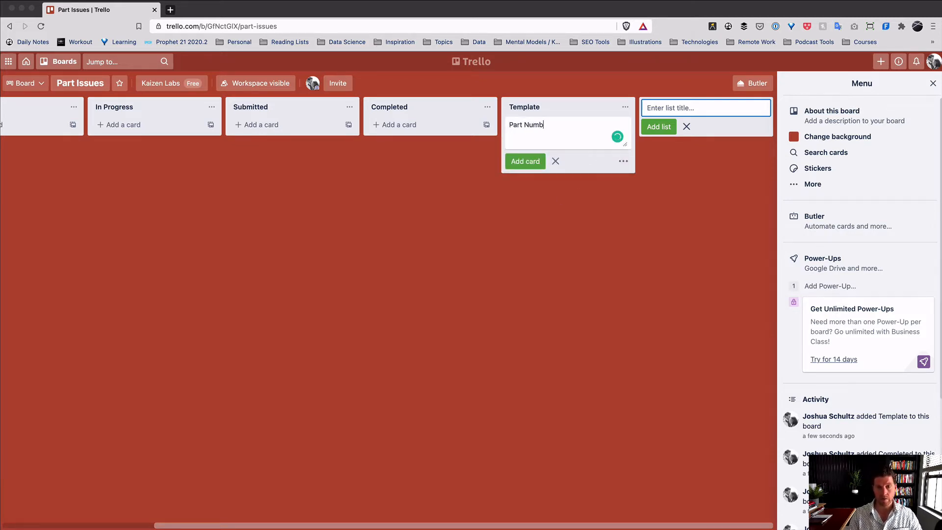
key(Return)
click(553, 124)
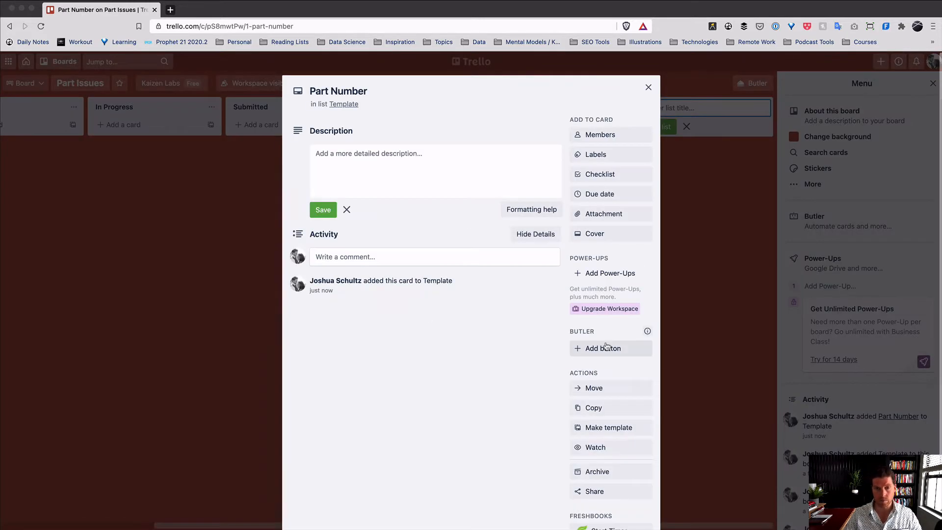
click(618, 428)
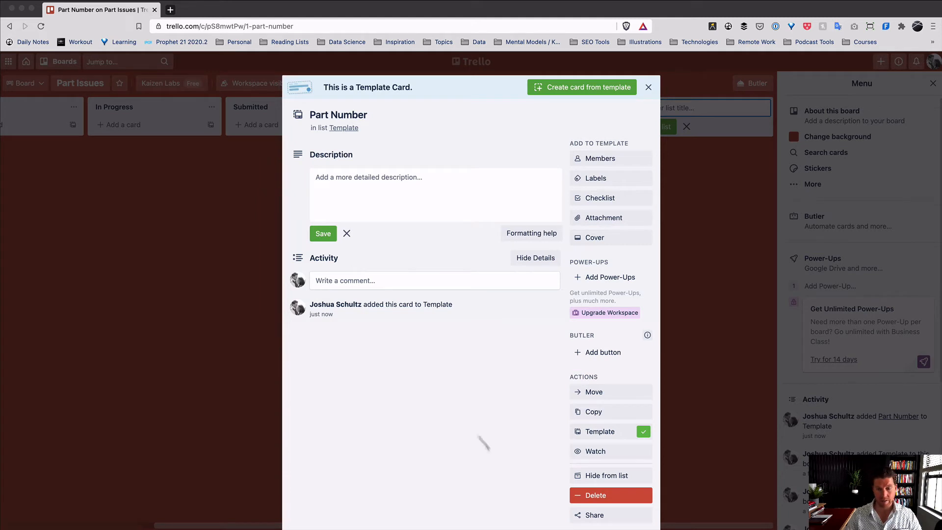
click(648, 86)
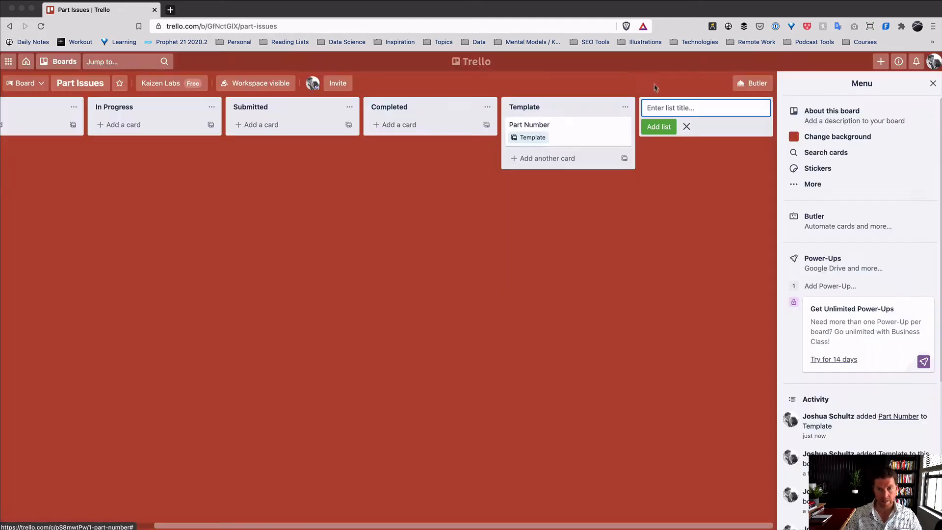
- Check that the Issue list's Card templates popup offers the Part Number template
scroll(538, 123, left, 4)
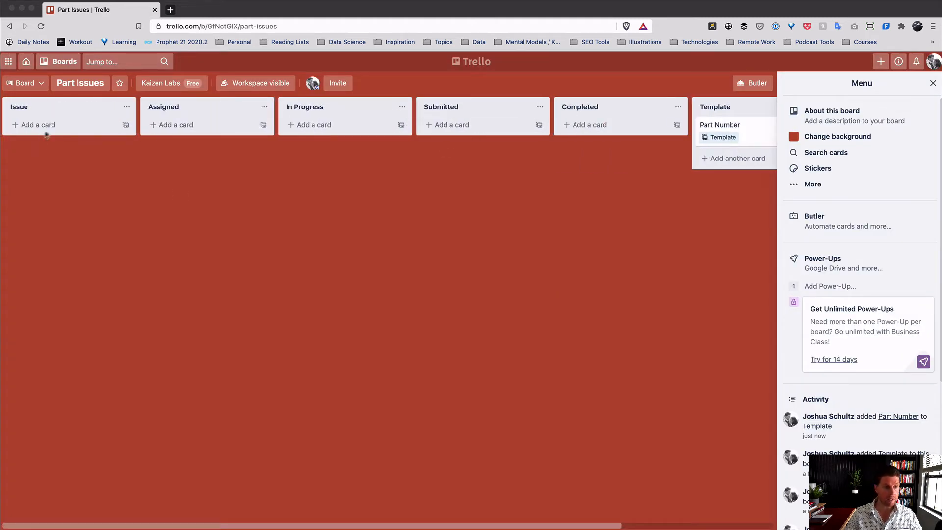
click(126, 124)
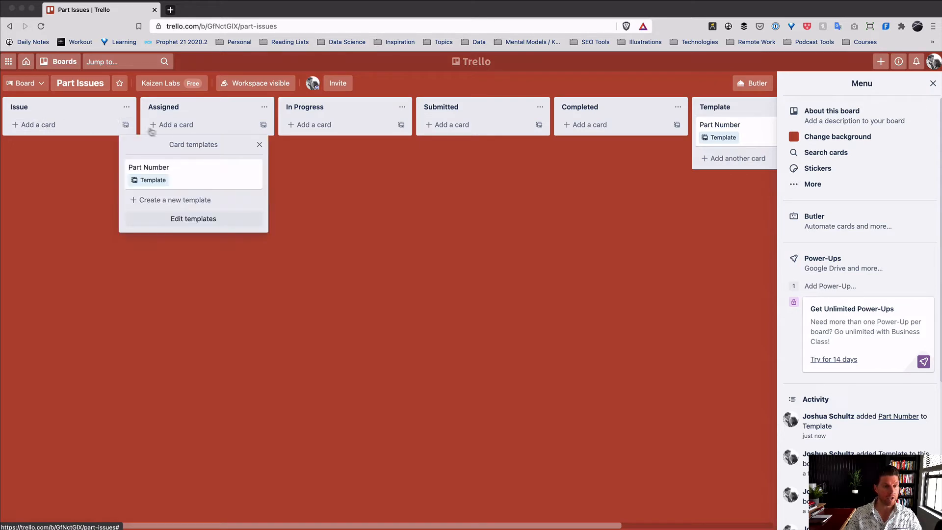
click(69, 145)
click(60, 125)
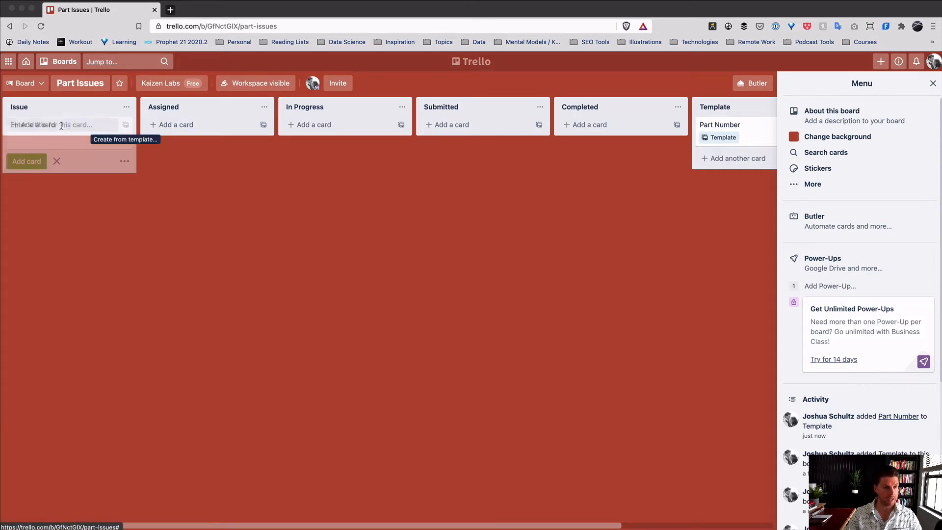
click(239, 197)
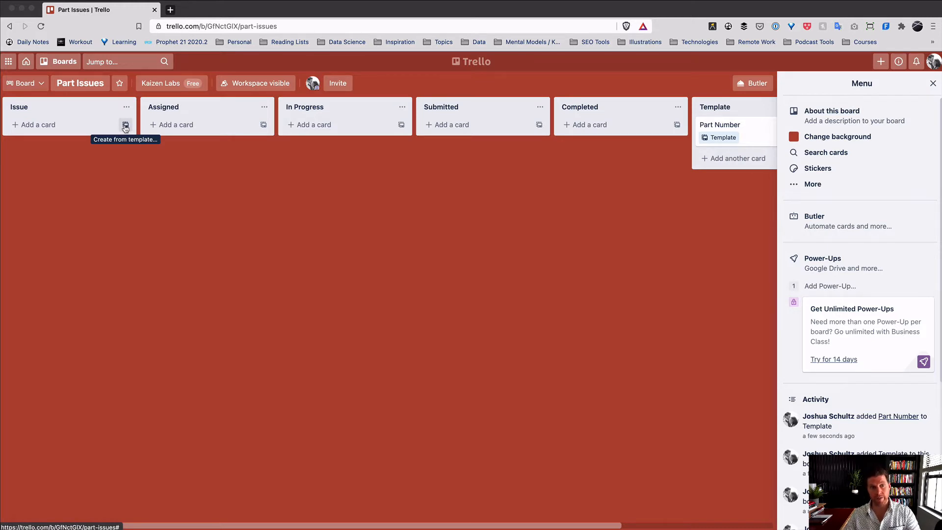
click(126, 126)
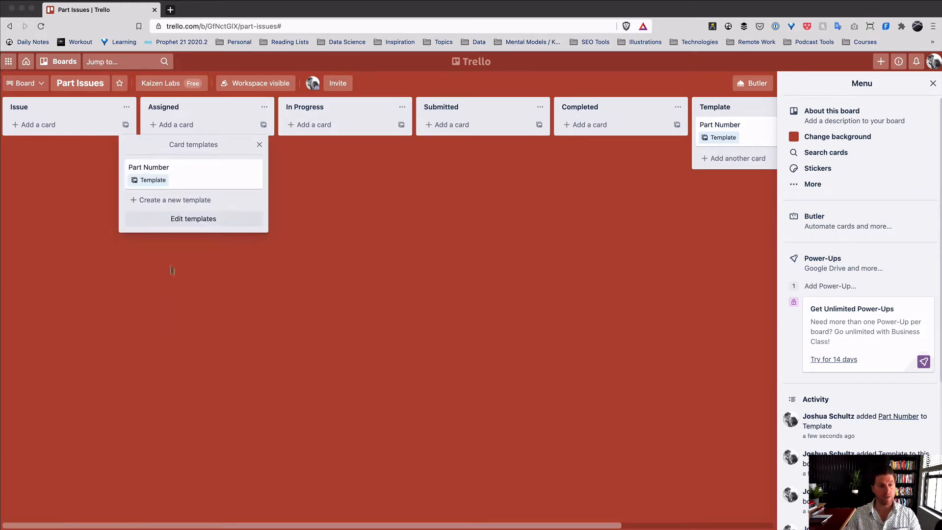
click(455, 234)
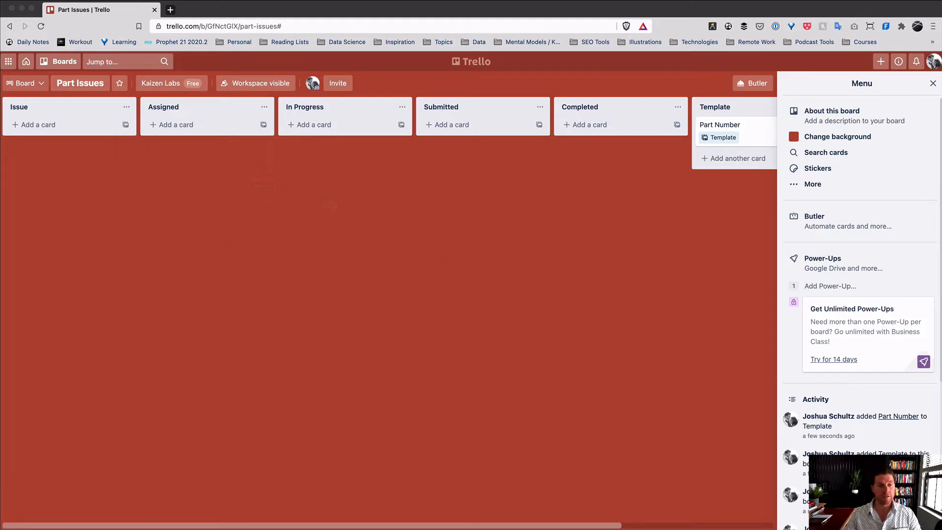
scroll(332, 153, right, 4)
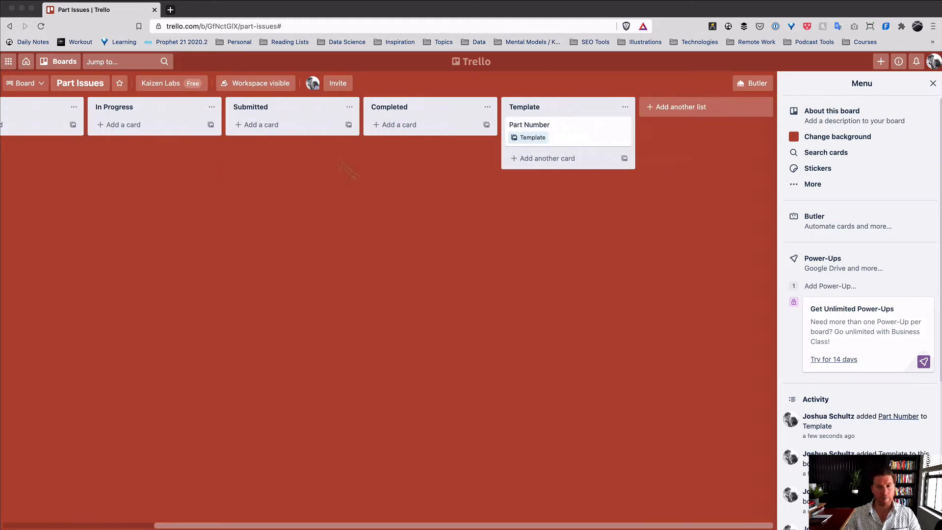
- Add a Process Issue card to the Template list and make it a card template
click(533, 166)
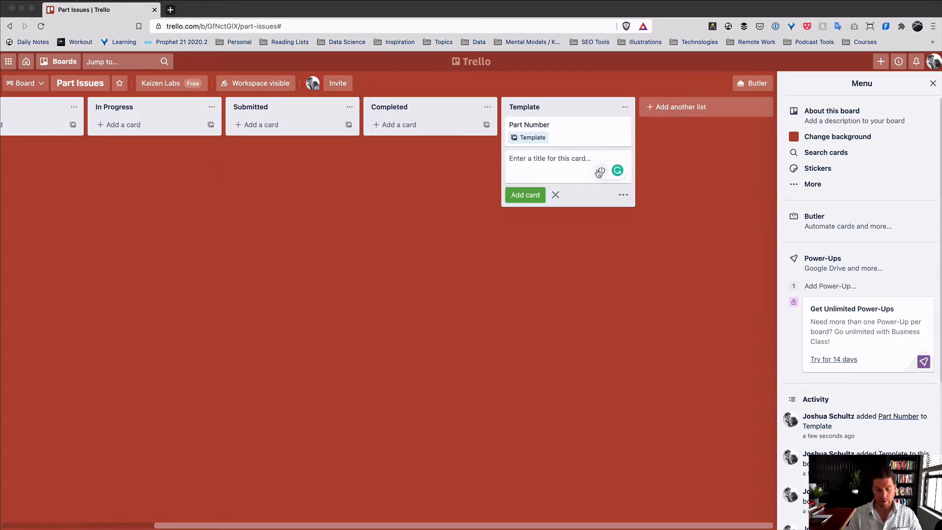
text(Processes)
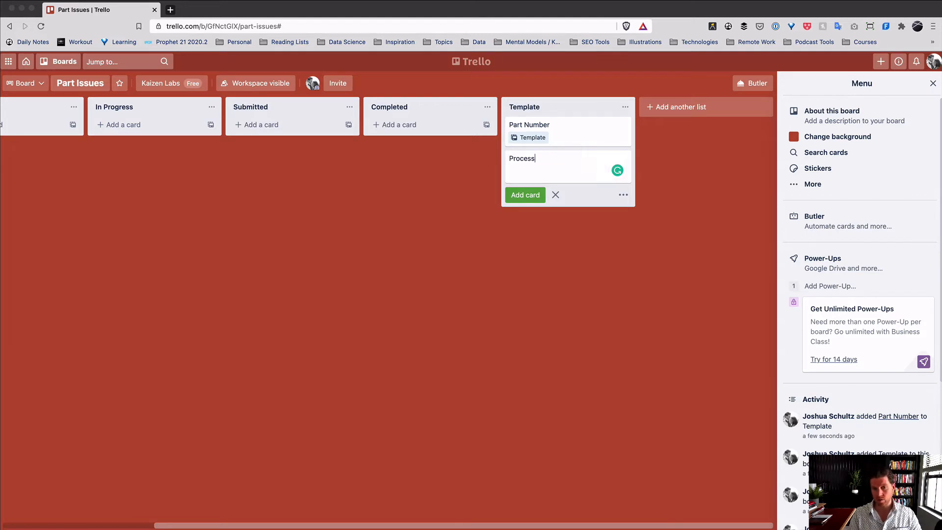
key(BackSpace)
key(BackSpace)
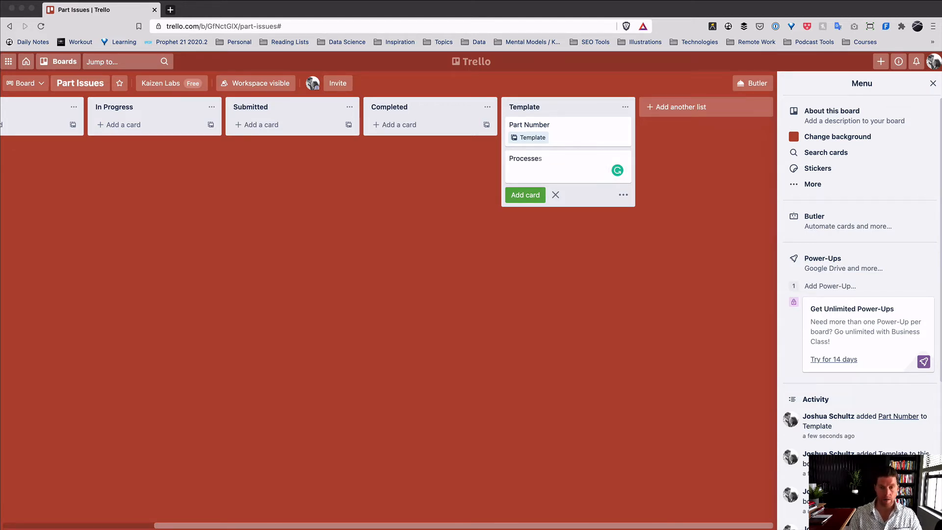
text(Issue)
key(Return)
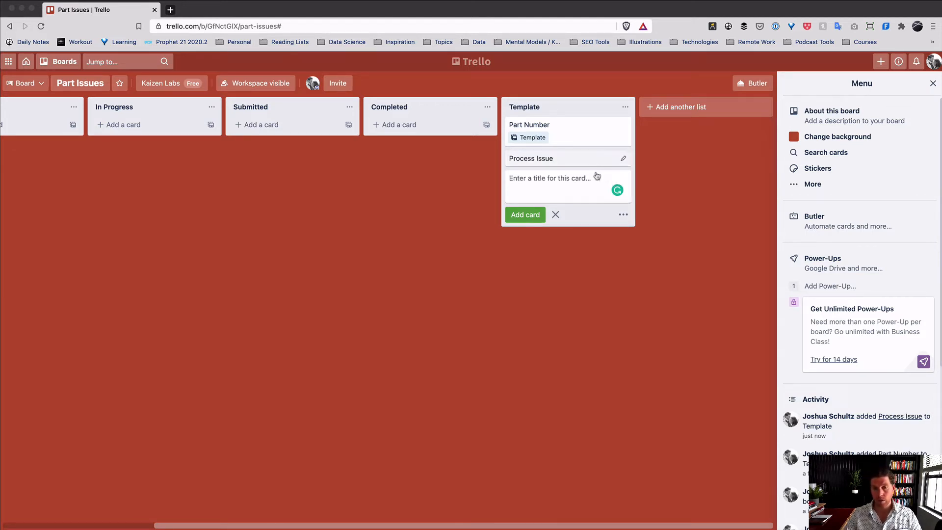
click(594, 159)
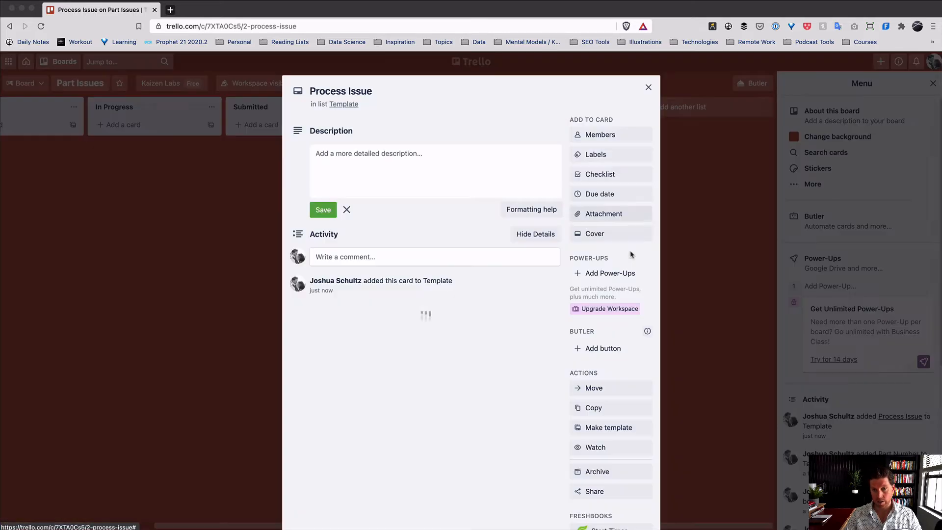
click(636, 428)
click(648, 87)
- Preview creating an Issue list card from the Part Number template, then cancel
scroll(612, 187, left, 4)
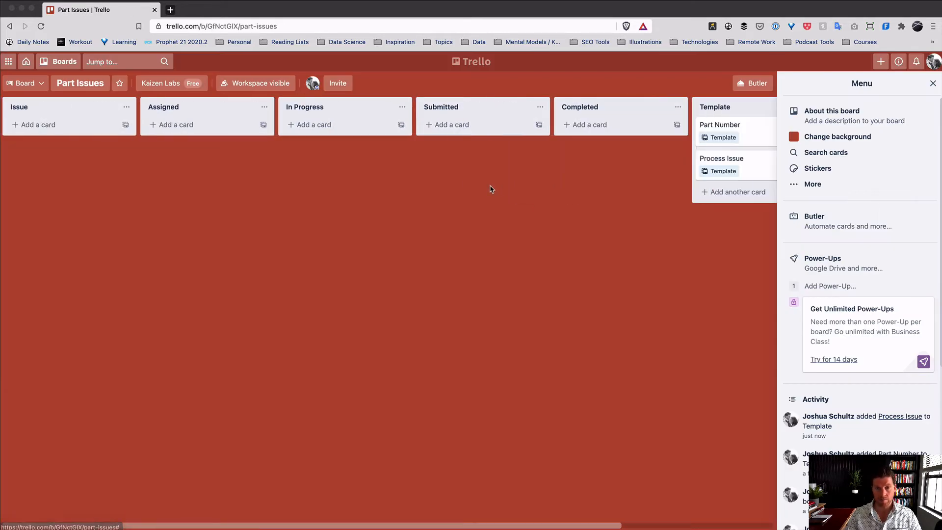
click(126, 125)
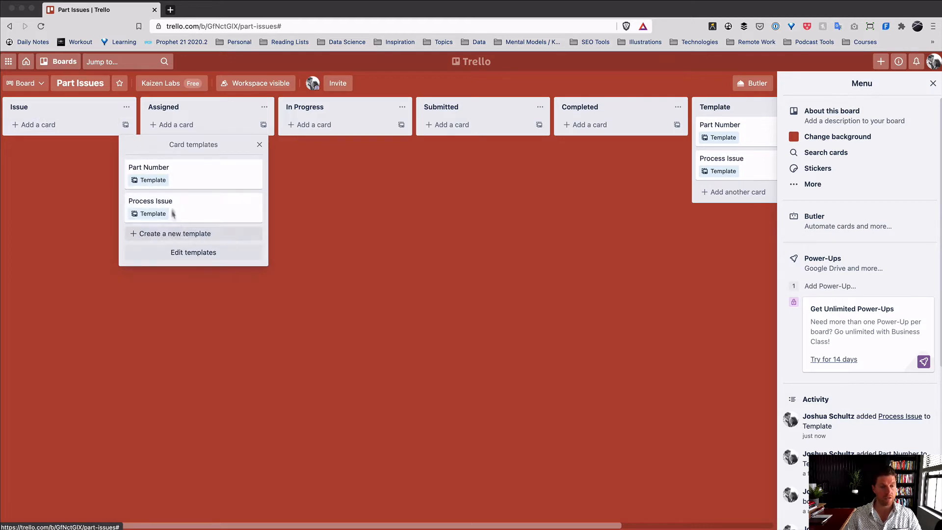
click(180, 177)
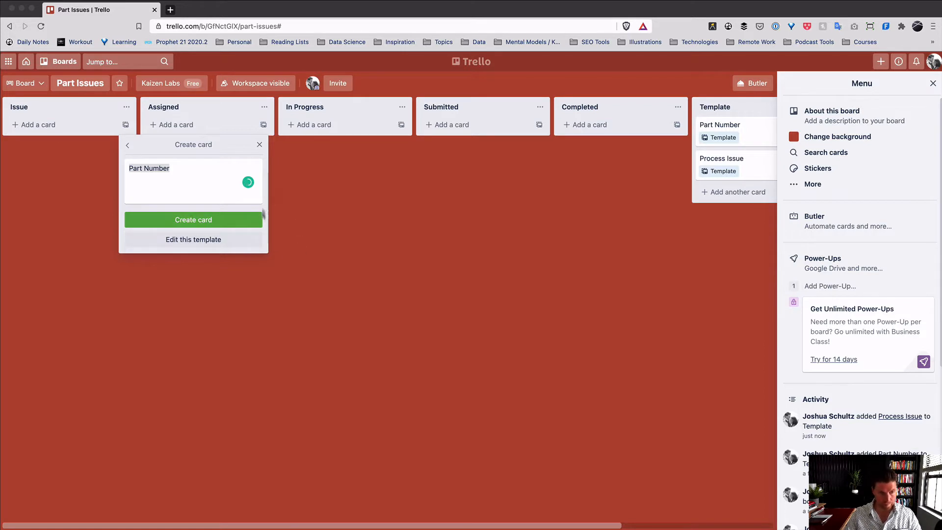
click(260, 145)
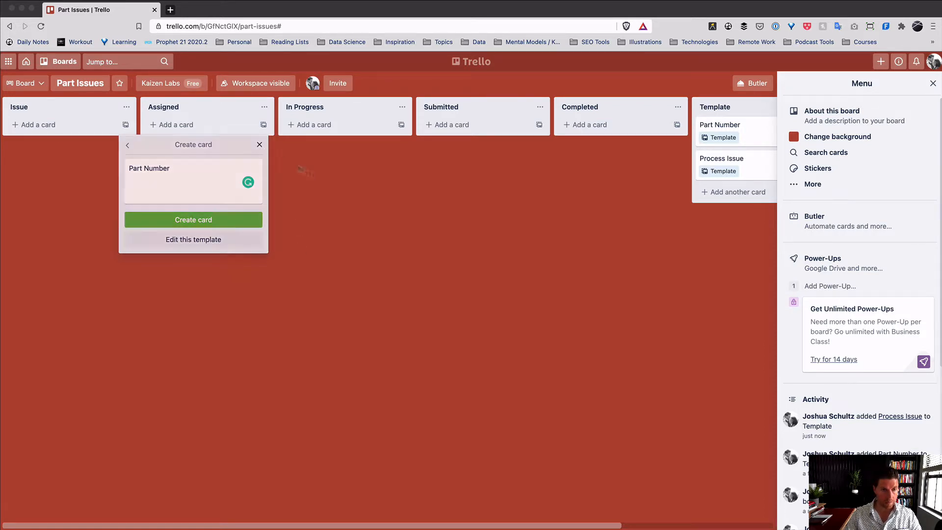
scroll(441, 235, right, 5)
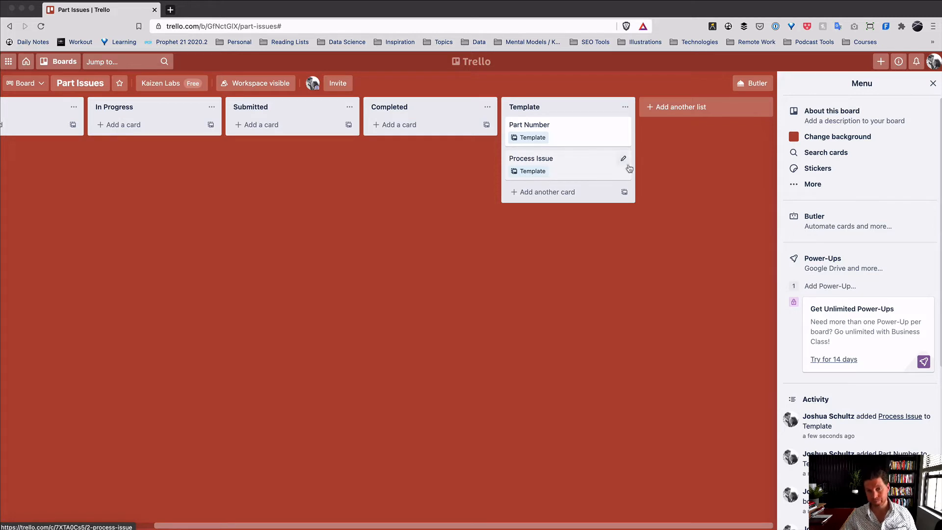
- Delete the Process Issue template card
click(622, 158)
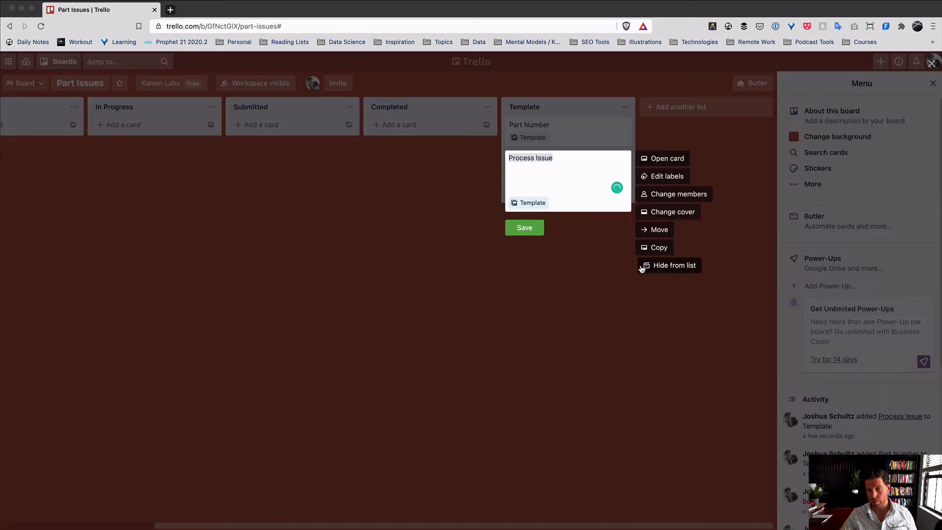
click(549, 259)
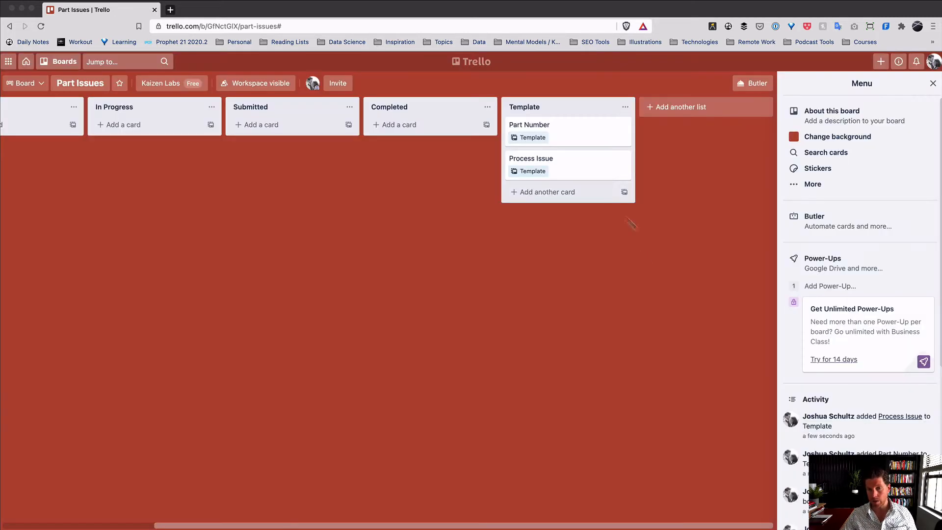
click(583, 166)
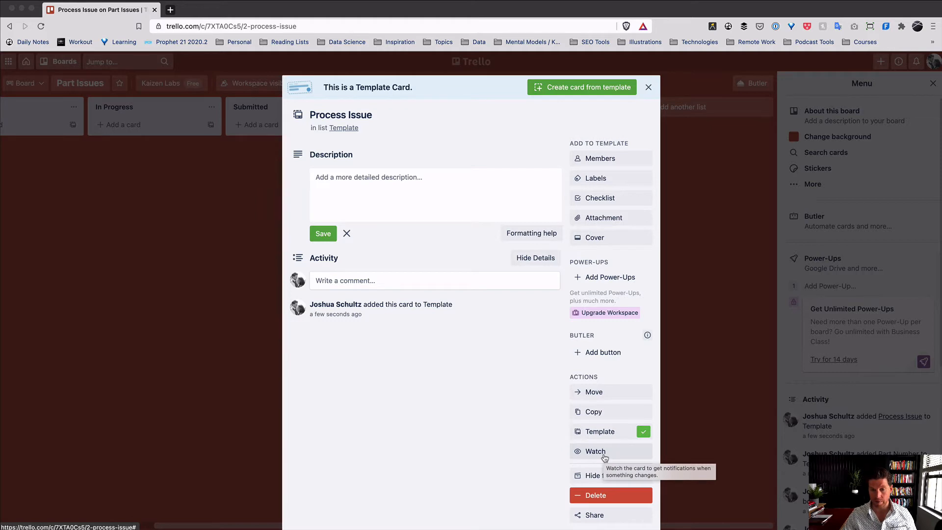
click(597, 496)
click(660, 474)
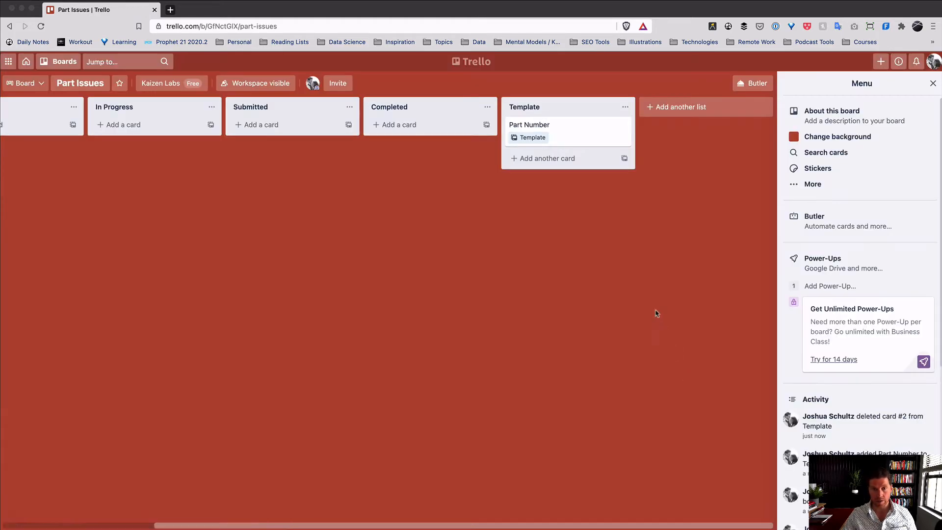
- Retitle the Part Number template card to '[part number] - [rev]'
click(587, 135)
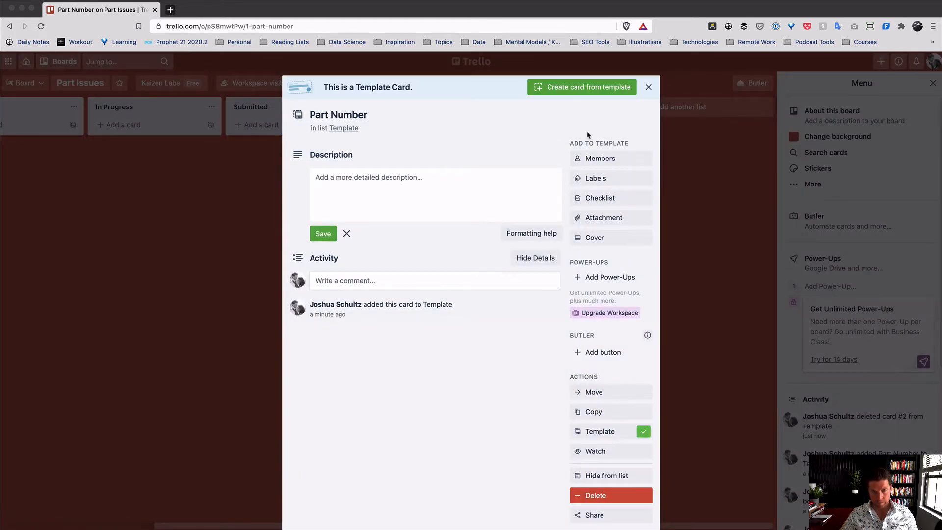
click(390, 114)
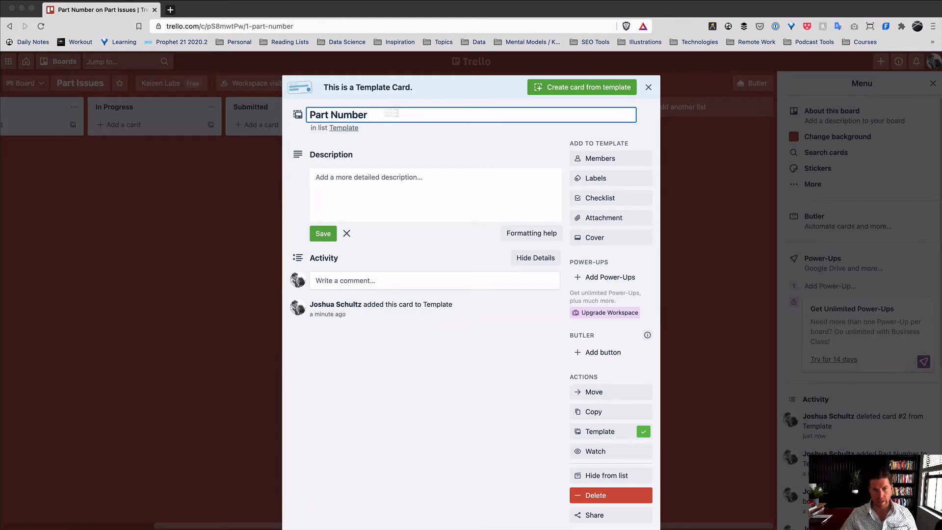
drag(390, 112, 283, 112)
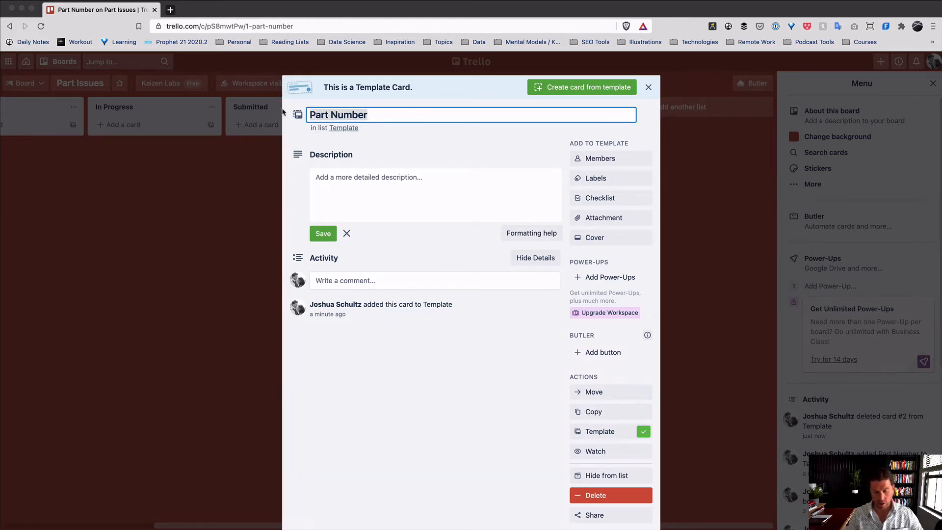
text([part )
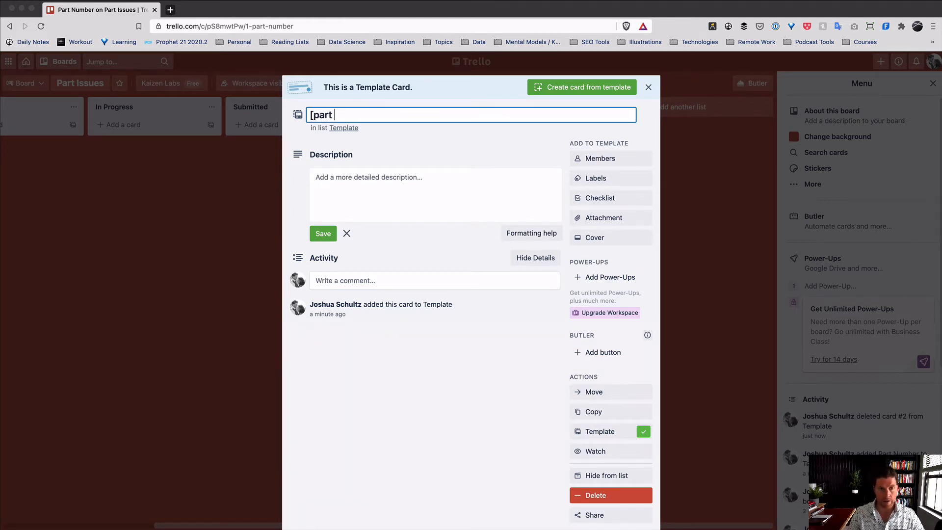
text(number])
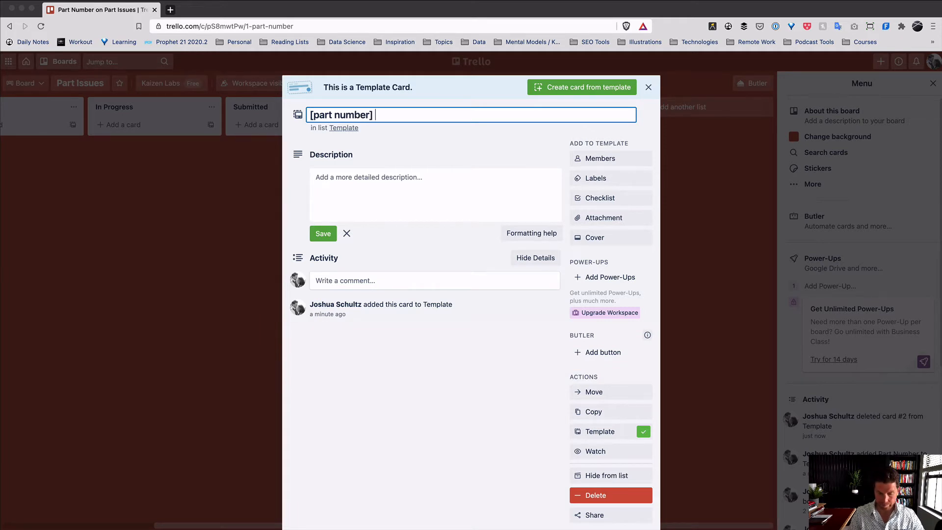
text( - [rev)
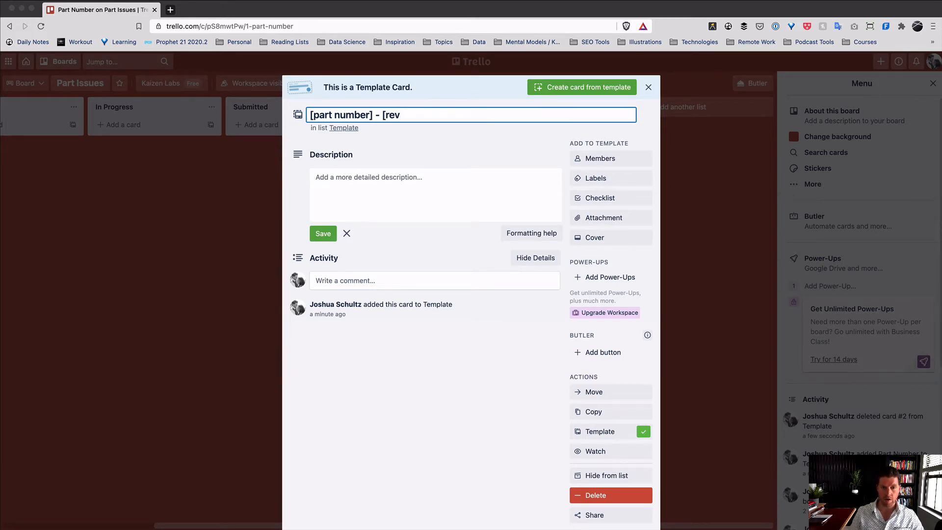
text(])
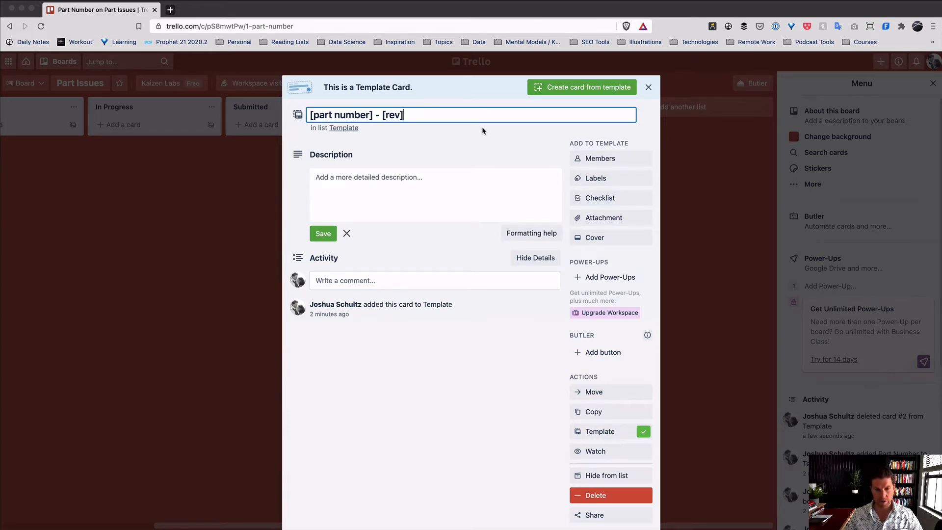
click(410, 248)
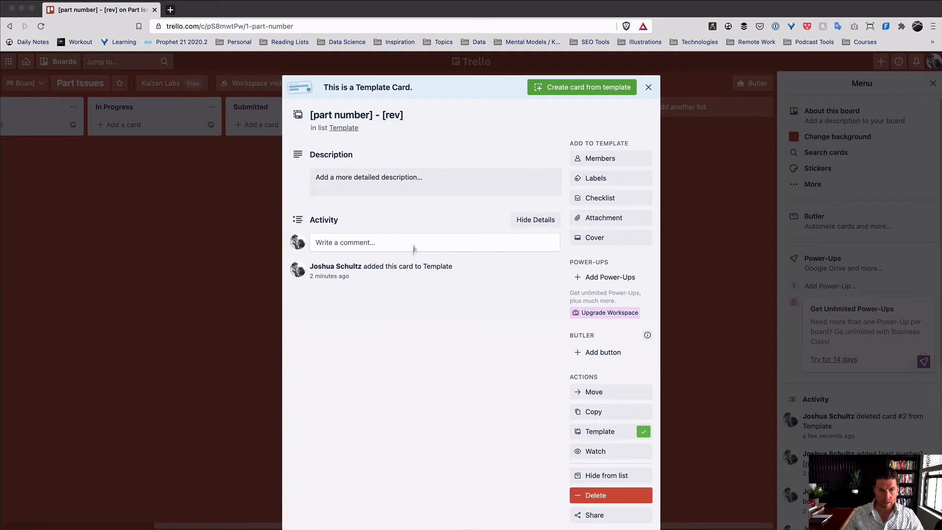
click(421, 182)
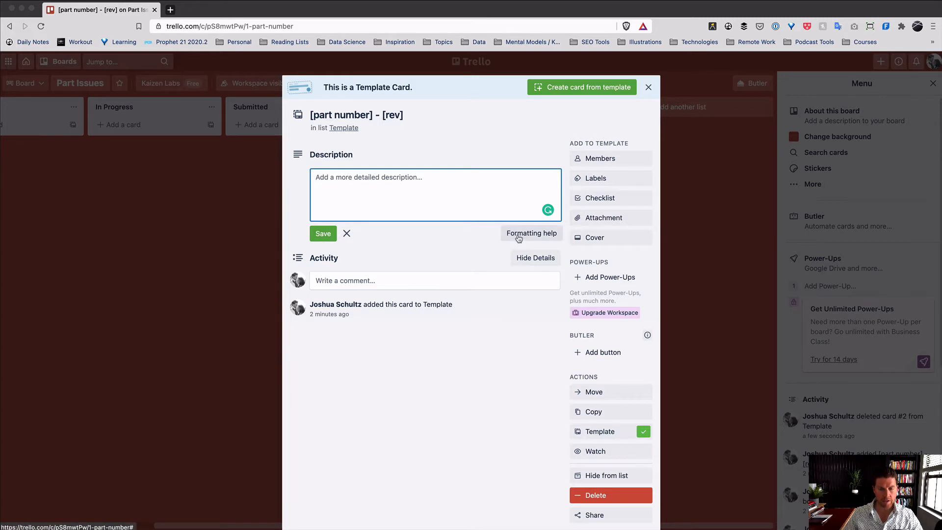
- Save a description with the bold Markdown heading '** Issue **'
click(519, 239)
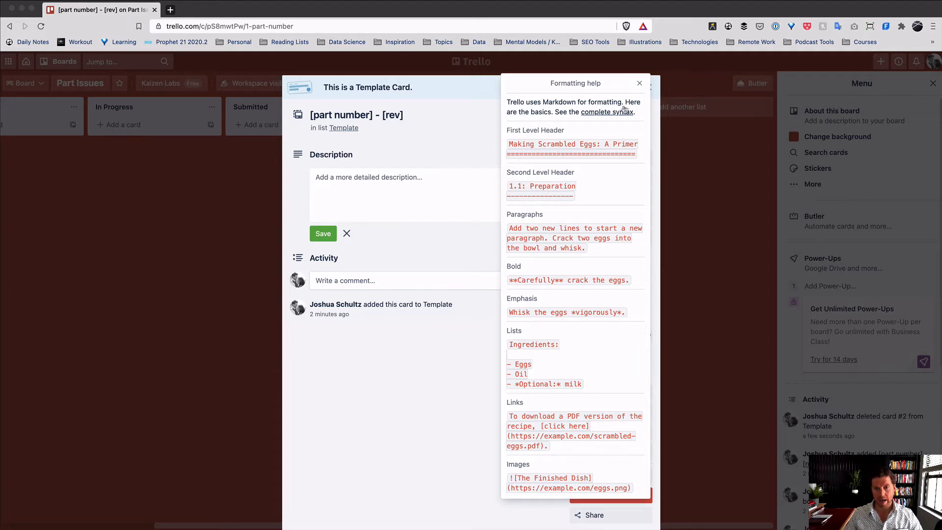
click(639, 84)
click(411, 180)
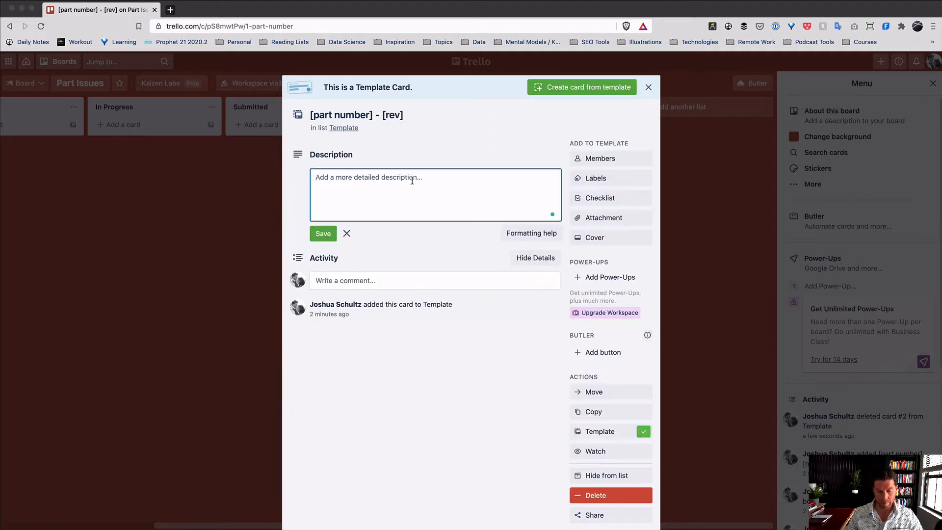
text(**)
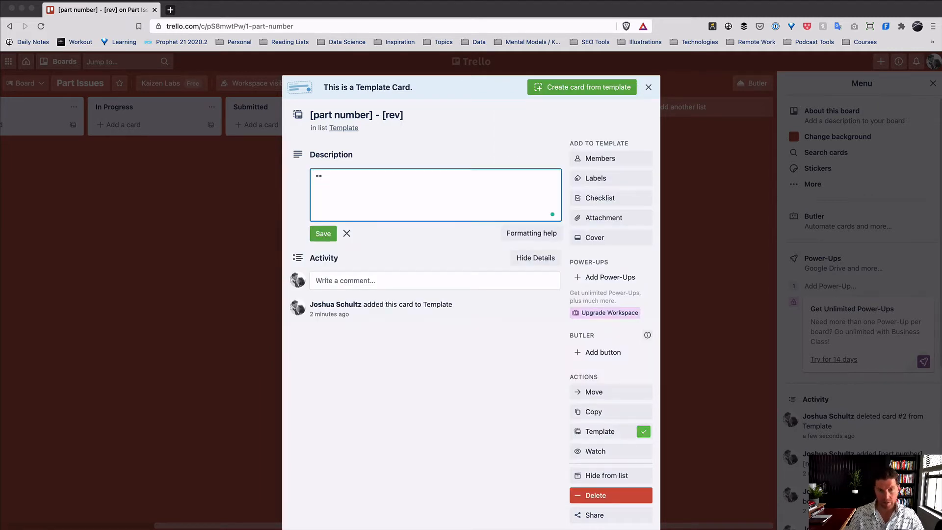
text( Please)
key(BackSpace)
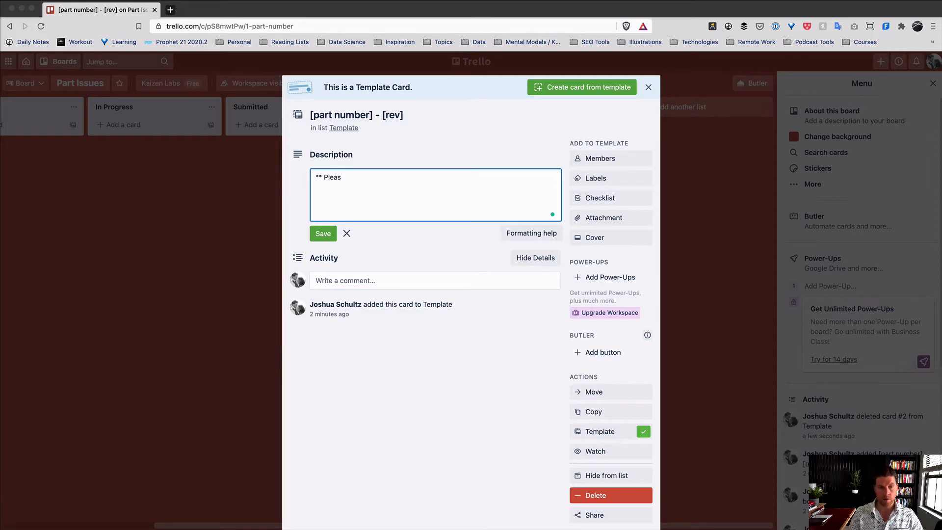
text(e D)
key(BackSpace)
key(BackSpace)
key(BackSpace)
key(BackSpace)
key(BackSpace)
key(BackSpace)
key(BackSpace)
key(BackSpace)
key(BackSpace)
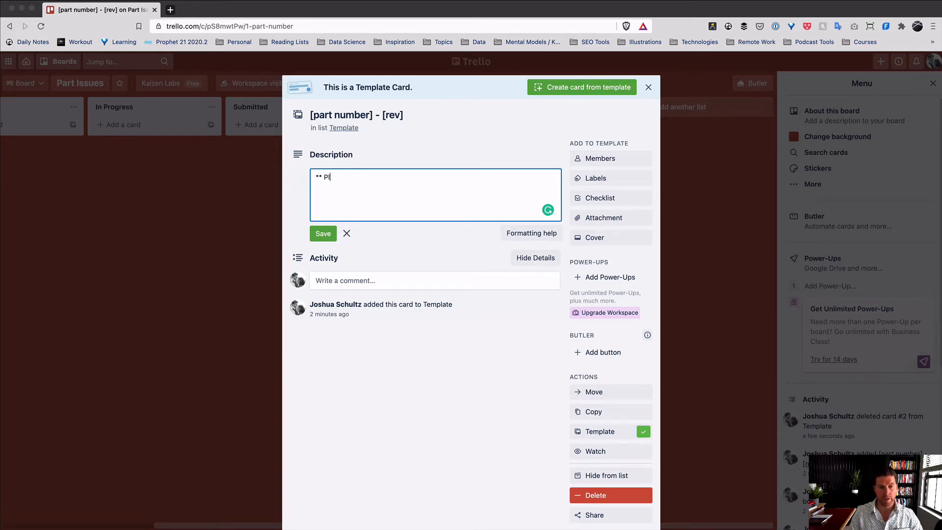
text(Issue)
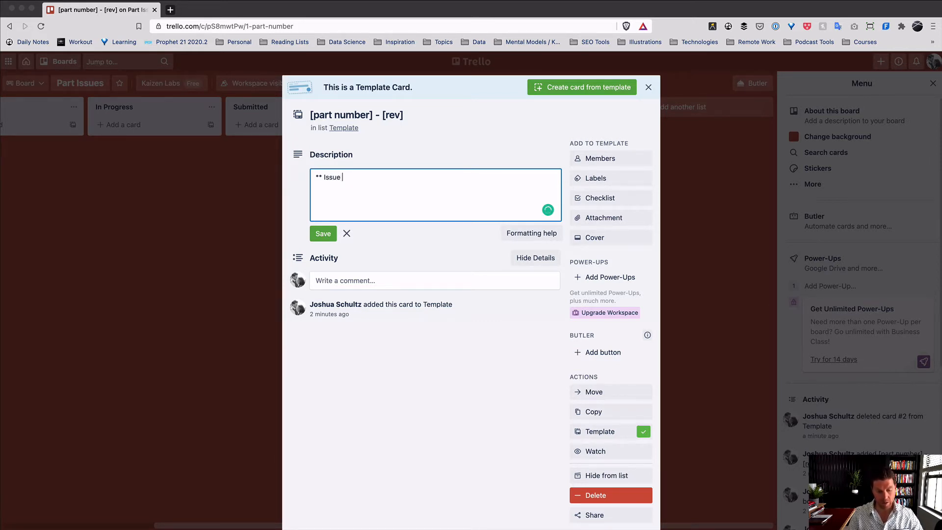
text( **)
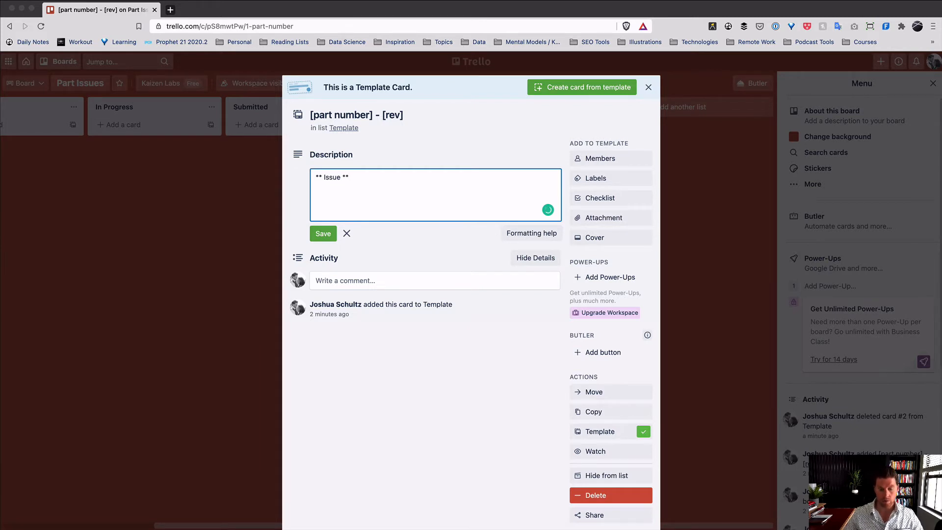
click(322, 234)
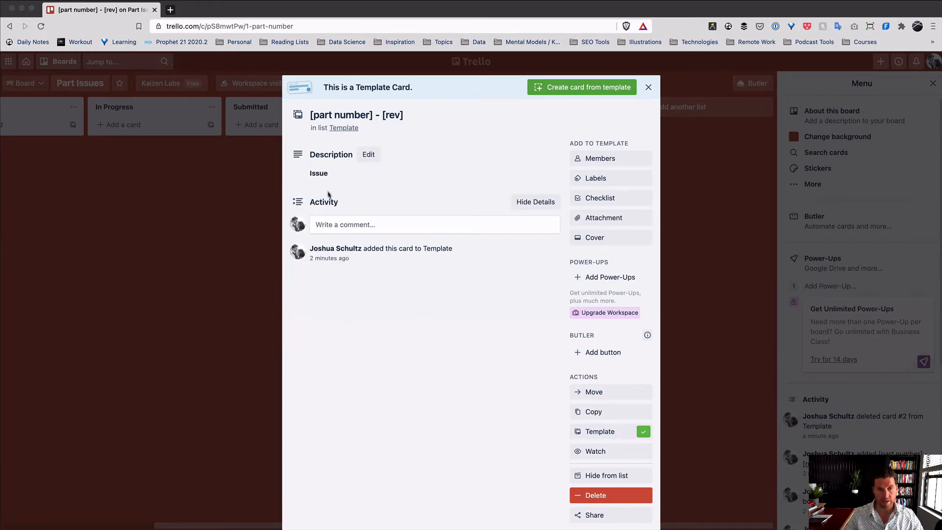
- Add the italic line 'please describe the issue with the part' under the Issue heading
click(369, 155)
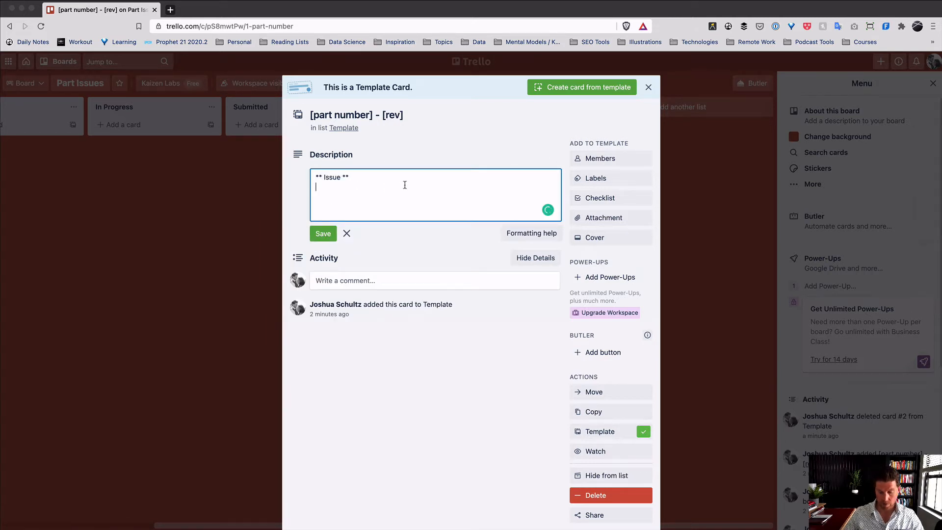
key(Return)
text([*)
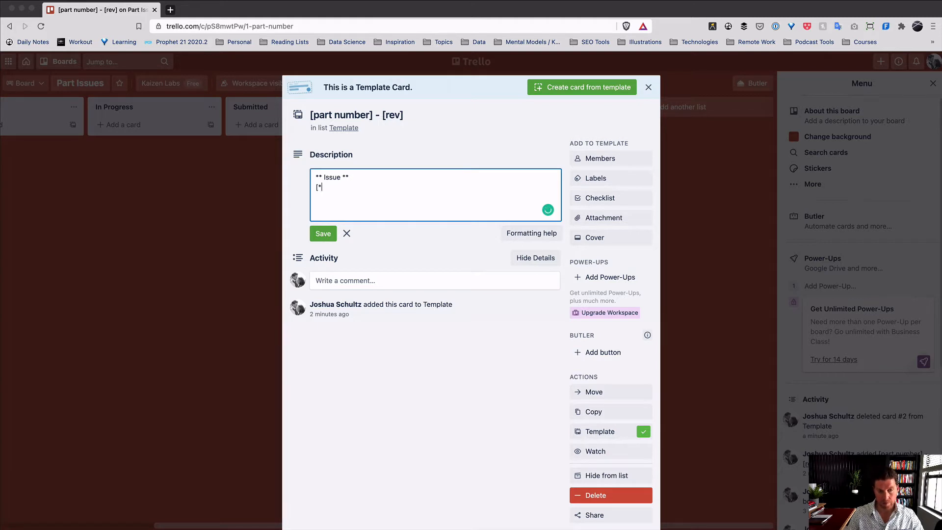
key(BackSpace)
key(BackSpace)
key(BackSpace)
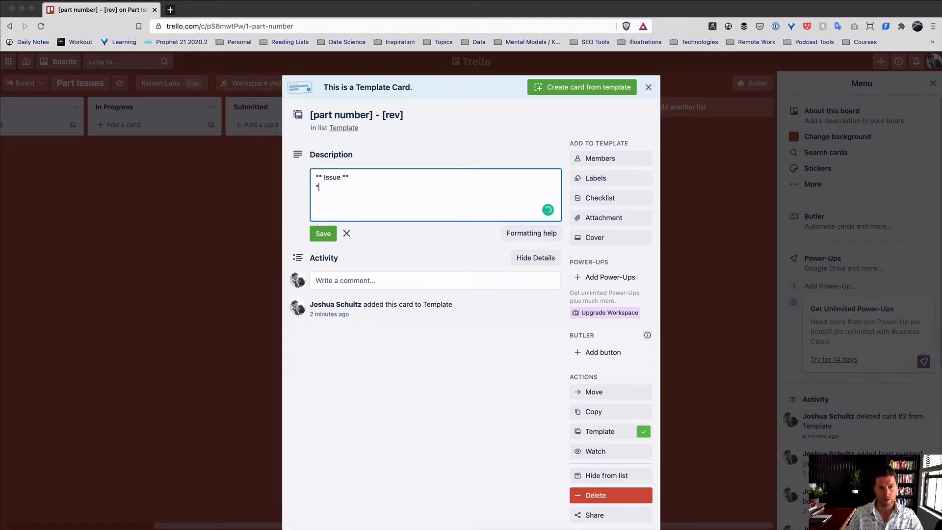
text(De)
key(BackSpace)
key(BackSpace)
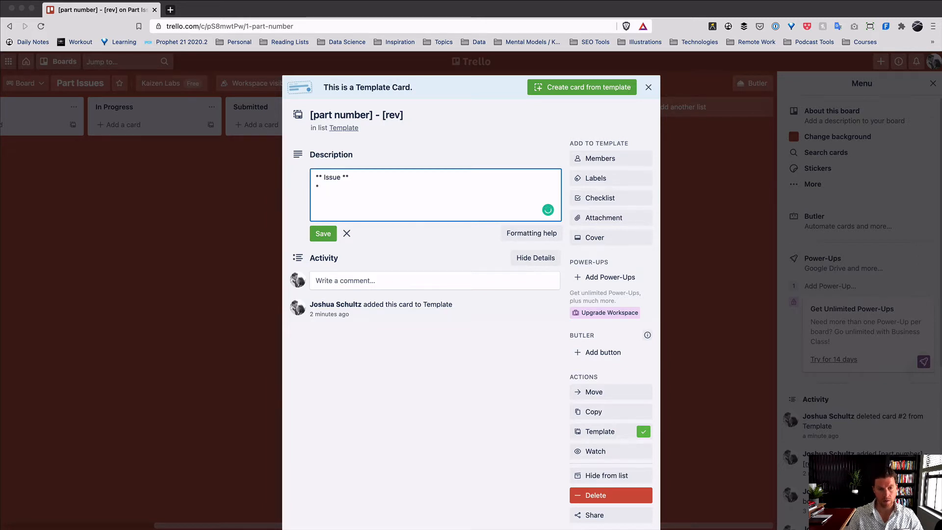
text(please describ)
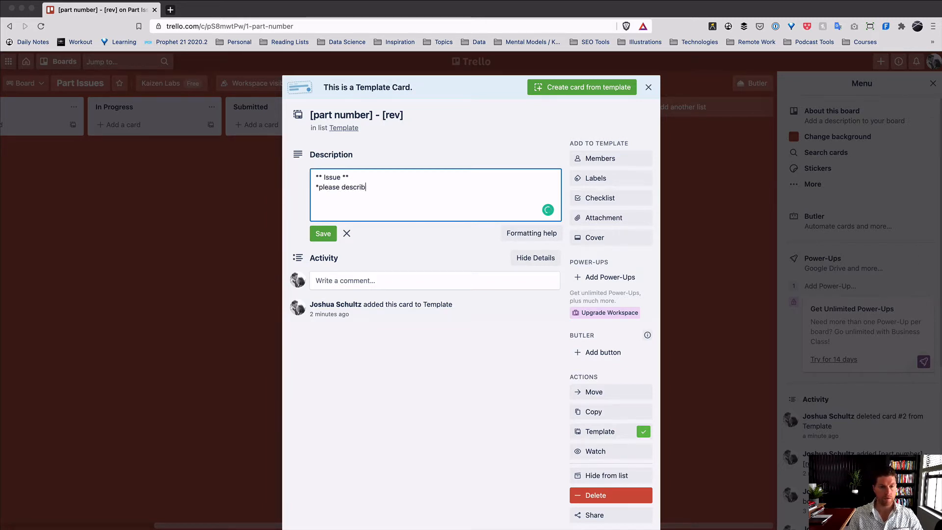
text(e the issue wit)
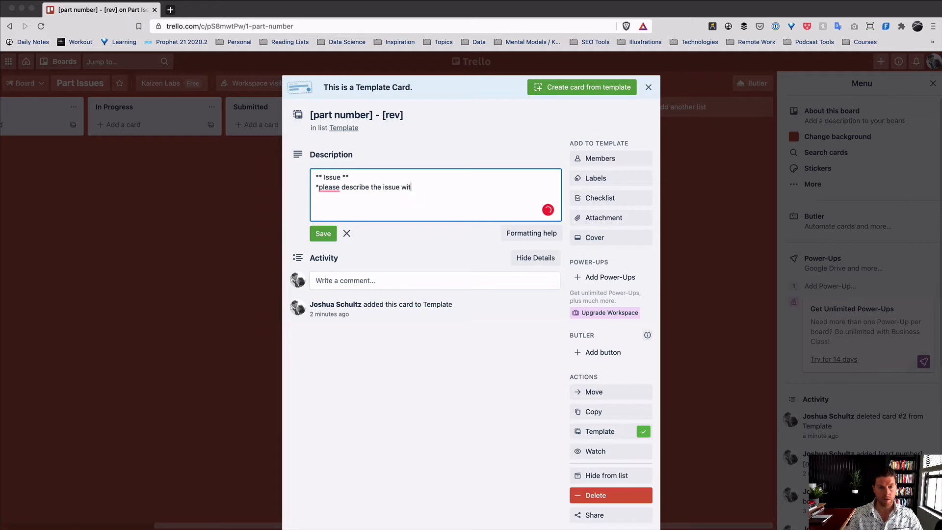
text(h the part)
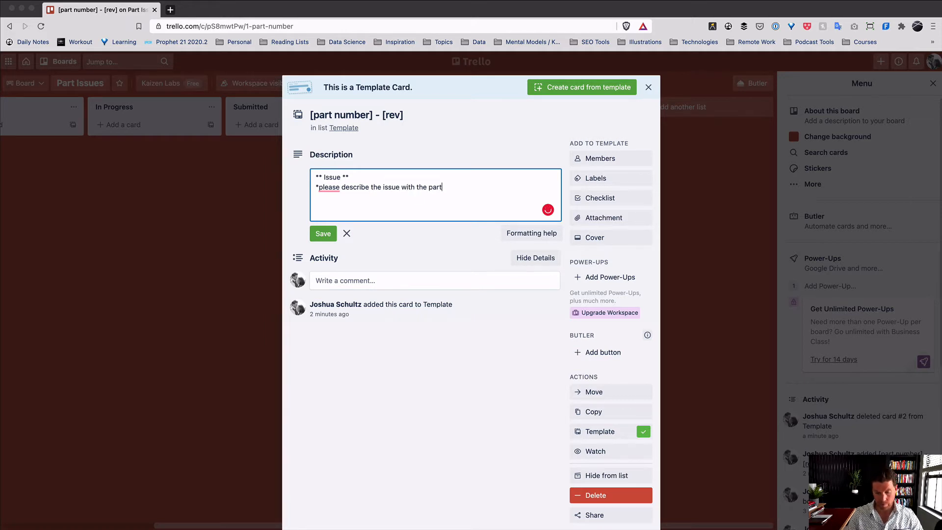
text(*)
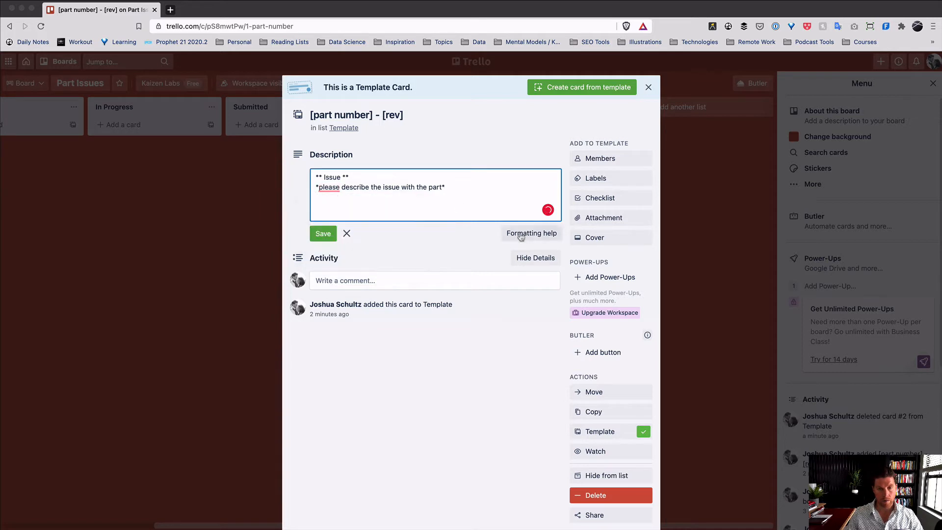
click(328, 235)
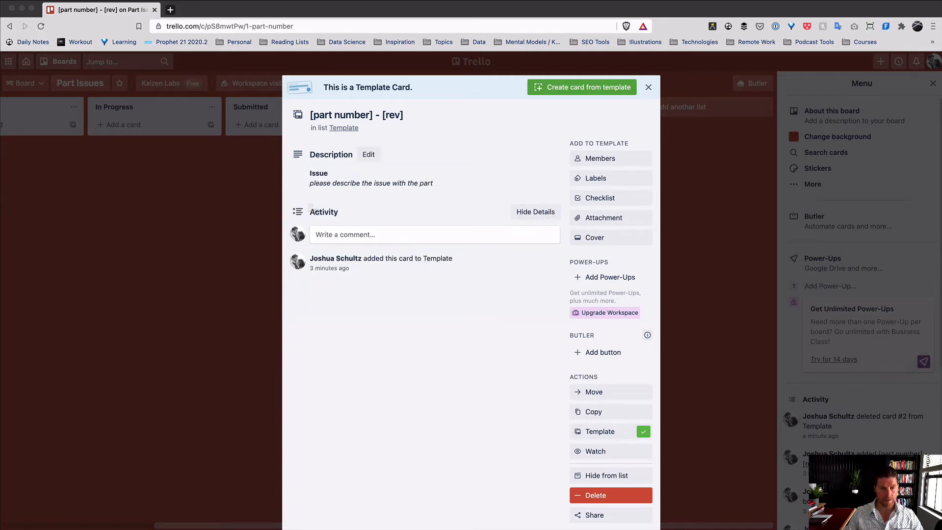
click(377, 190)
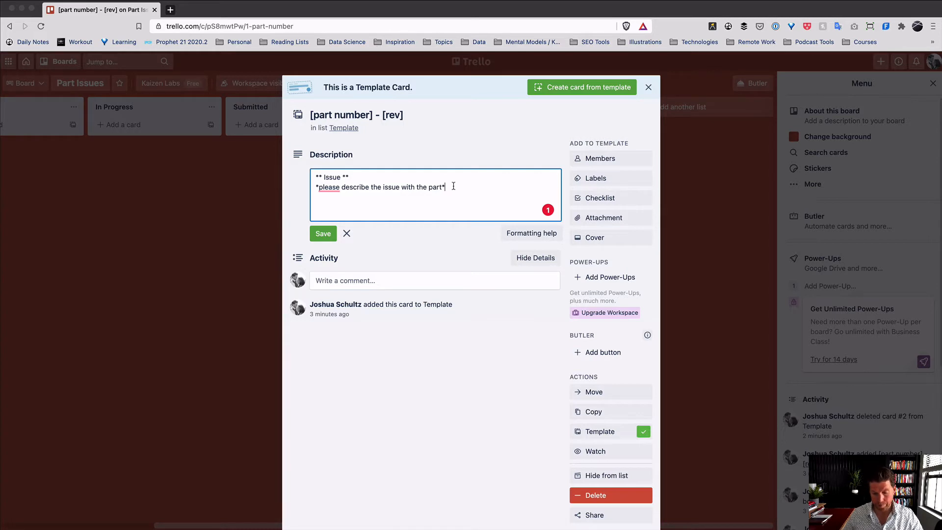
- Add a blank line after the italic issue prompt
key(Return)
key(Return)
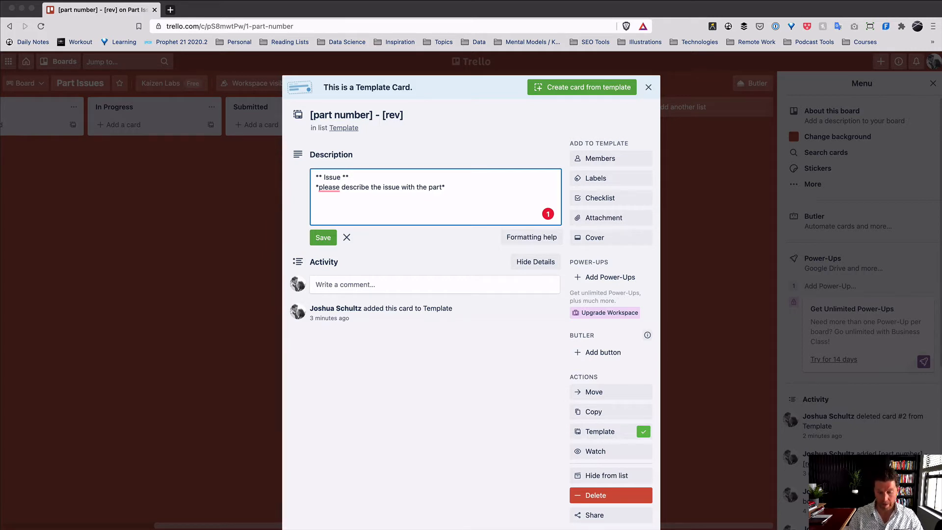
- Add a bold 'Questions to Answers' heading with italic bullet 'what happens if we ship this part?'
text(**)
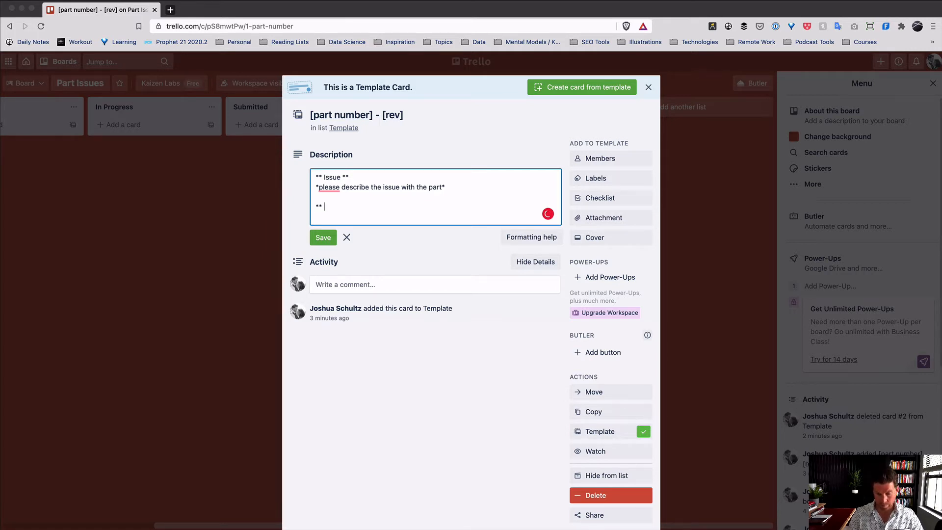
text(Quest)
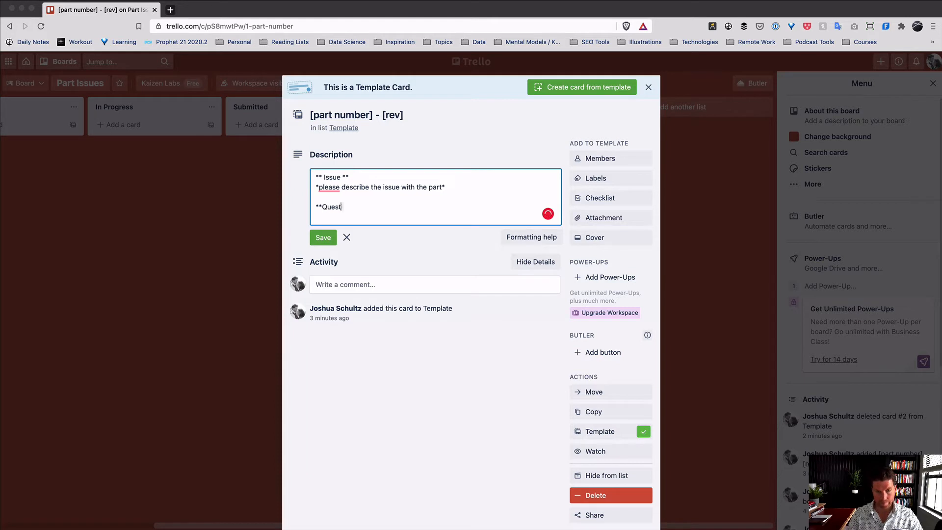
text(ions to Answer)
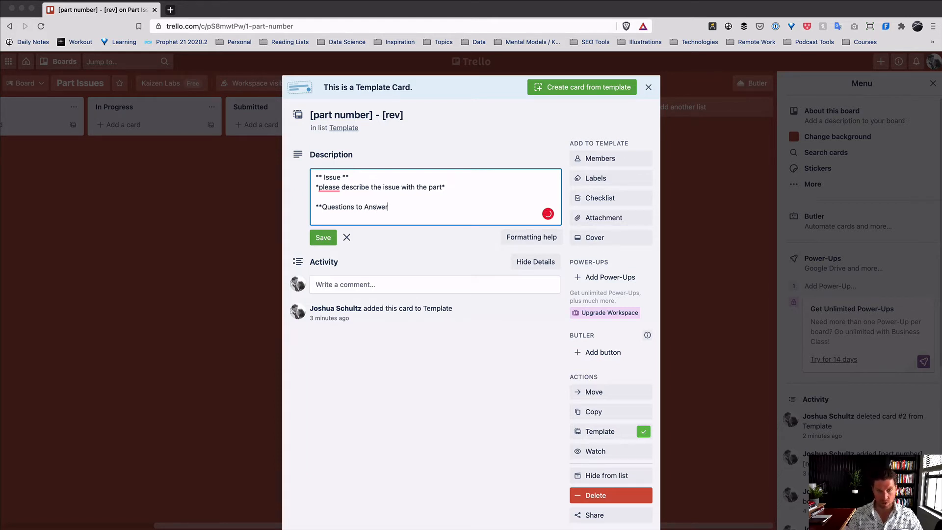
text(s**)
key(Return)
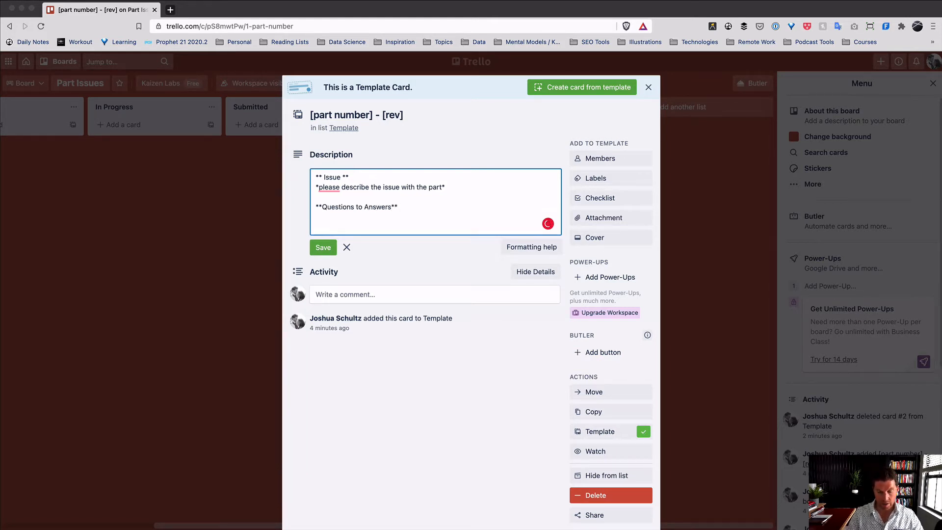
text(- )
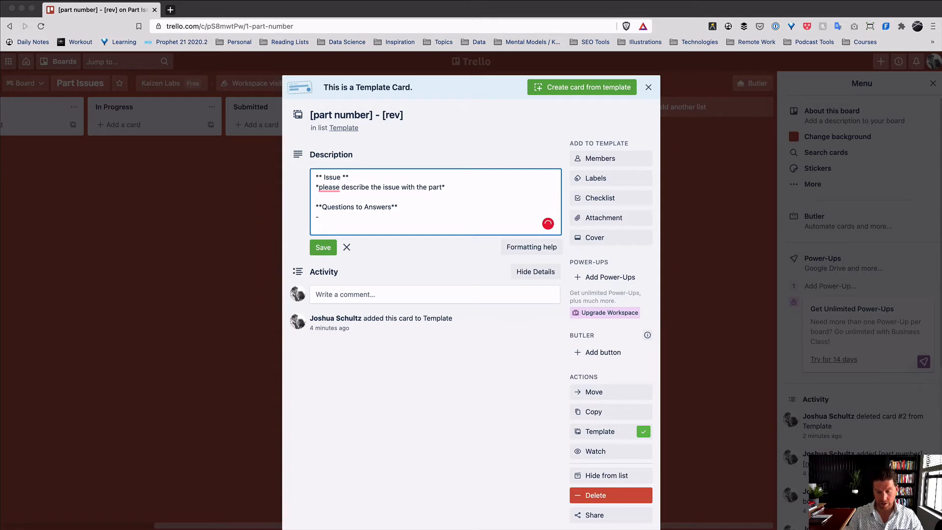
text(*what h)
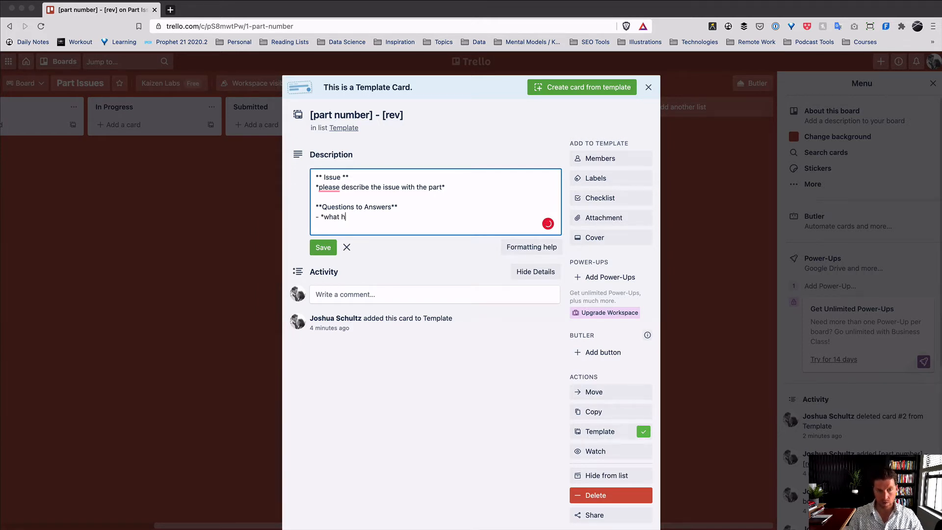
text(appens)
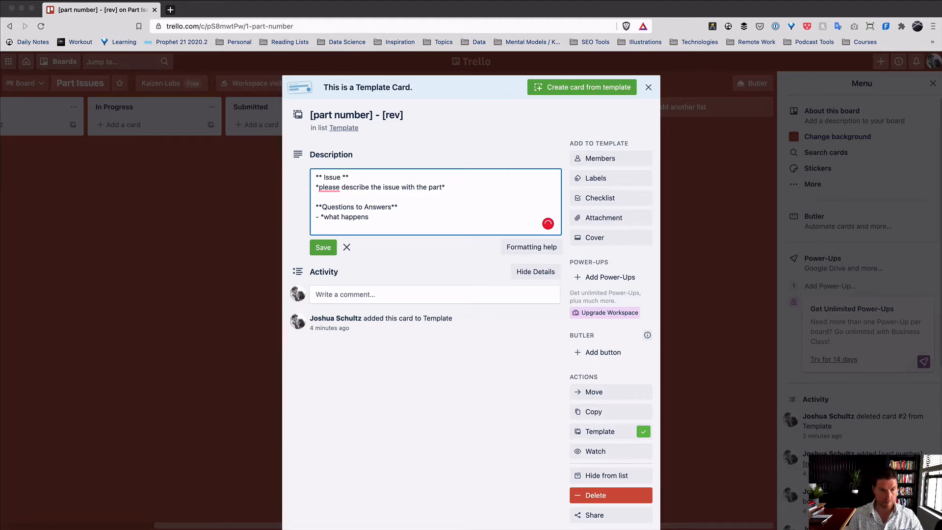
text( if we shi )
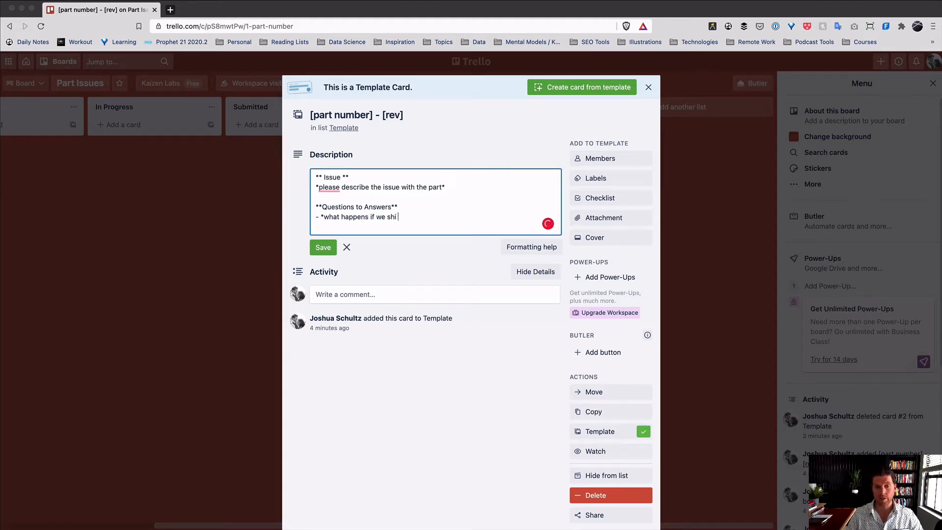
text(p this part)
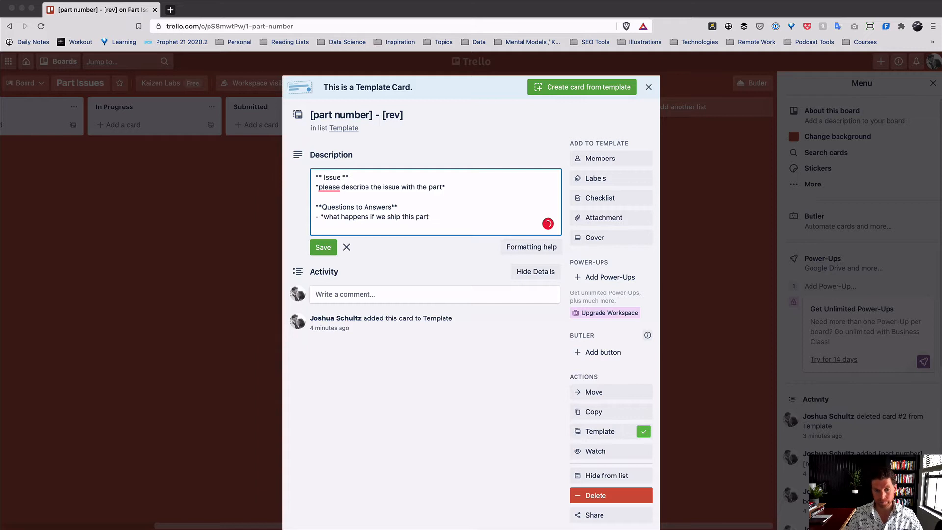
text(*)
key(Return)
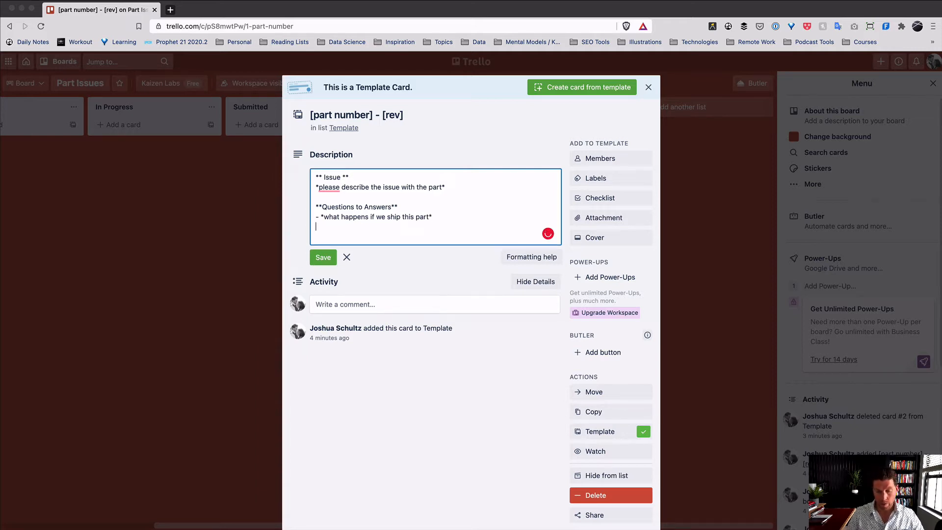
click(430, 218)
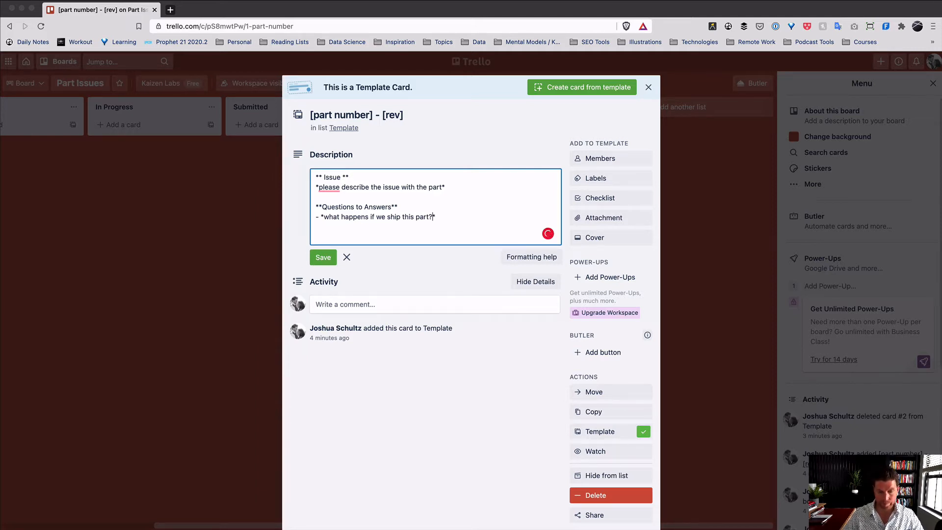
text(?*)
- Add a second italic bullet 'what happens if we don't ship this part?'
key(Return)
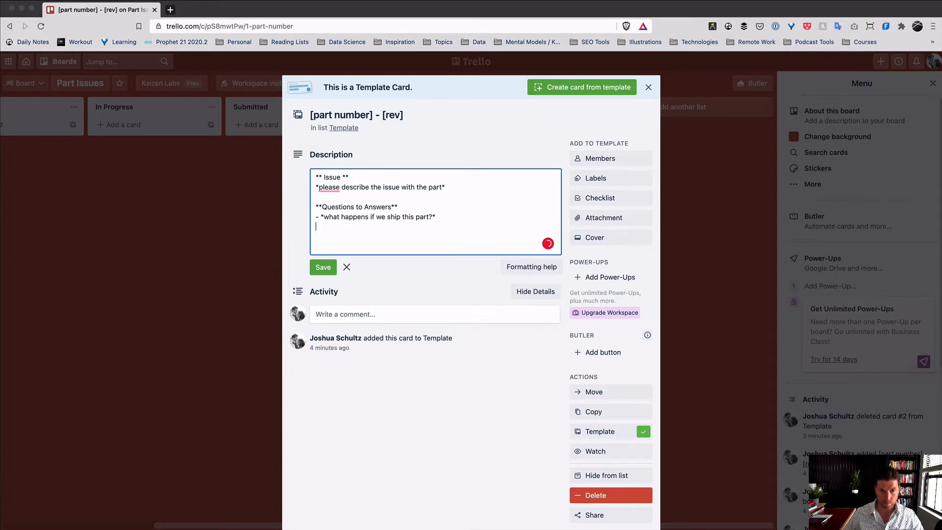
text(- )
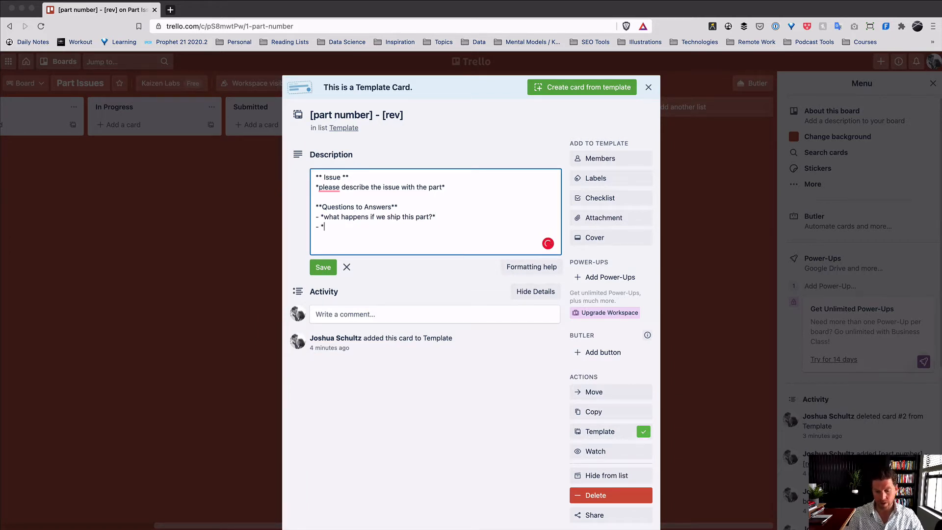
text(*What)
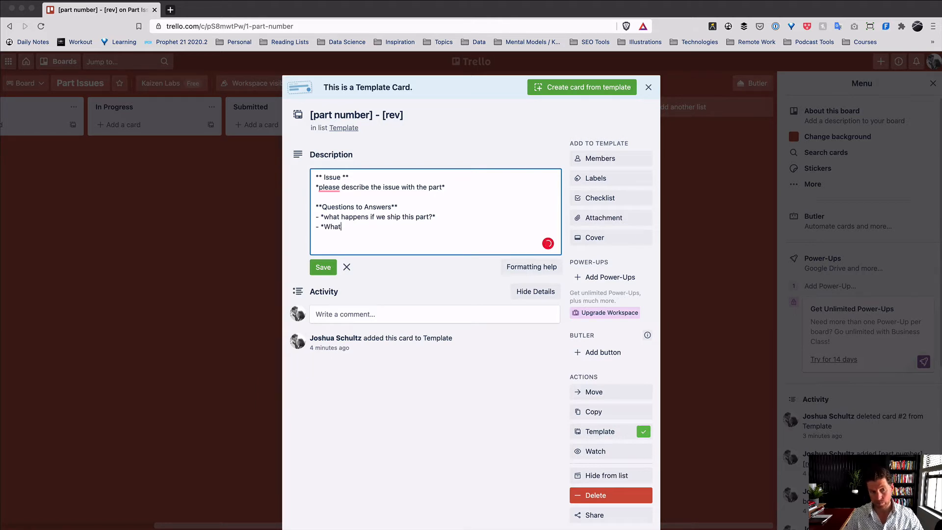
key(BackSpace)
key(BackSpace)
key(BackSpace)
key(BackSpace)
text(what happ)
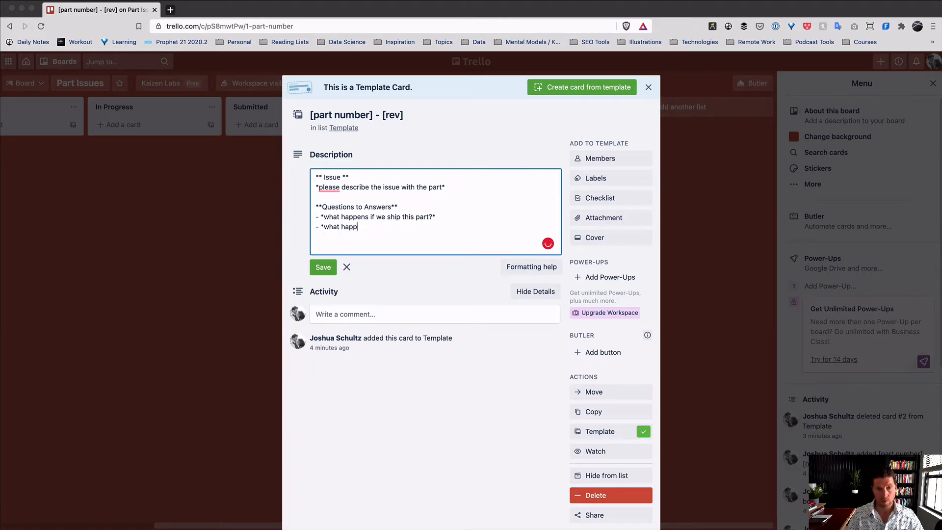
text(ens if we don't ship thisp art)
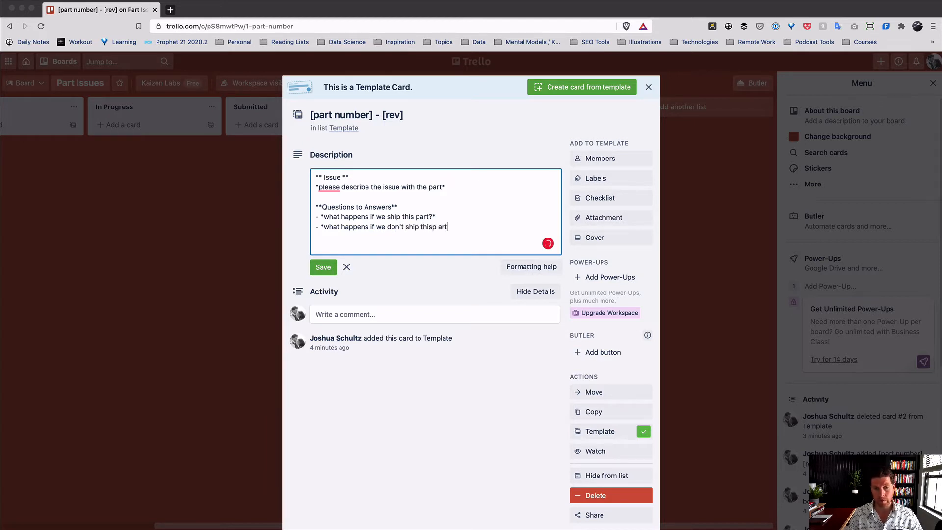
key(BackSpace)
key(BackSpace)
key(BackSpace)
key(BackSpace)
text(opa)
key(BackSpace)
key(BackSpace)
key(BackSpace)
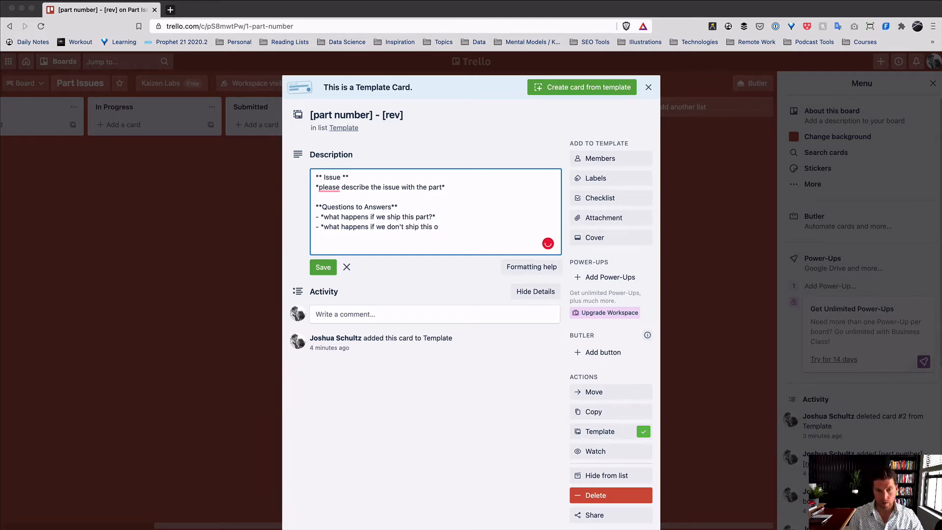
text(part?*)
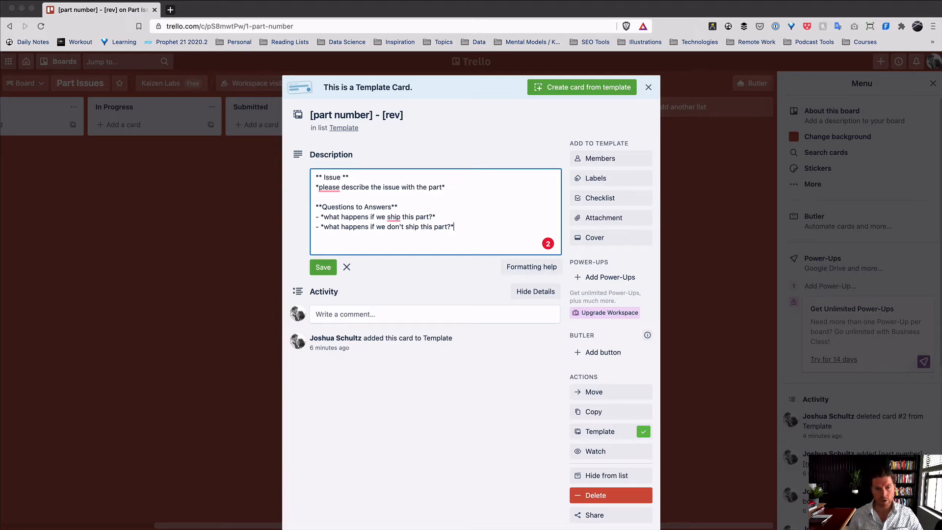
- Insert a bold Root Cause heading after the Issue prompt, asking to perform root cause using 5Why, 8D and attach
key(Return)
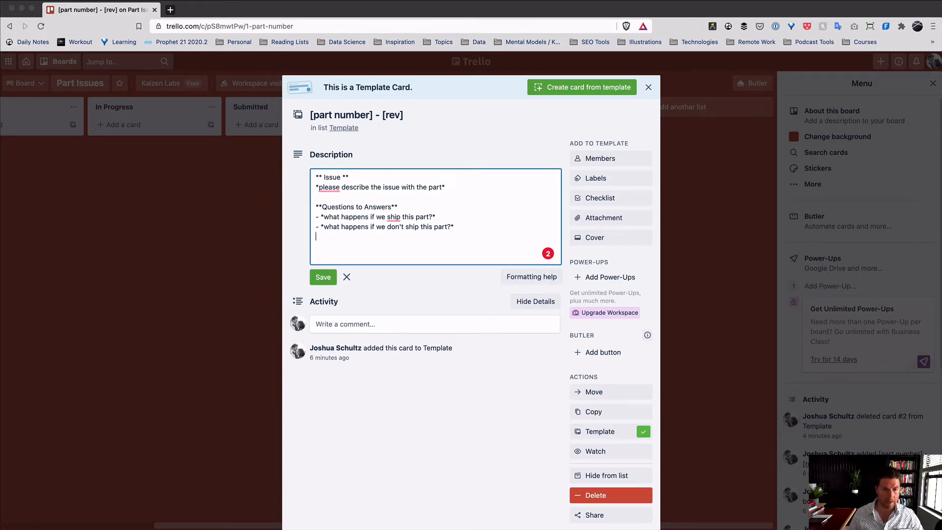
text(-)
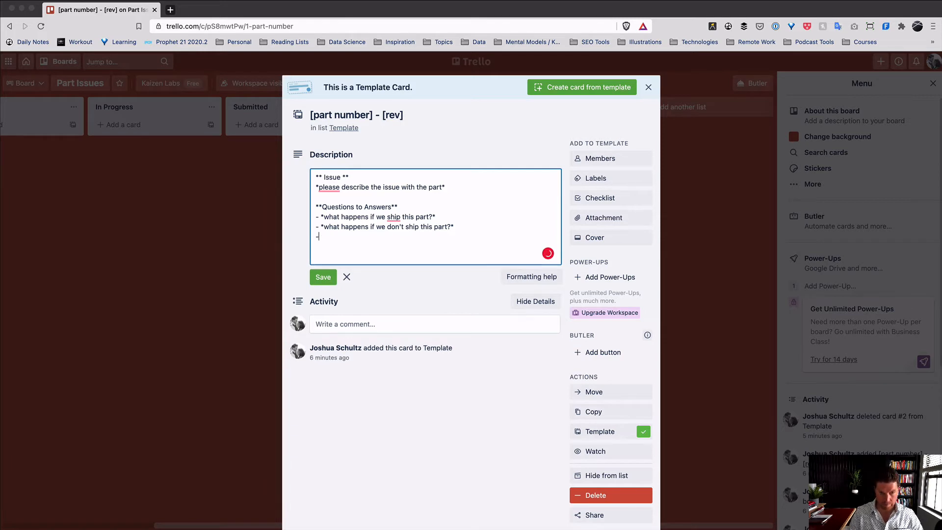
key(BackSpace)
click(455, 192)
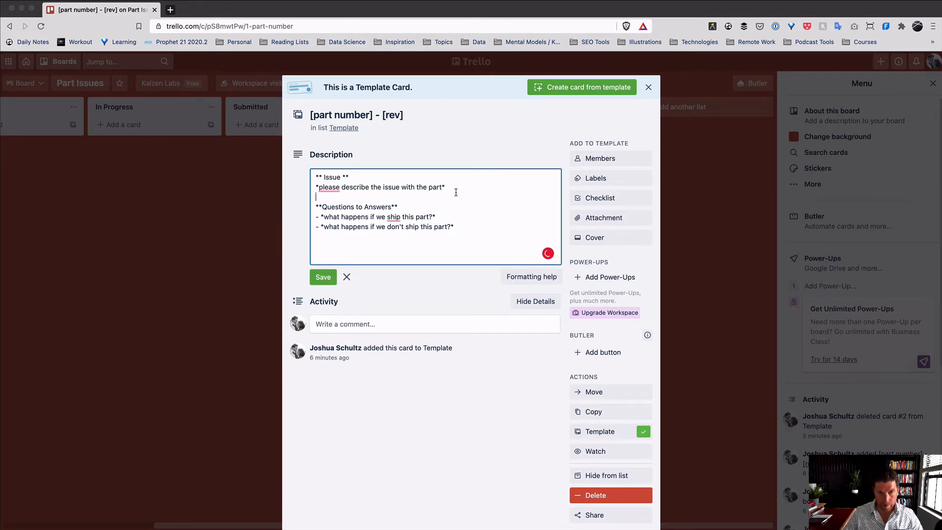
click(456, 188)
key(Return)
key(Return)
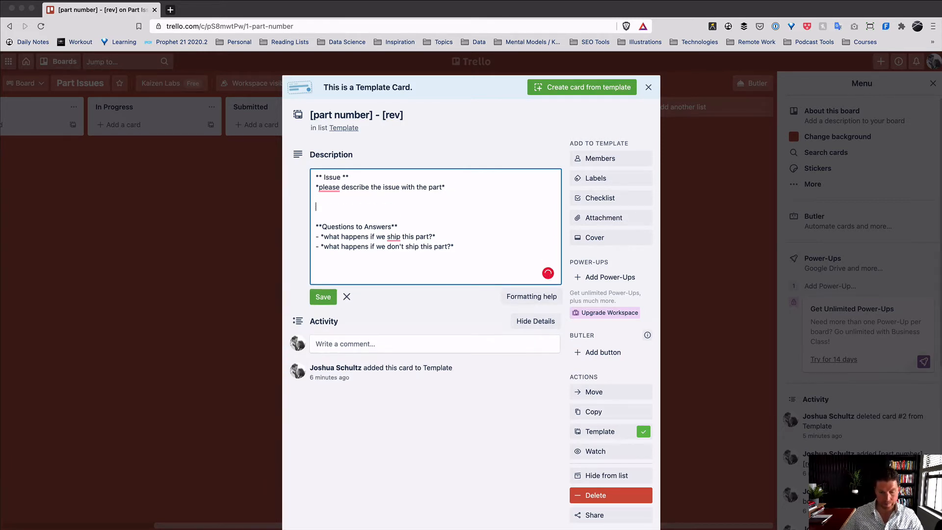
text(** Roo)
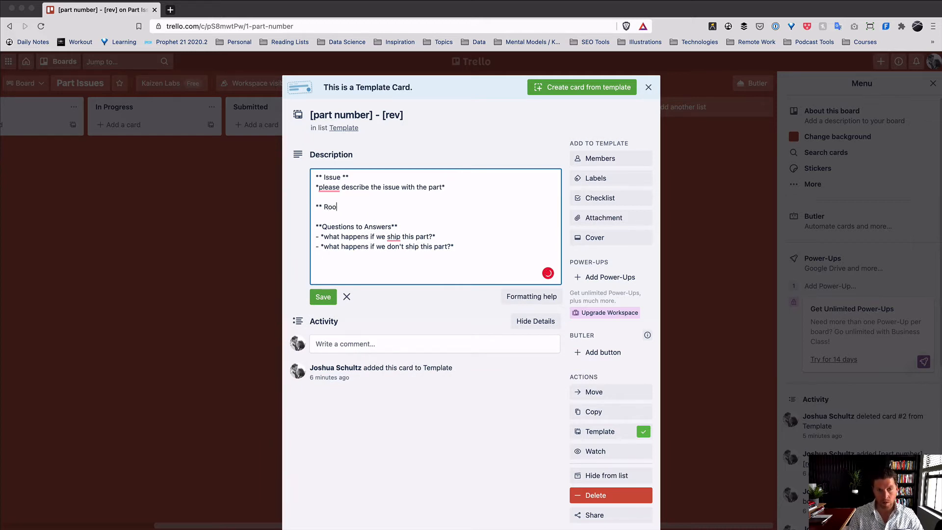
text(t Cause)
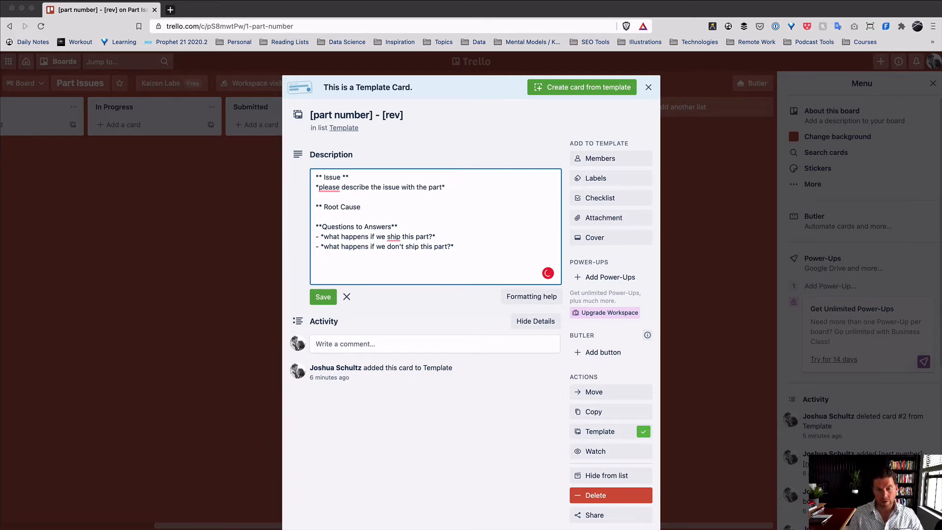
text( **)
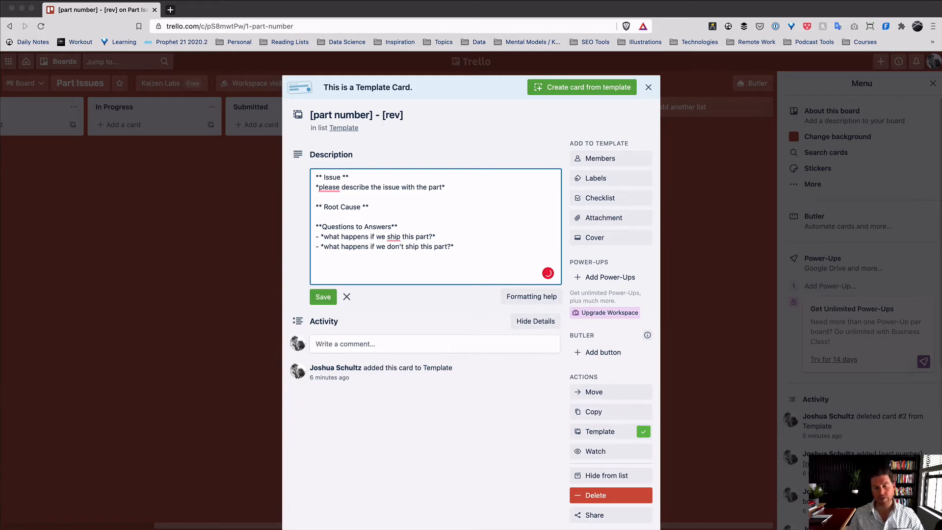
key(Return)
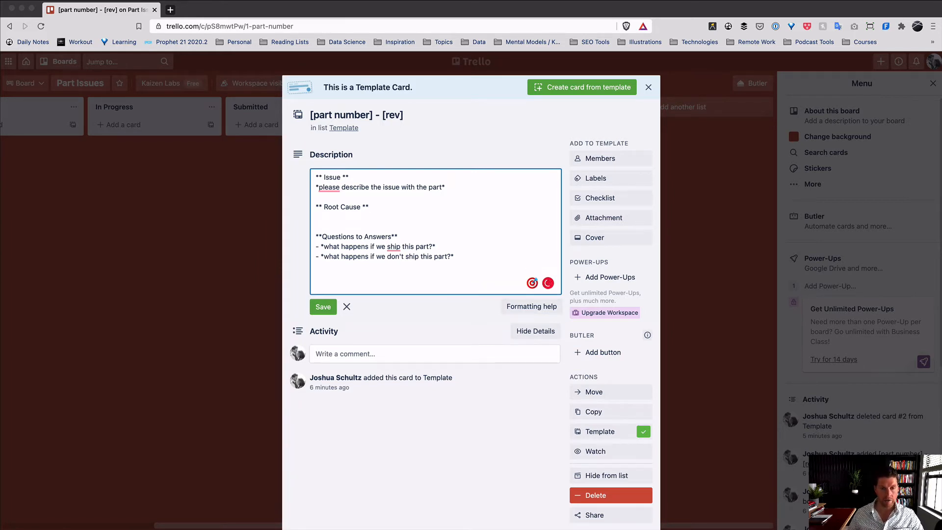
text(*please)
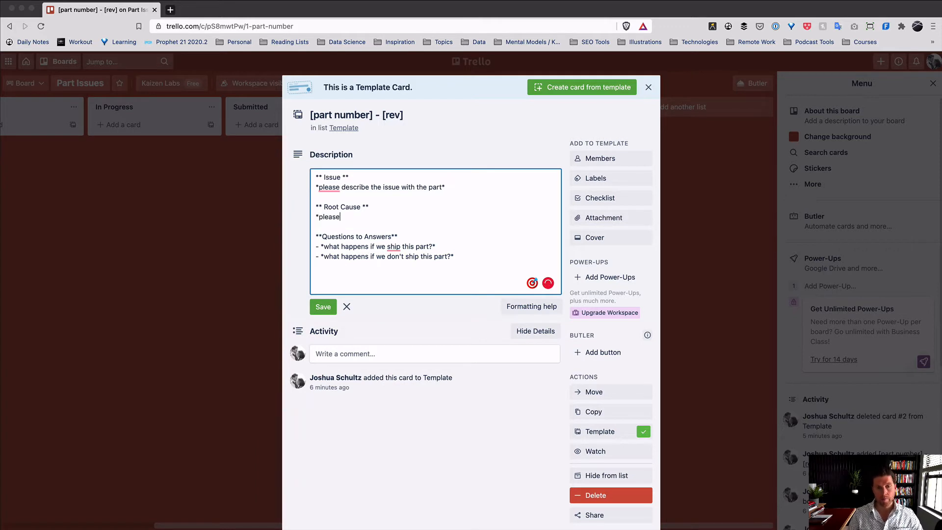
text( perform root)
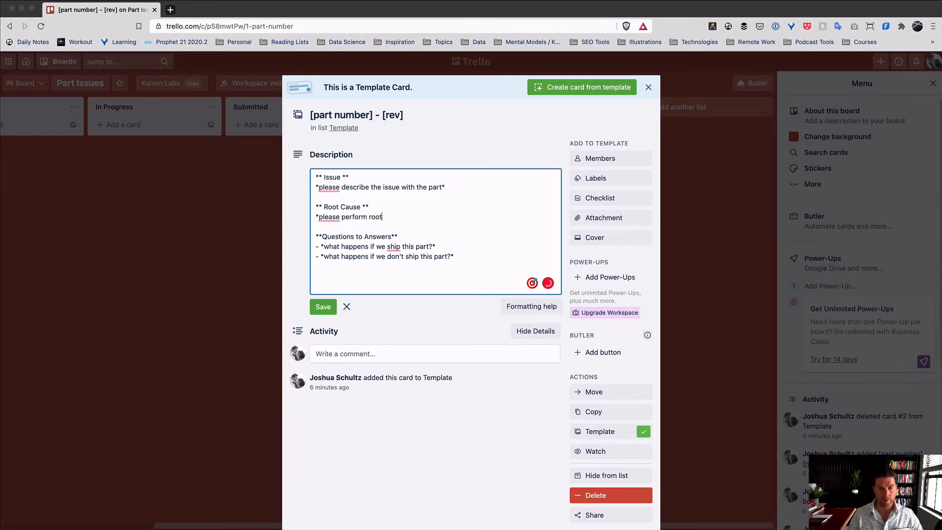
text( couse )
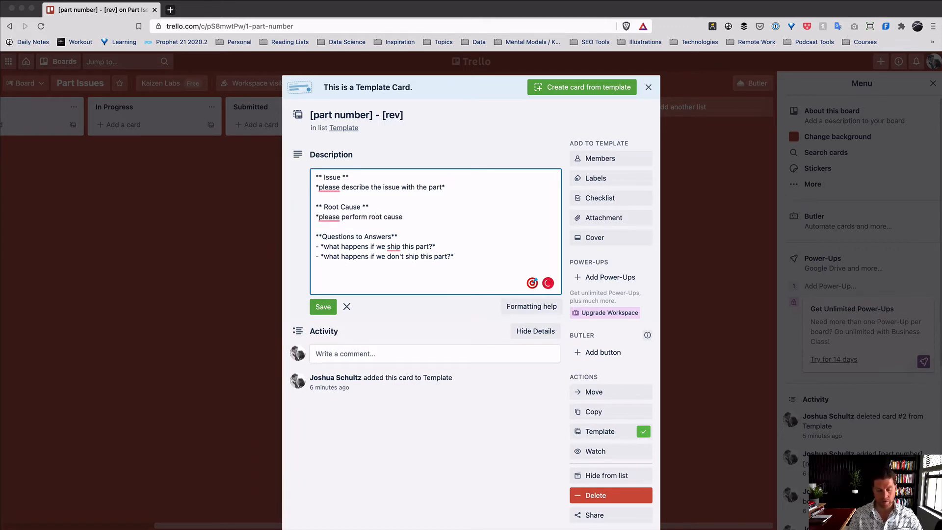
text(using )
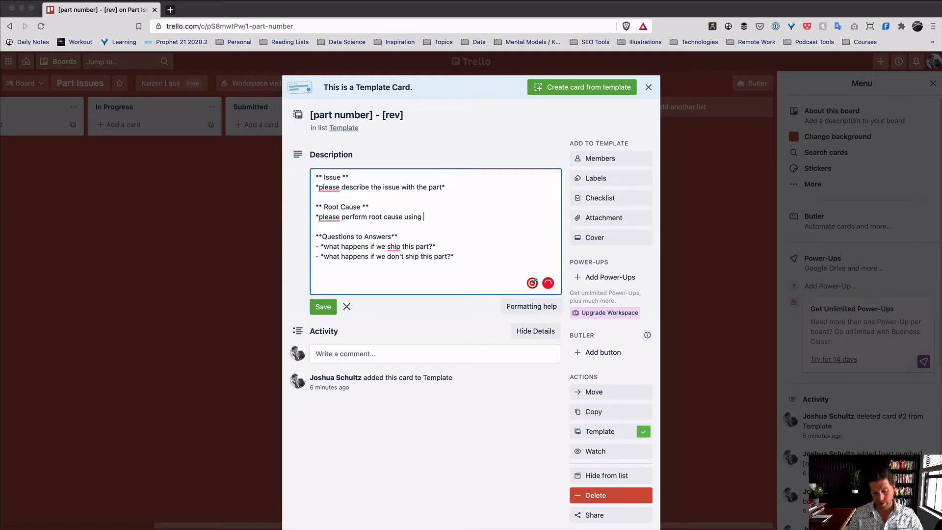
text(5Why)
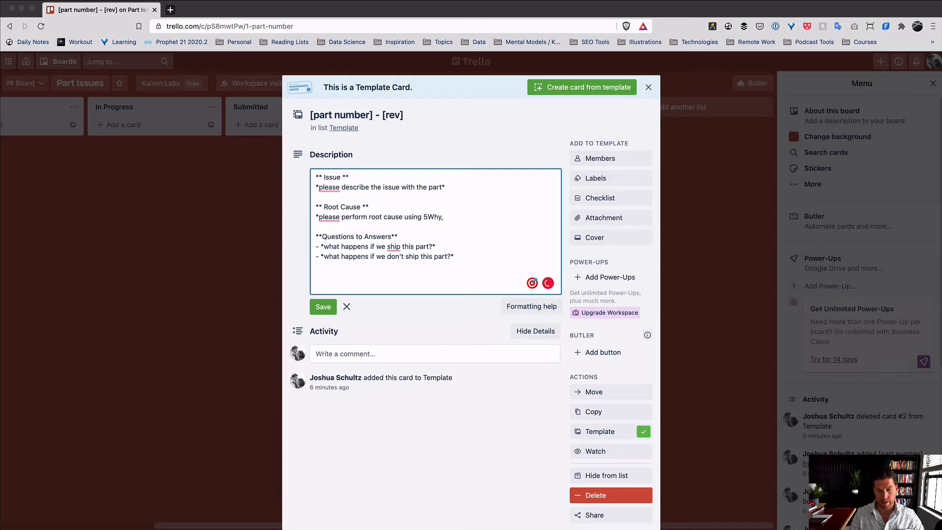
text(, 8D)
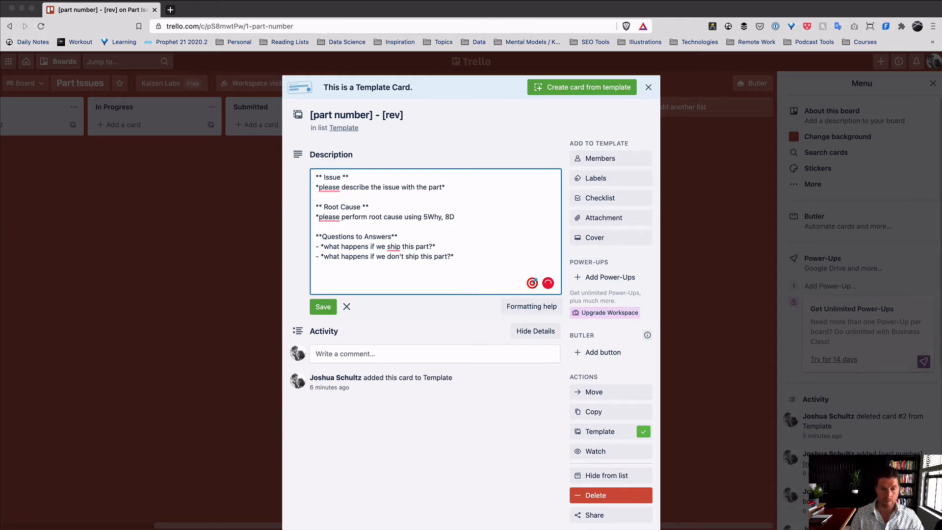
text( and attach*)
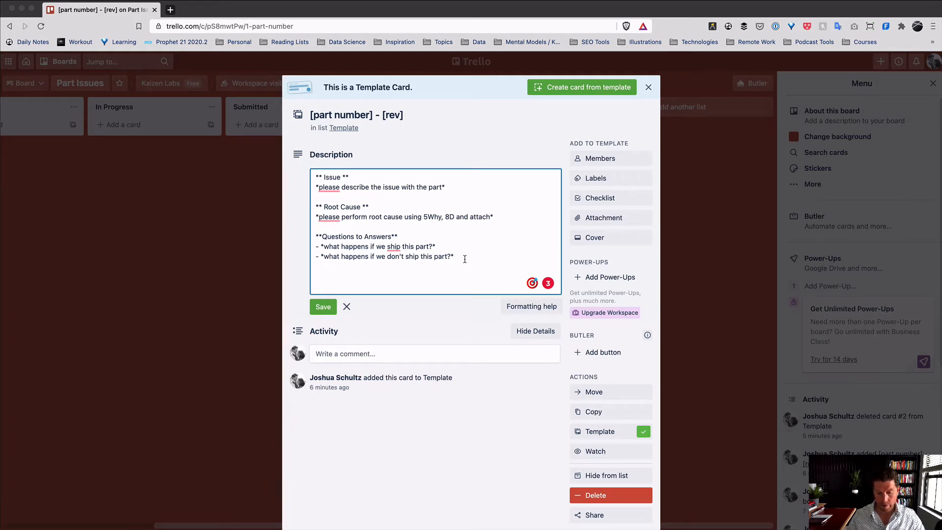
- Below the last question, add a bold '** List Possible Solutions **' heading and start a line beneath it
key(Return)
key(Return)
key(Return)
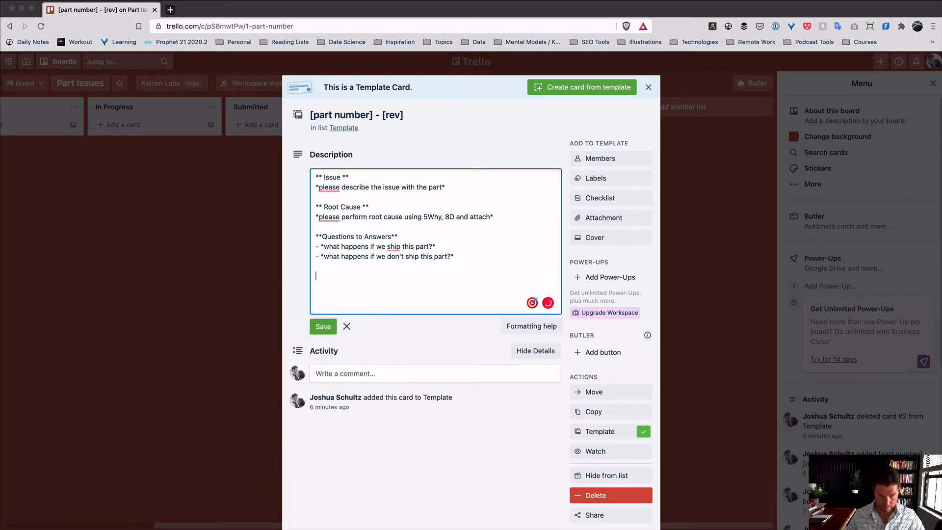
text(** )
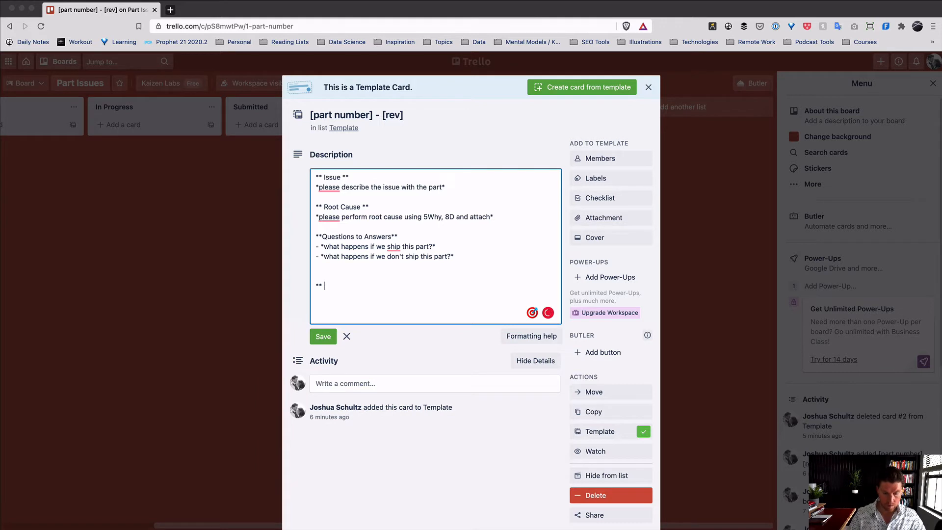
text(List Poiss)
key(BackSpace)
key(BackSpace)
key(BackSpace)
key(BackSpace)
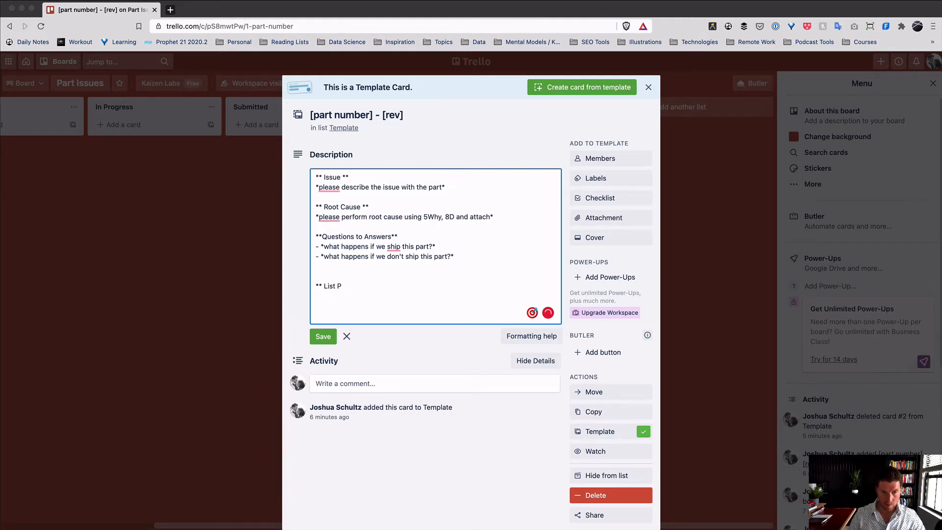
text(ossible Sol)
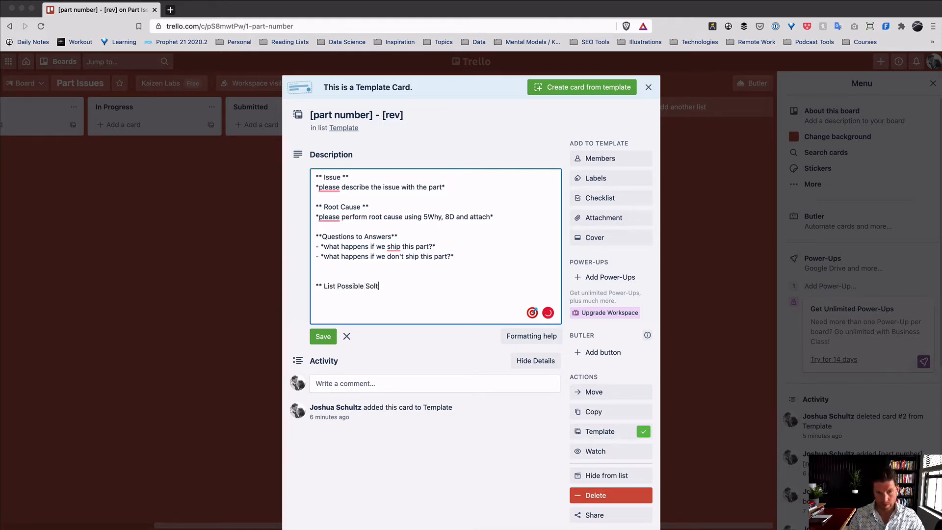
text(utions)
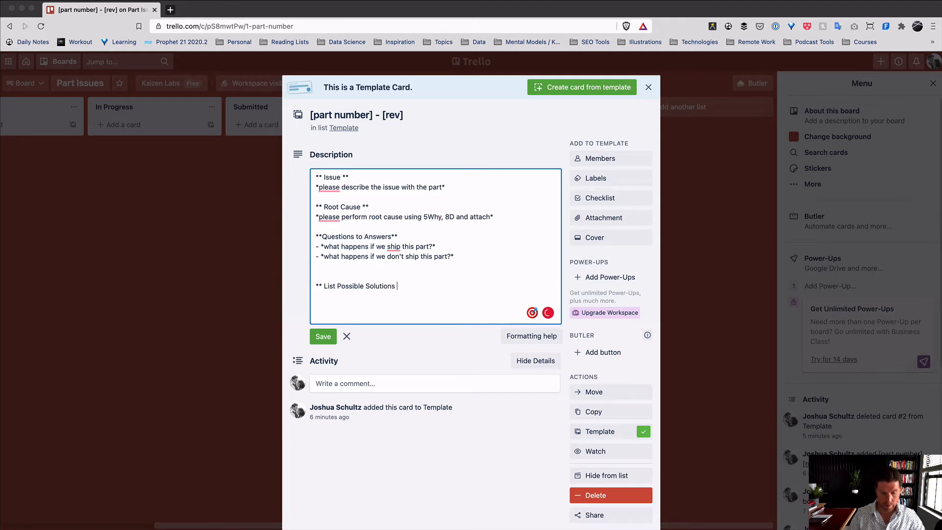
text( **)
key(Return)
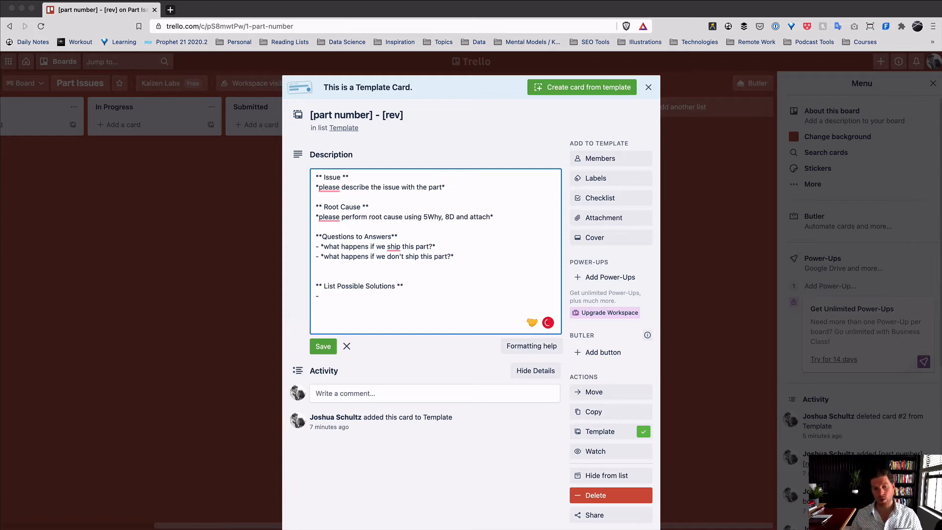
scroll(454, 444, down, 3)
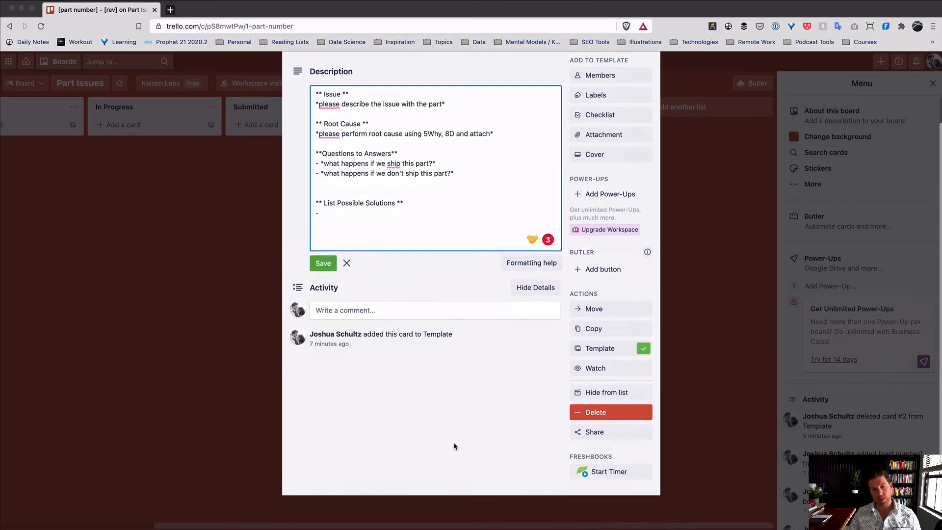
scroll(454, 445, up, 3)
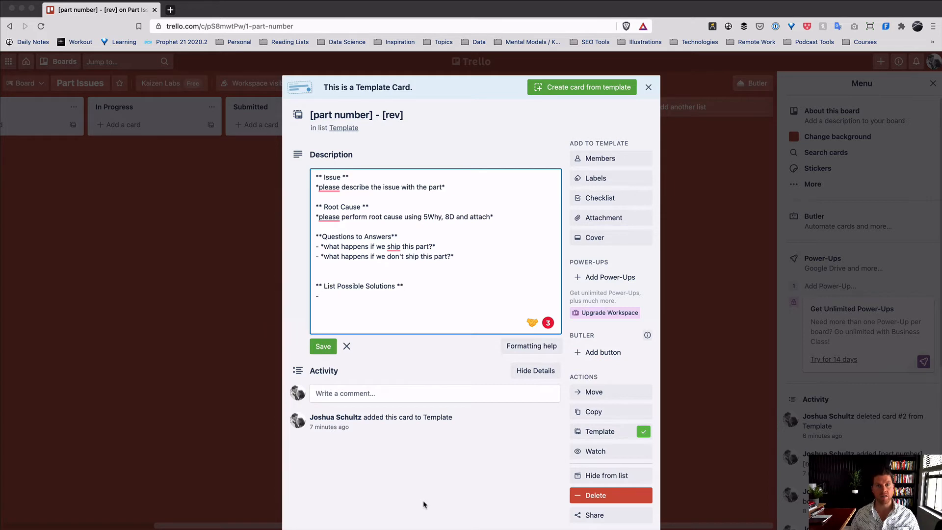
key(BackSpace)
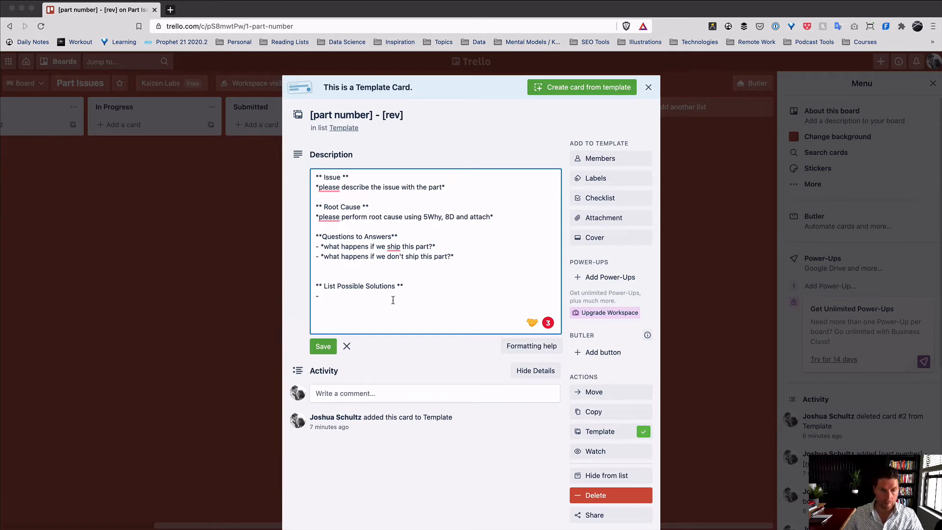
- Add a bold '** List Risk of Possible Solutions **' heading, fixing typos, and start a new line under it
key(Return)
key(Return)
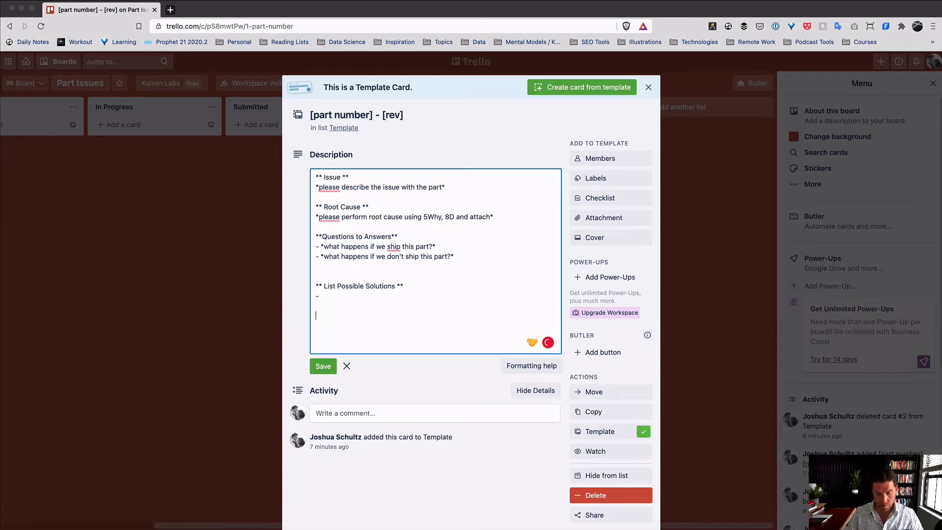
text(** risk)
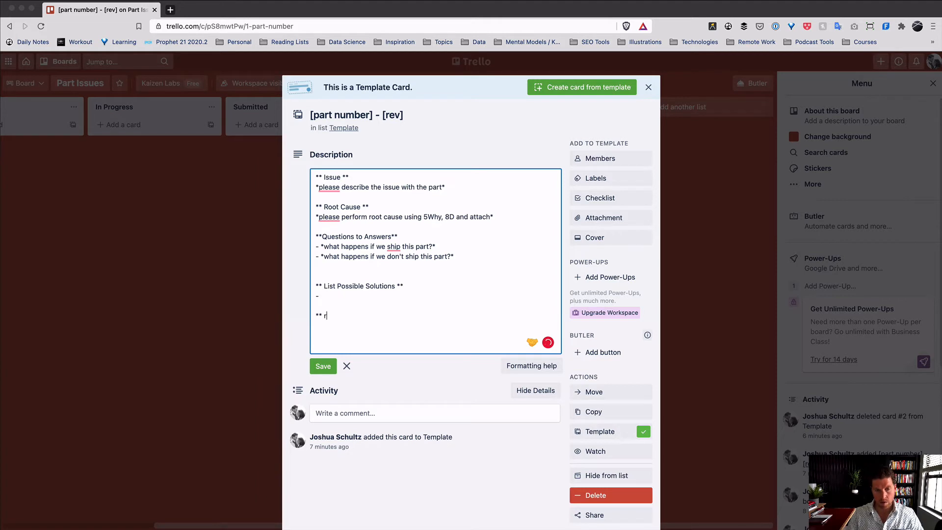
key(BackSpace)
key(BackSpace)
key(BackSpace)
key(BackSpace)
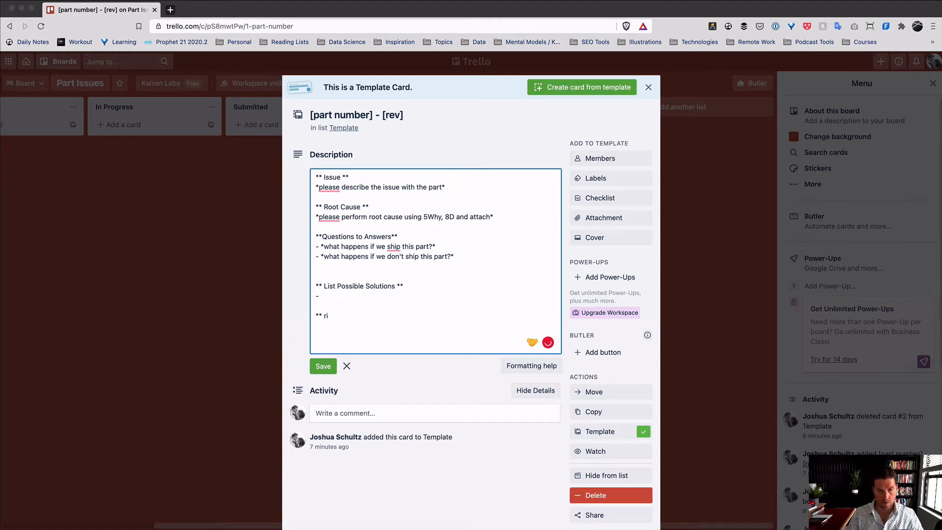
text(Risk)
key(BackSpace)
key(BackSpace)
key(BackSpace)
key(BackSpace)
text(List Riks)
key(BackSpace)
key(BackSpace)
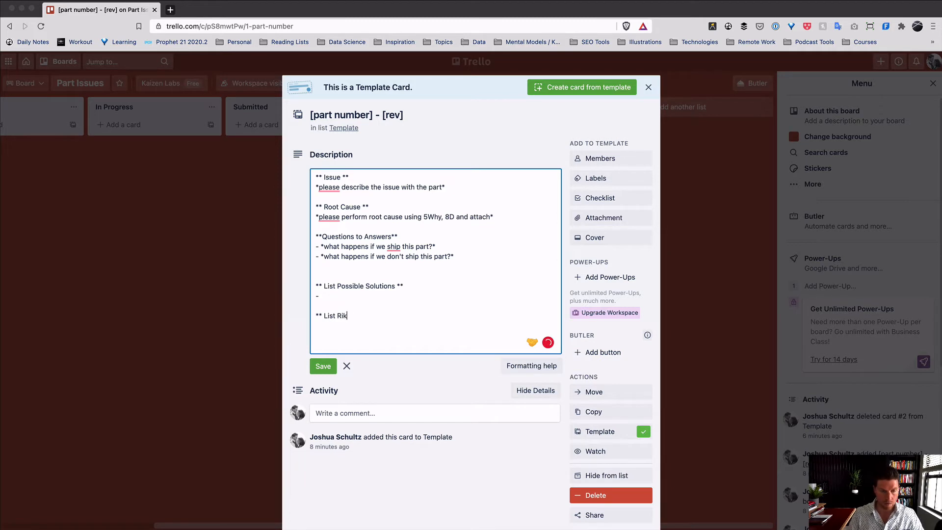
text(sk f)
key(BackSpace)
text(of)
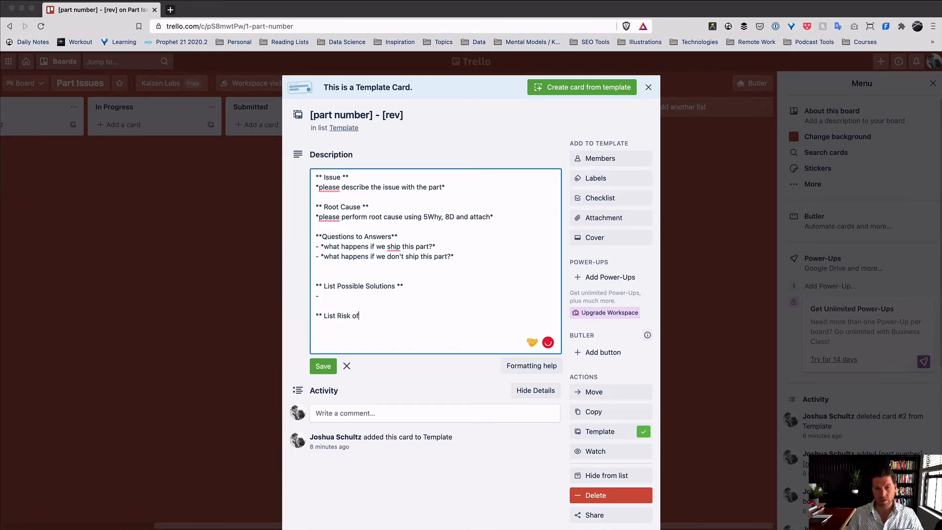
text( Possible Solutions)
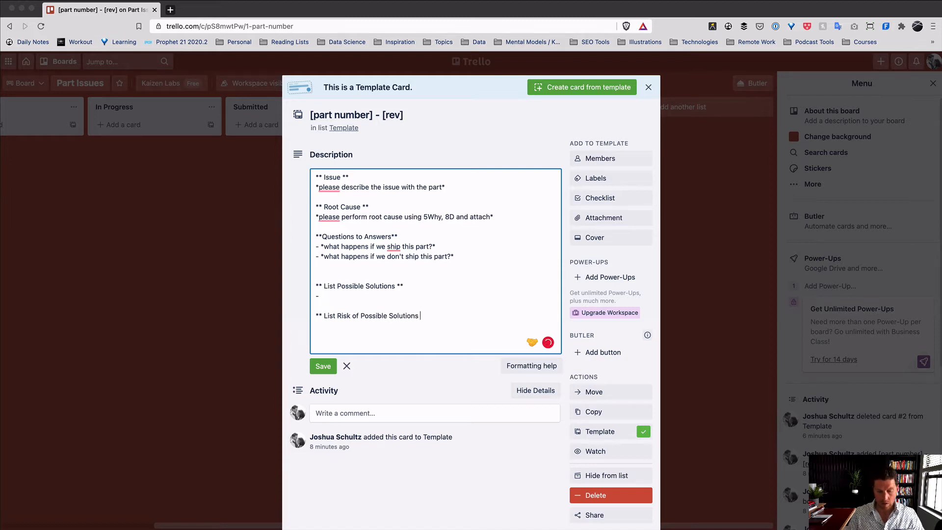
text( **)
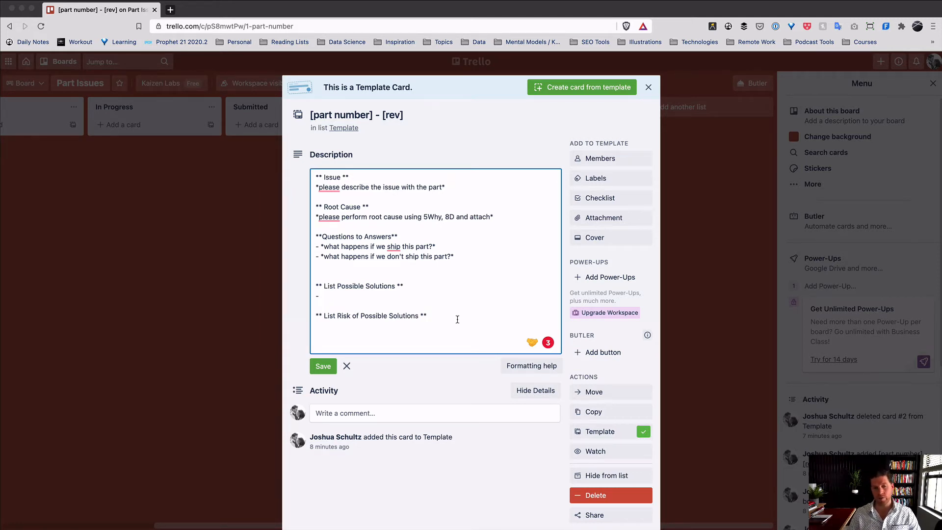
key(Return)
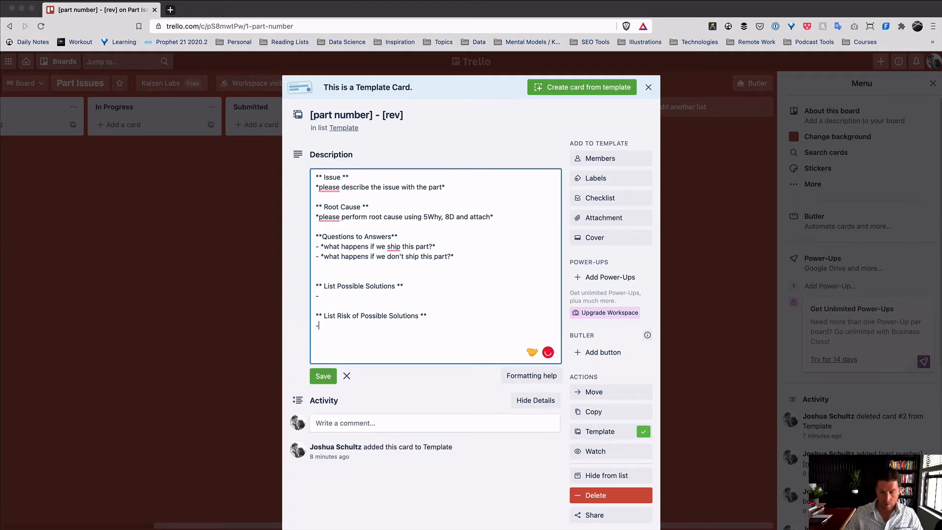
- Finish the risk section with a '-' bullet and add a bold '** Suggestion **' heading
text(-)
key(Return)
key(Return)
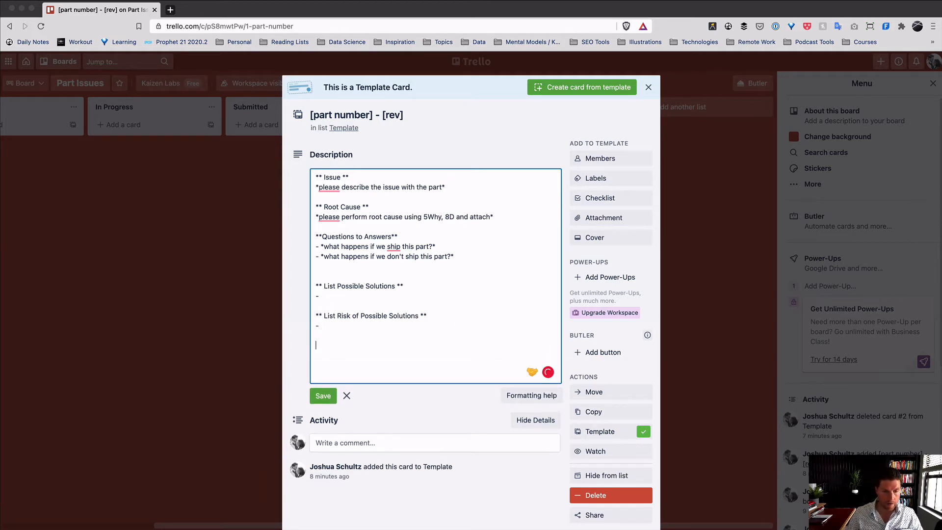
text(** Suggestion)
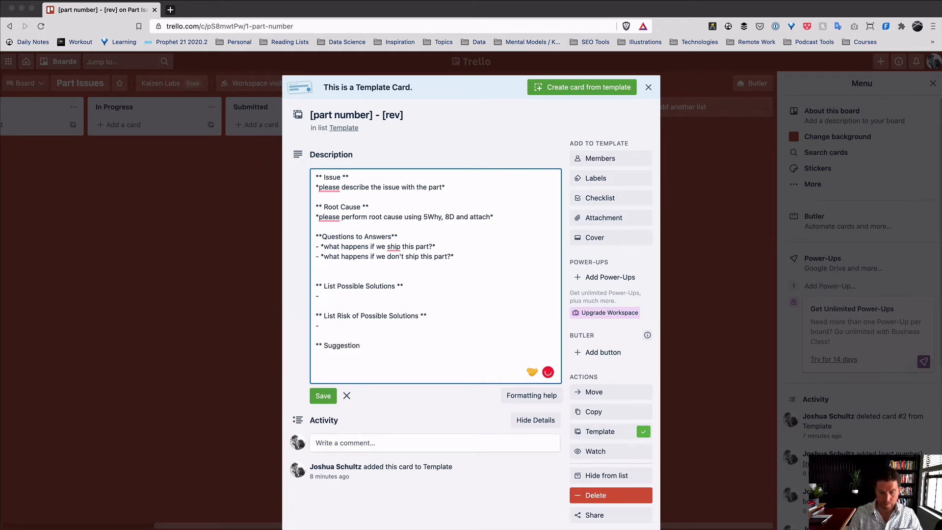
text( *)
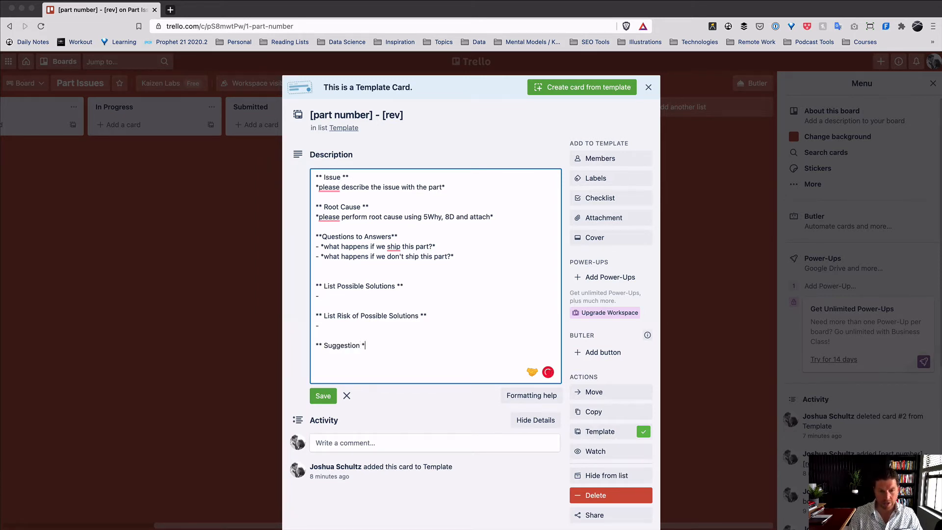
text(*)
key(Return)
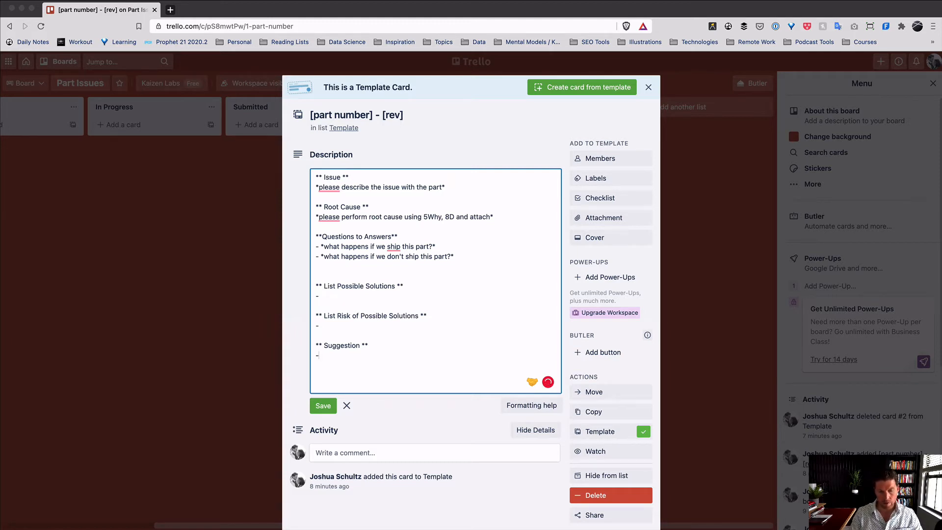
- Under Suggestion, add italic prompts for the short term solution and the longer term process change
text(Shor)
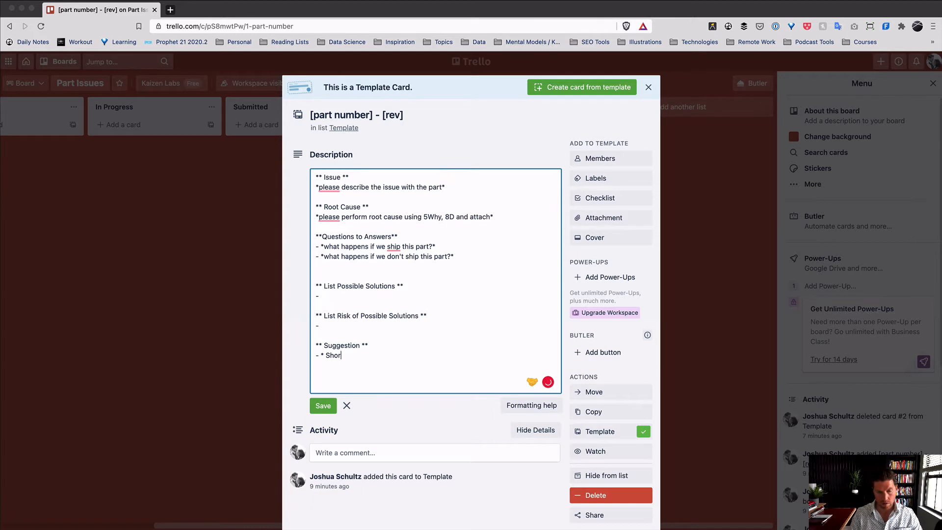
key(BackSpace)
key(BackSpace)
key(BackSpace)
text(*)
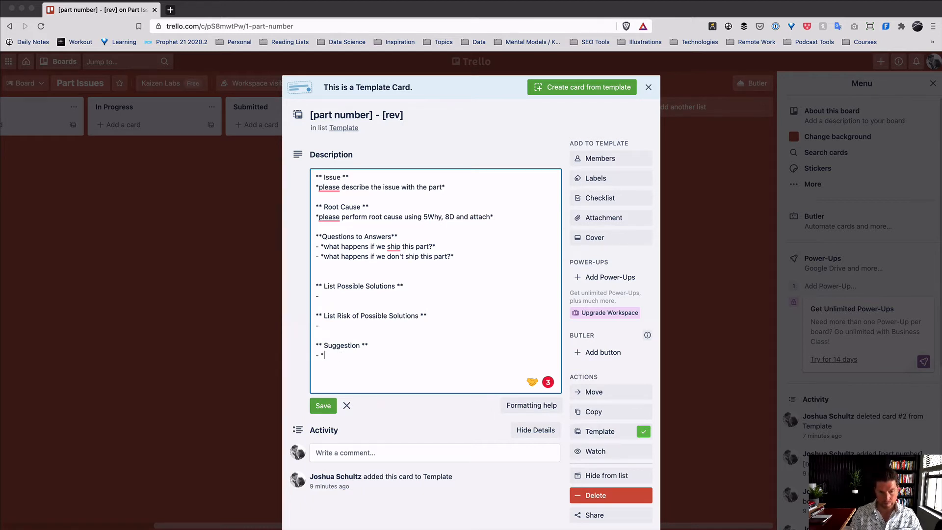
text(list the short ter)
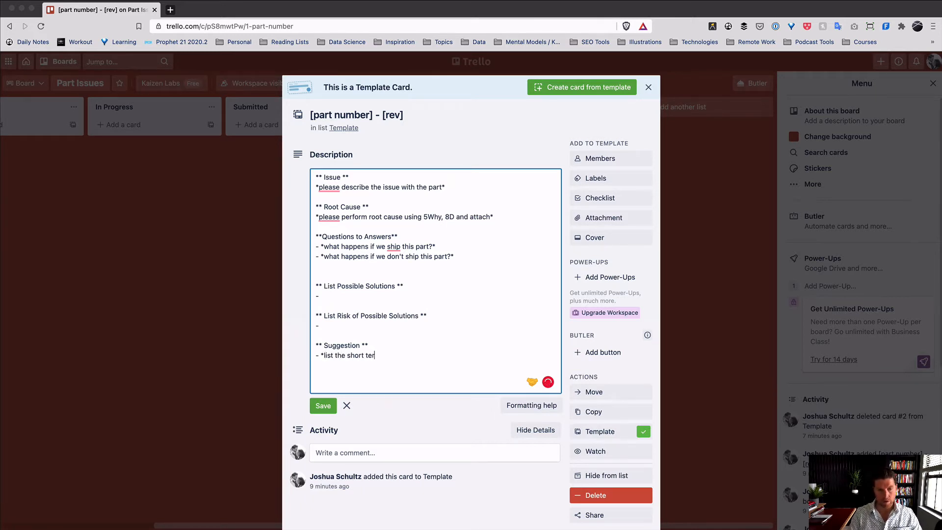
text(m solution)
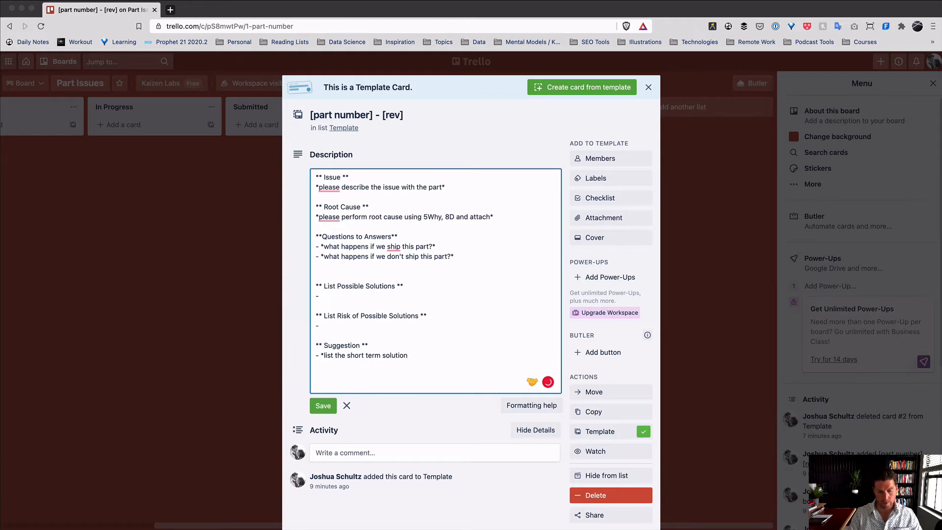
text( for this instan)
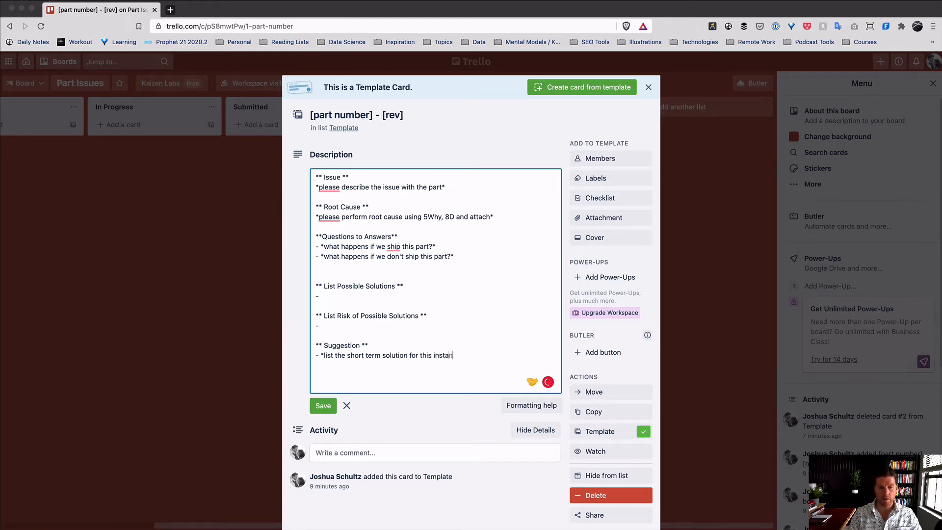
text(ce*)
key(Return)
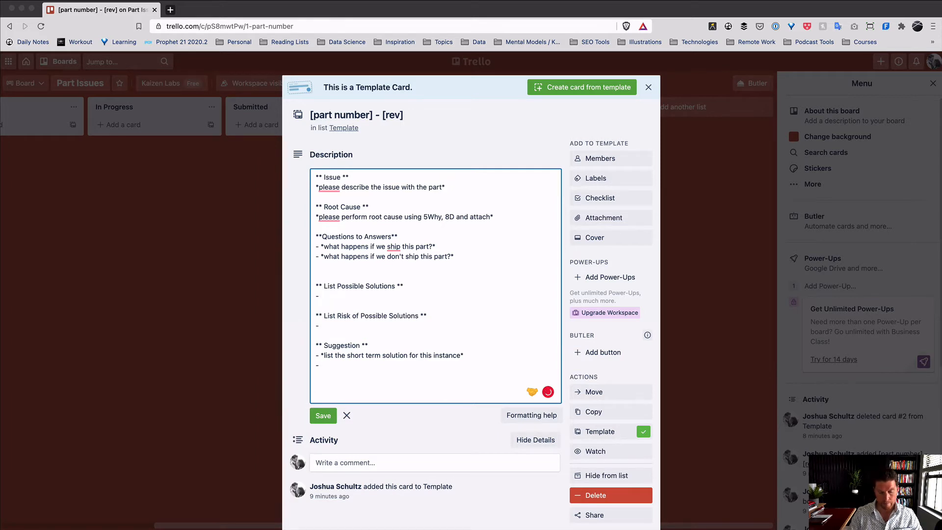
text(- *list t)
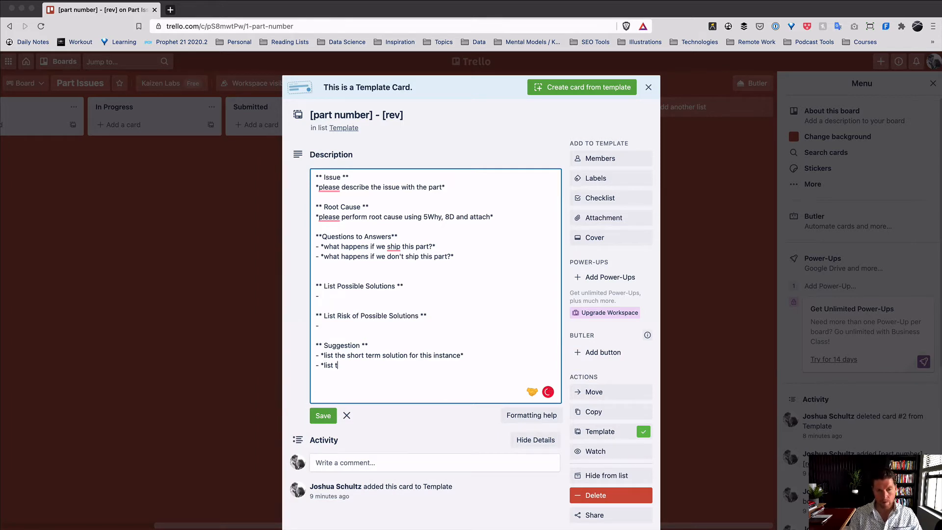
text(he longer term s)
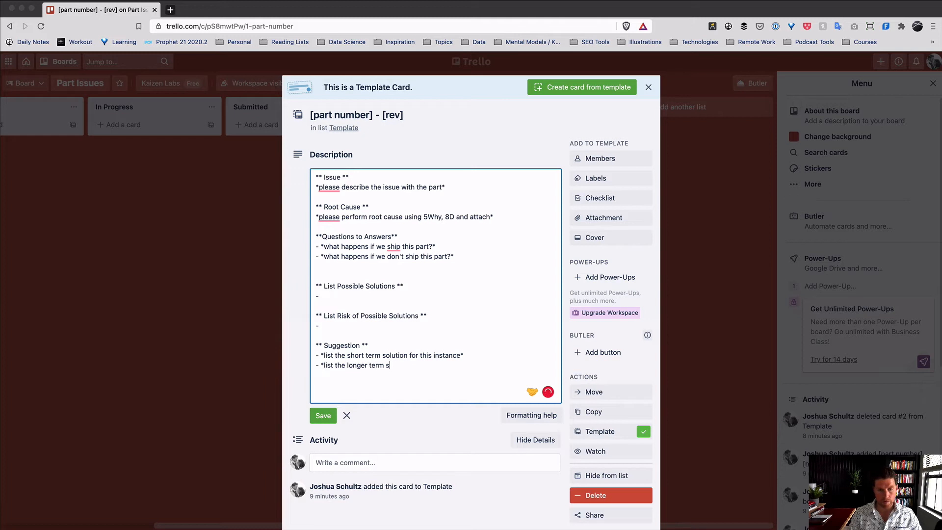
text(olution)
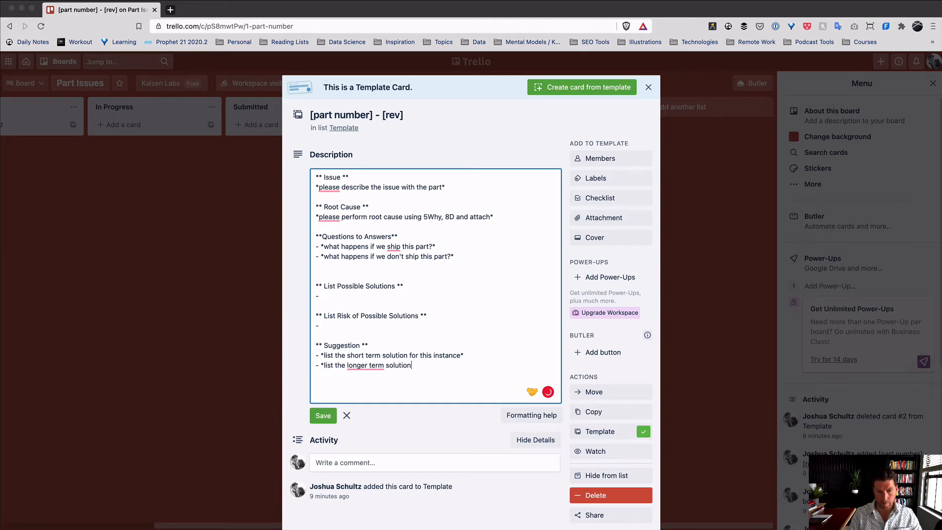
text(/ pro)
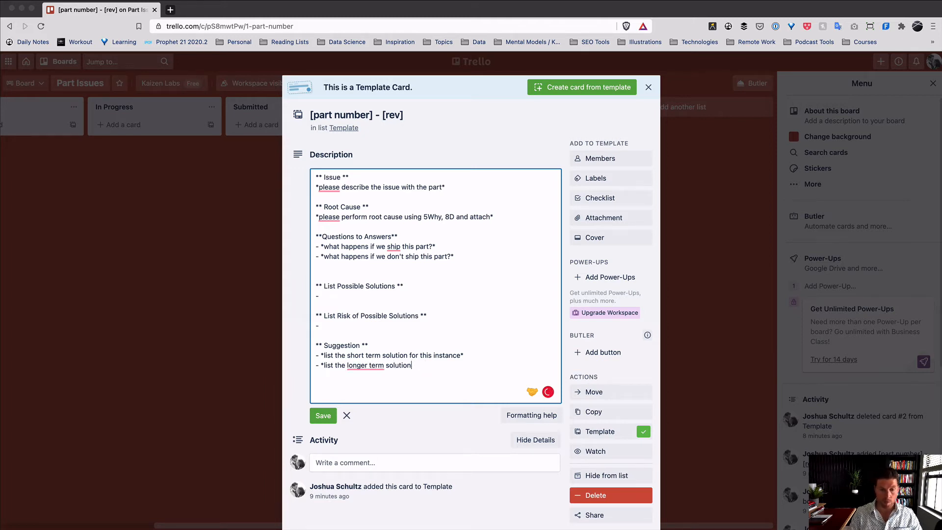
text( process )
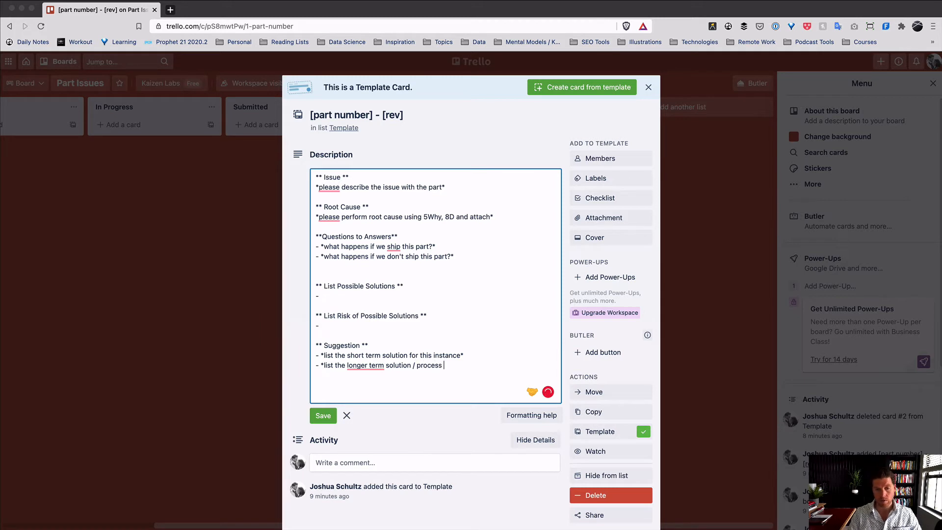
text(change t)
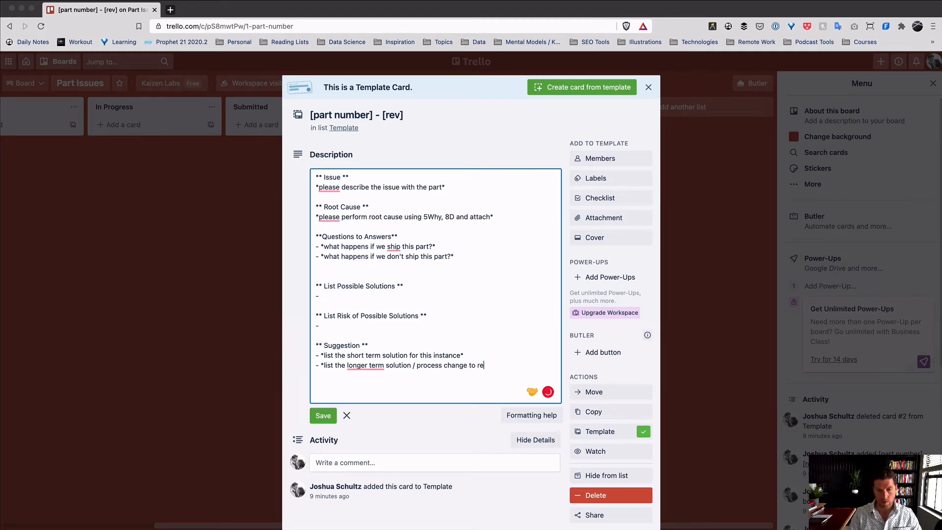
text(o prevent oc)
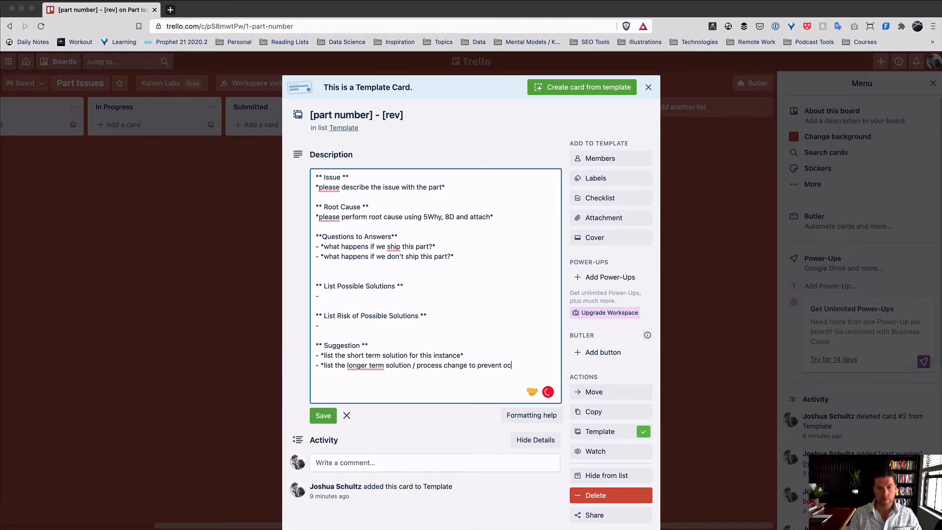
text(curing going forward)
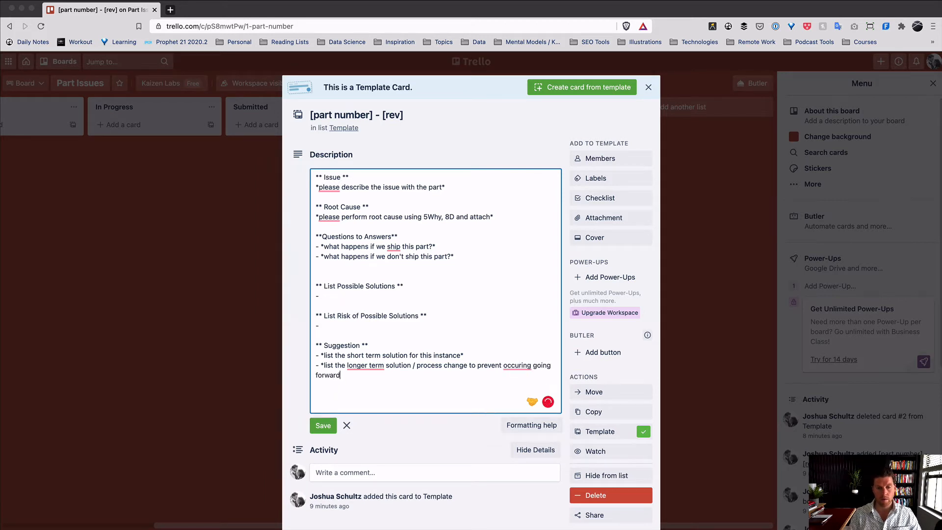
- Hyphenate 'longer-term', correct 'occuring' to 'occurring', and save the description
mouse_move(368, 366)
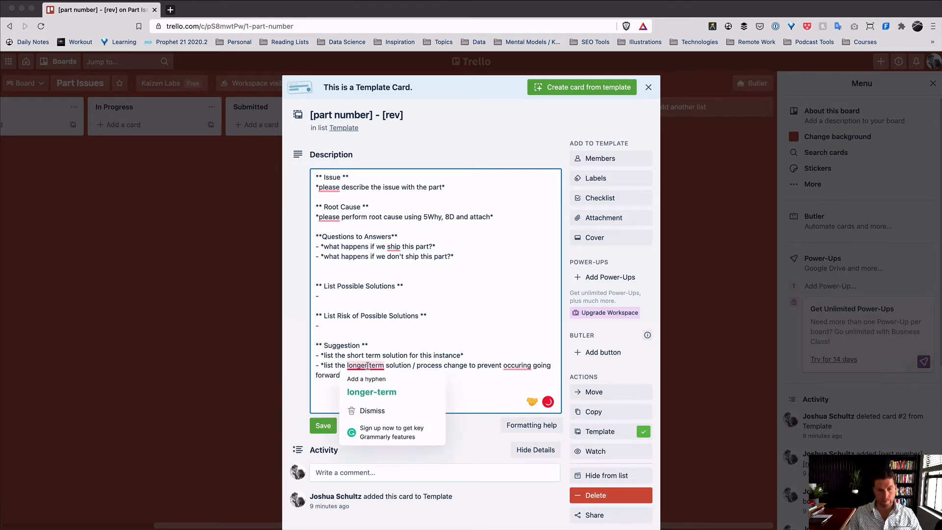
click(370, 384)
key(BackSpace)
text(-)
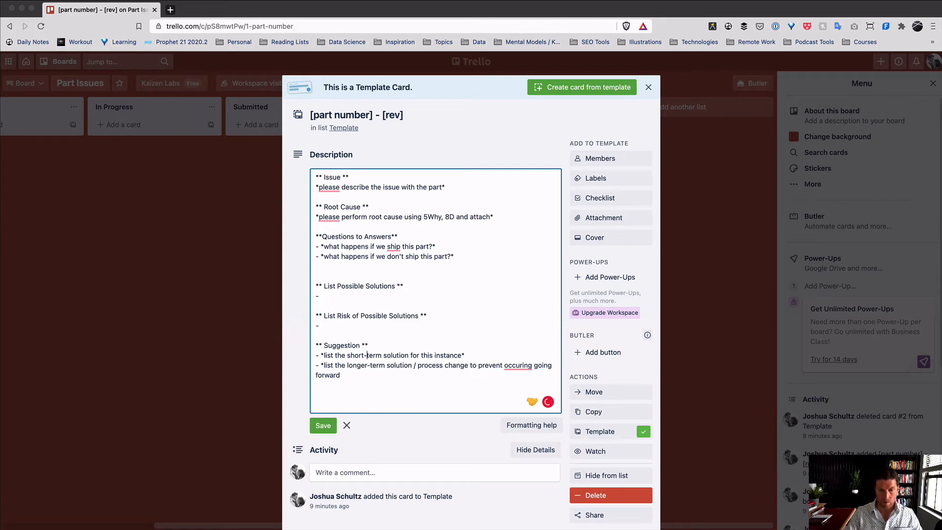
mouse_move(518, 367)
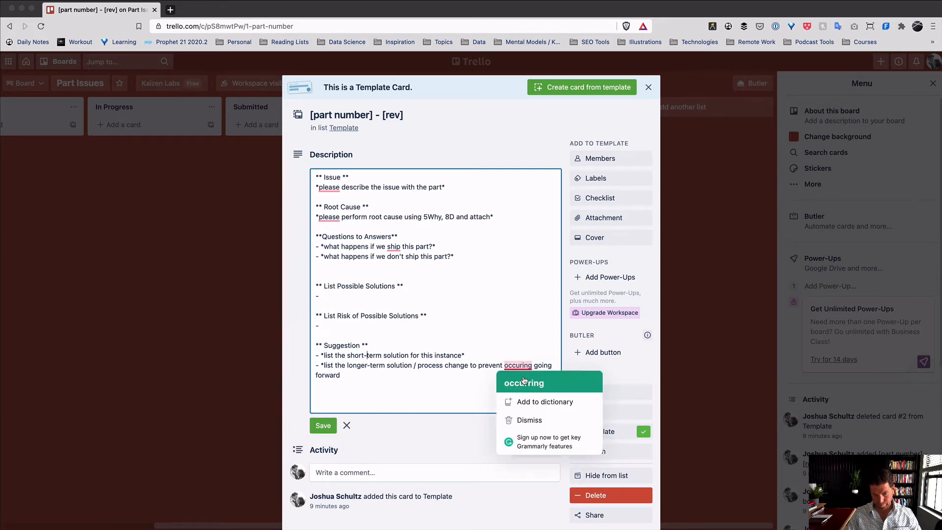
click(520, 383)
click(466, 404)
click(324, 425)
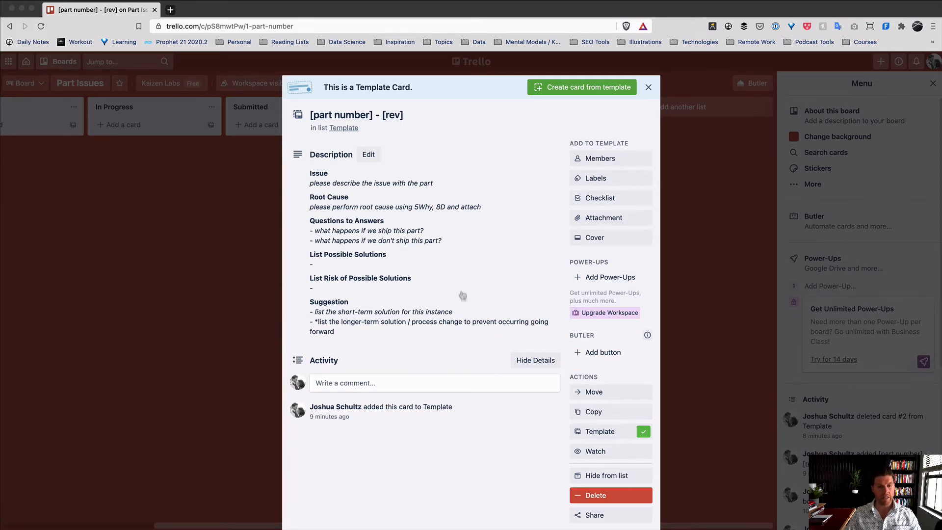
- Replace the placeholder line under Issue with test text 'sdgsdfg' and save to preview
click(458, 272)
drag(448, 186, 303, 192)
text(sdgsdfg)
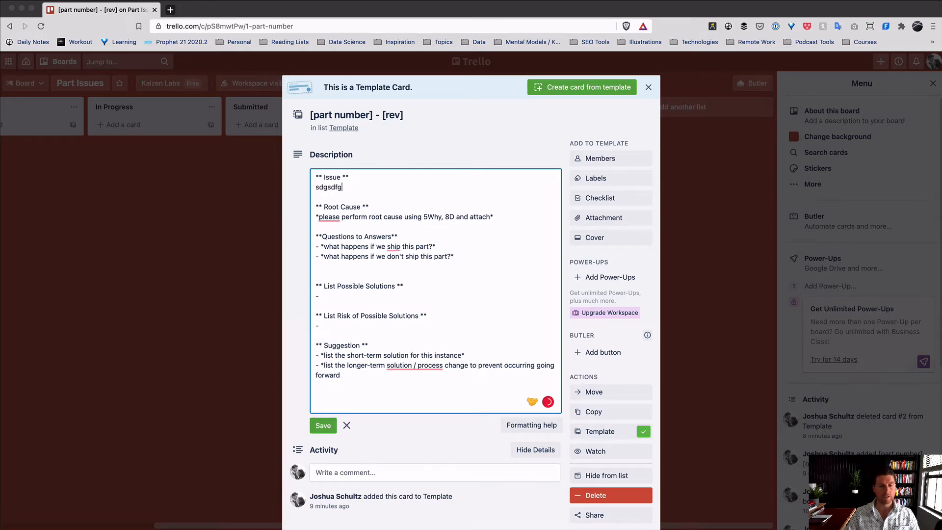
click(319, 427)
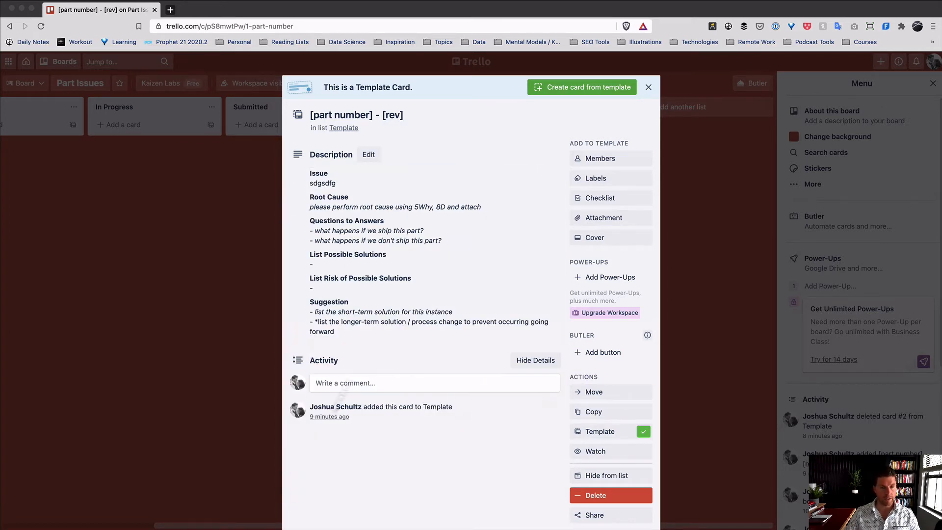
- Replace 'sdgsdfg' under Issue with '*please explain the issue here*' and save the description
click(368, 153)
click(443, 216)
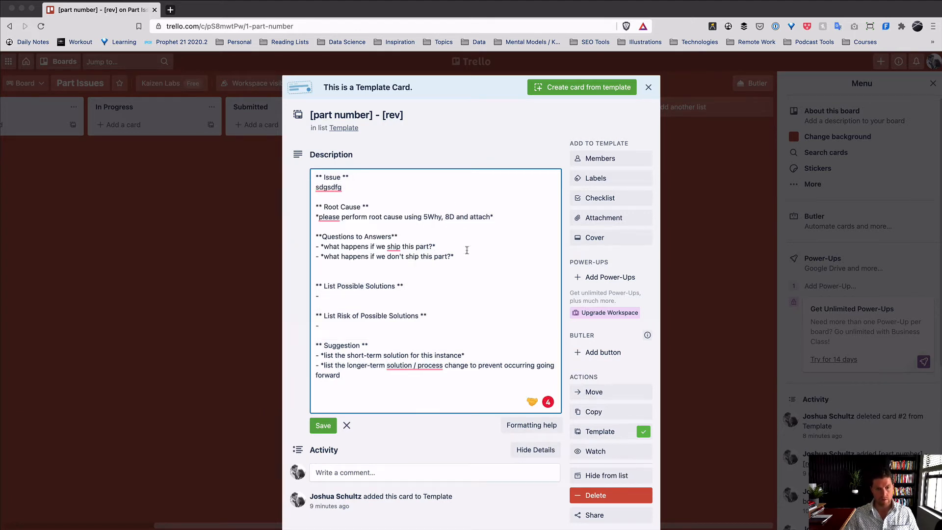
drag(346, 188, 308, 193)
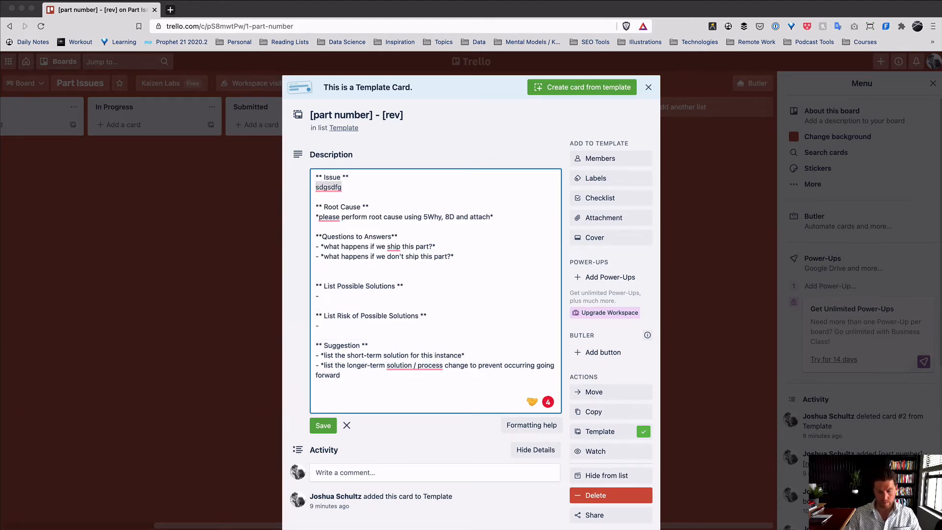
key(BackSpace)
text(*plea)
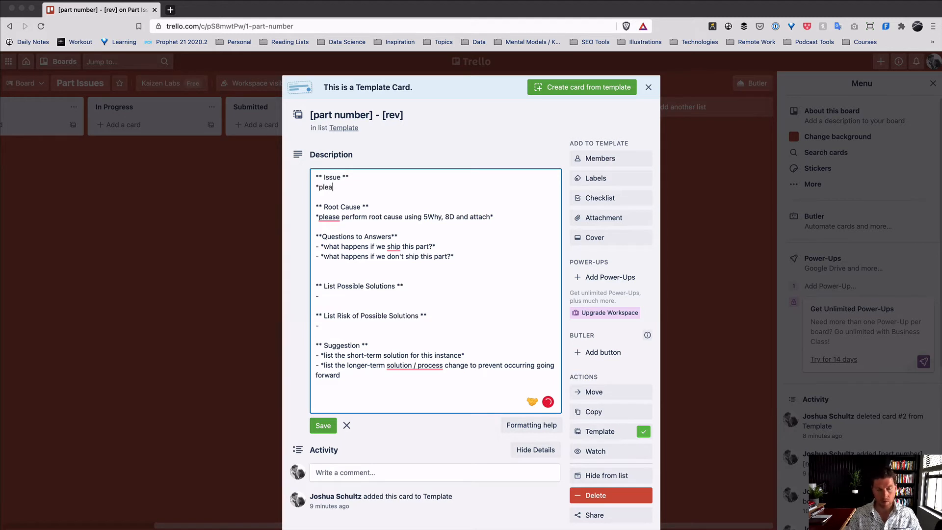
text(se explain the)
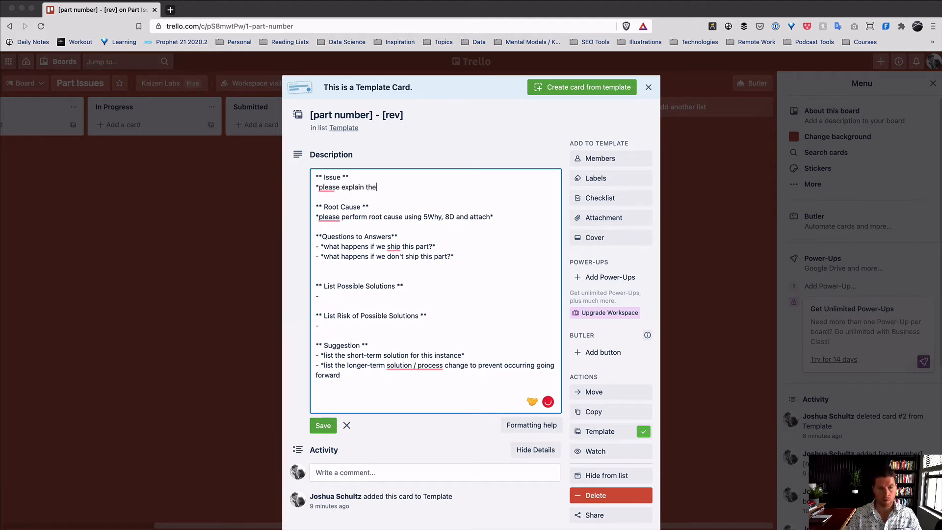
text( issue here)
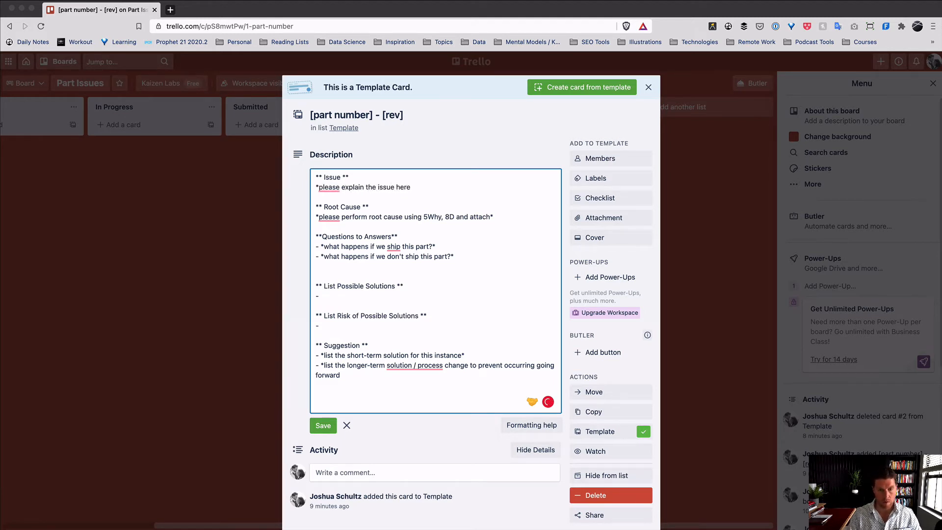
text(*)
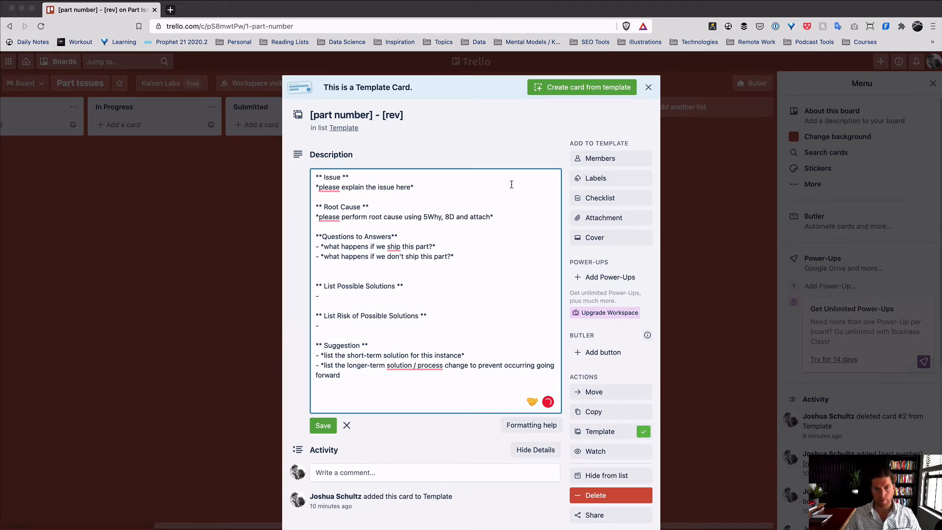
click(322, 425)
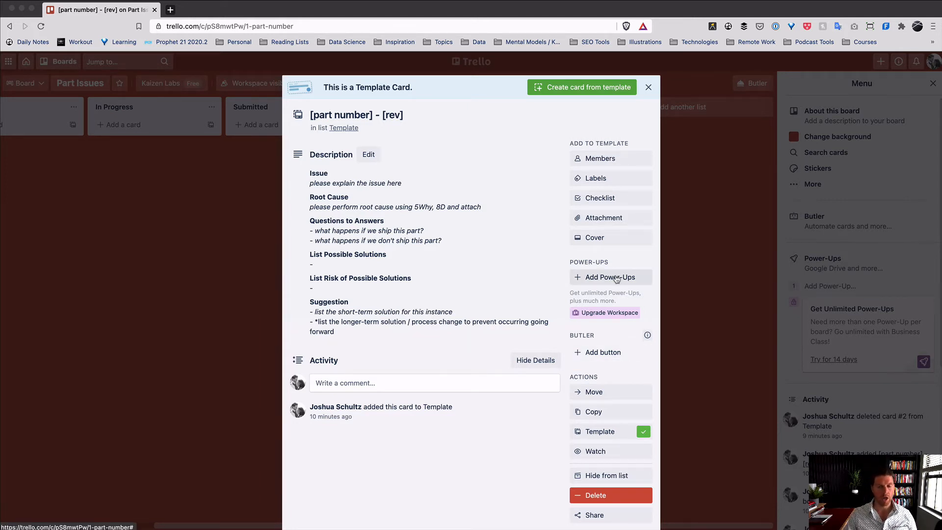
- Add the Custom Fields Power-Up from the Power-Ups directory, then close the directory
click(617, 279)
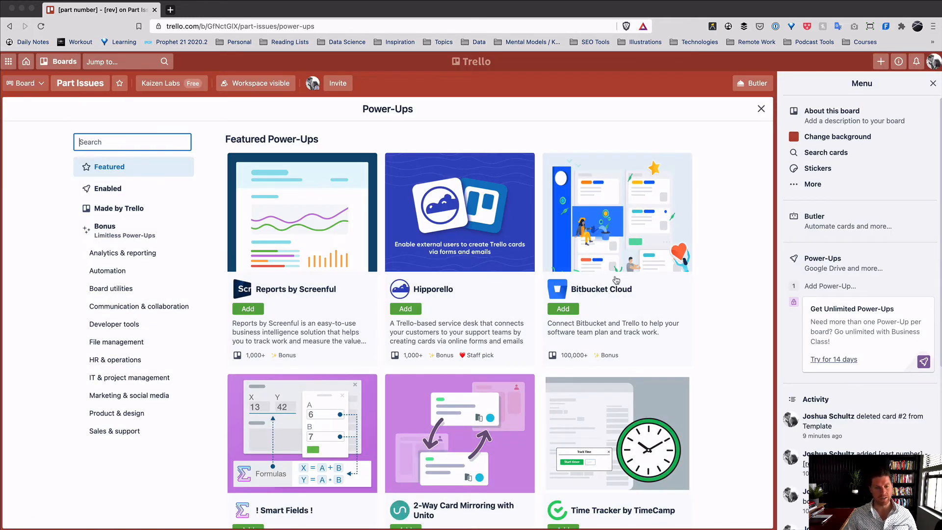
scroll(351, 361, down, 2)
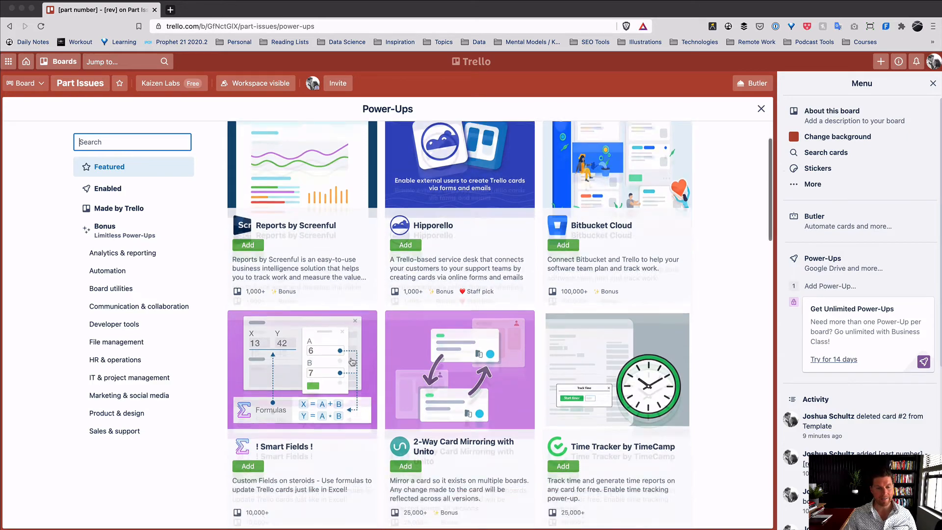
scroll(352, 361, down, 5)
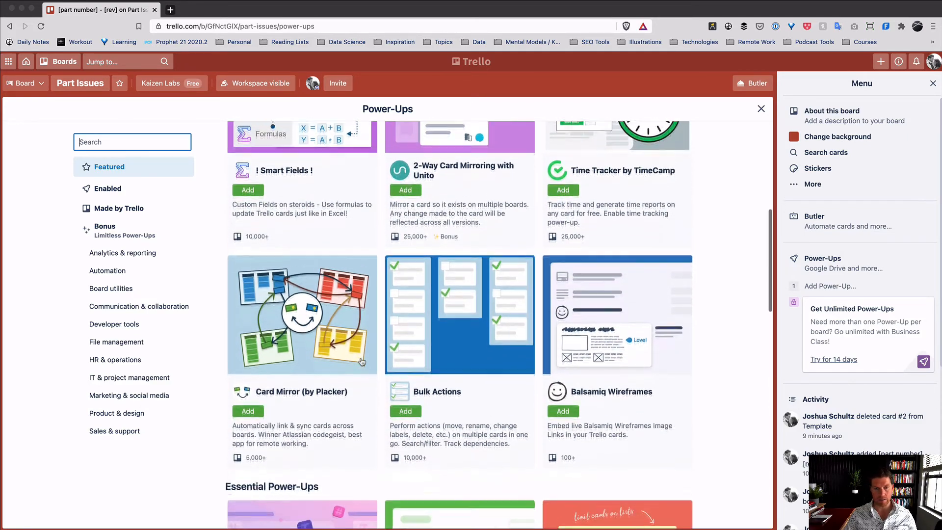
scroll(361, 361, down, 5)
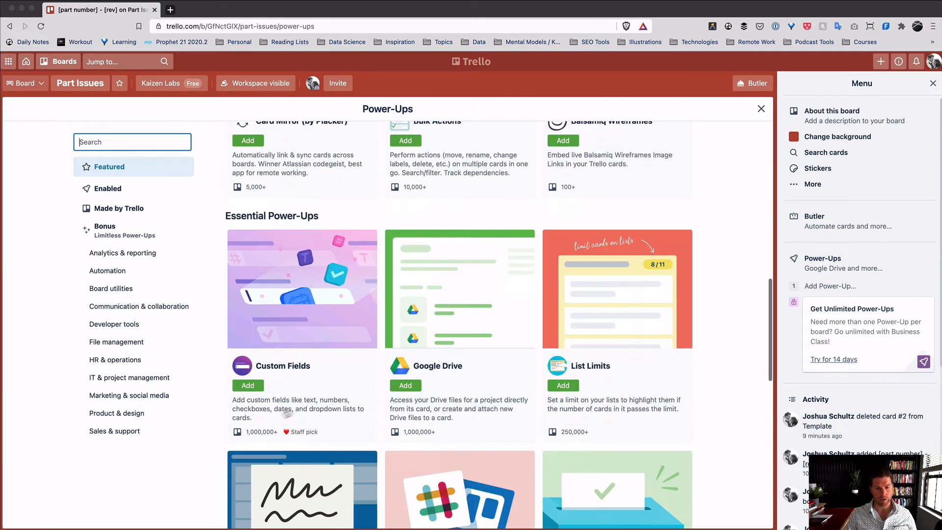
click(248, 385)
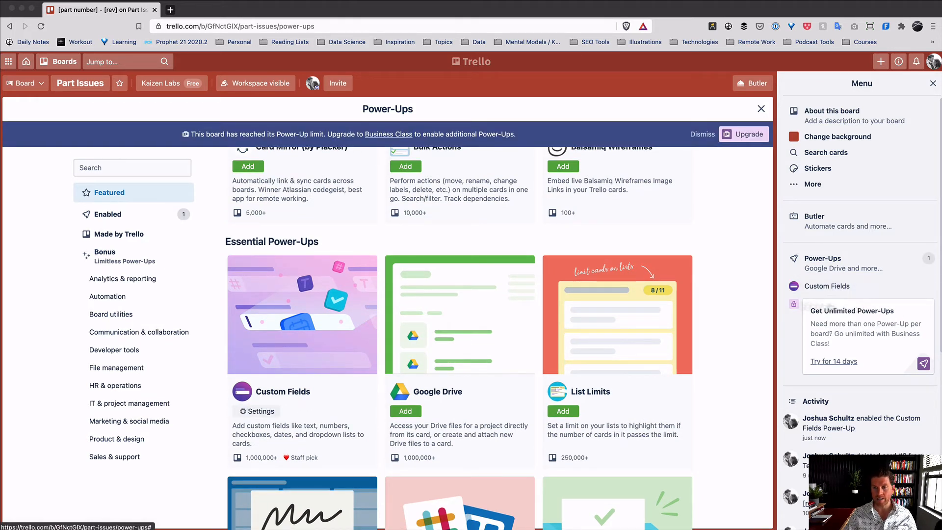
click(761, 108)
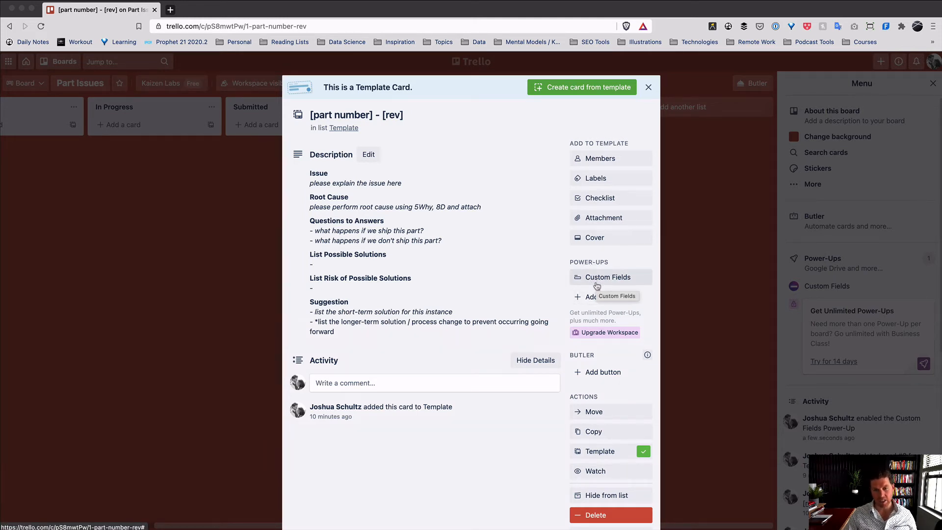
- Create a Text custom field named Supplier
click(596, 283)
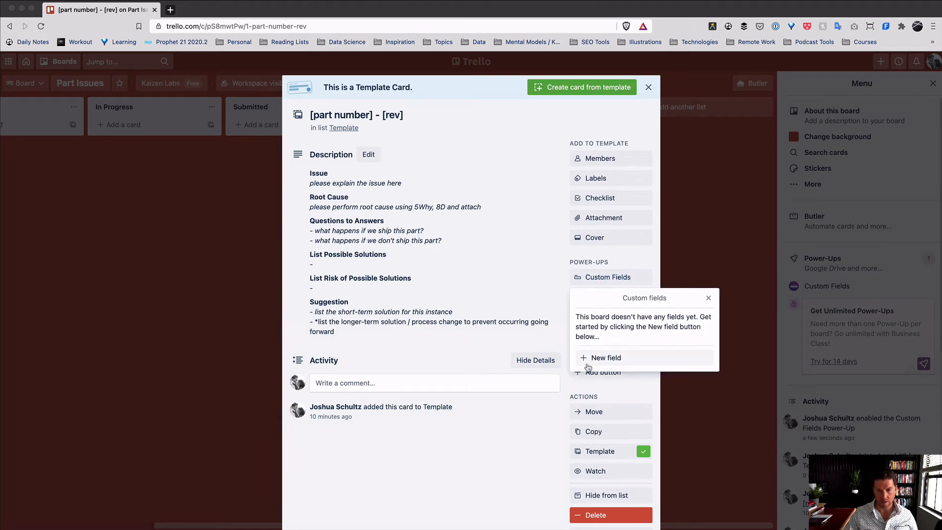
click(597, 362)
click(667, 329)
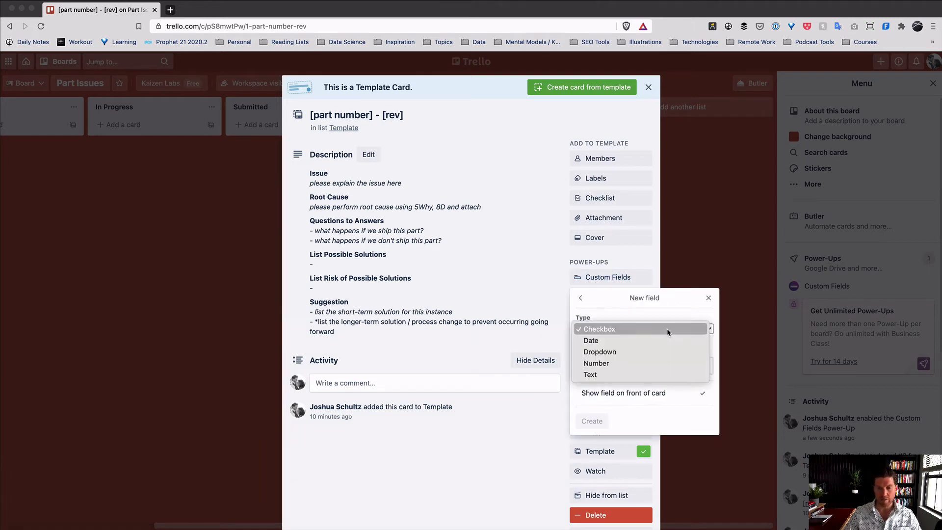
click(653, 374)
click(661, 363)
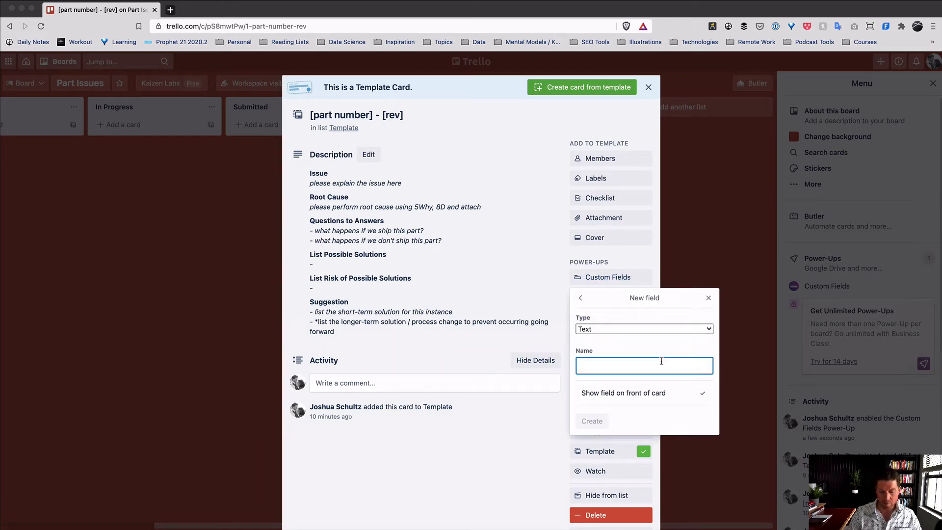
text(Supplier)
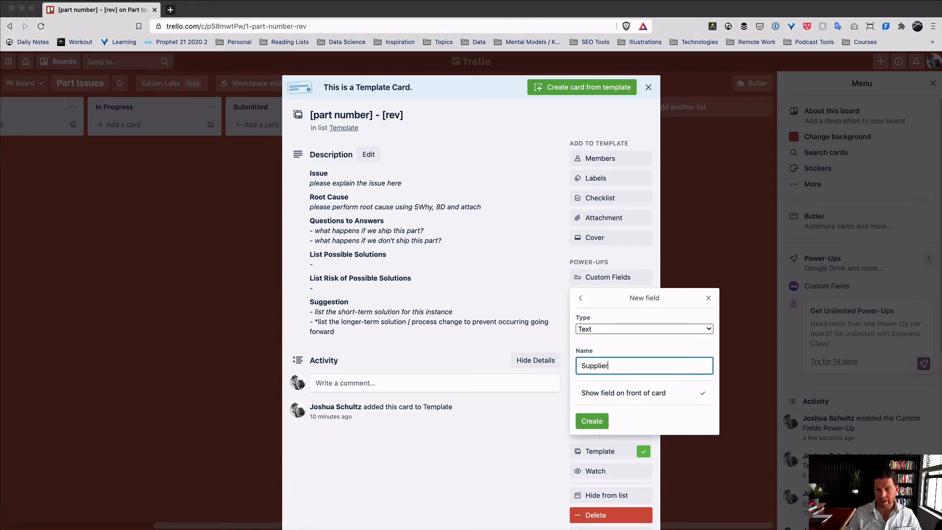
click(608, 422)
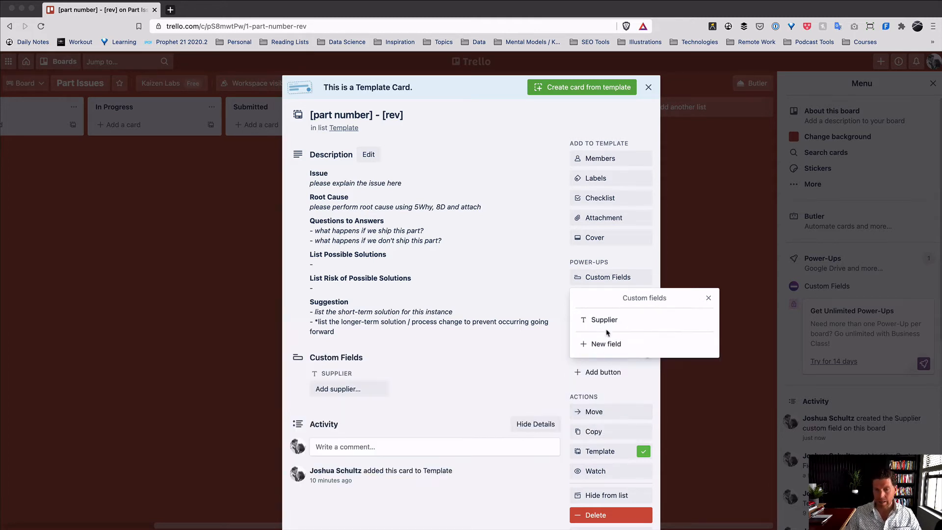
- Create a Text custom field named Customer
click(607, 342)
click(610, 330)
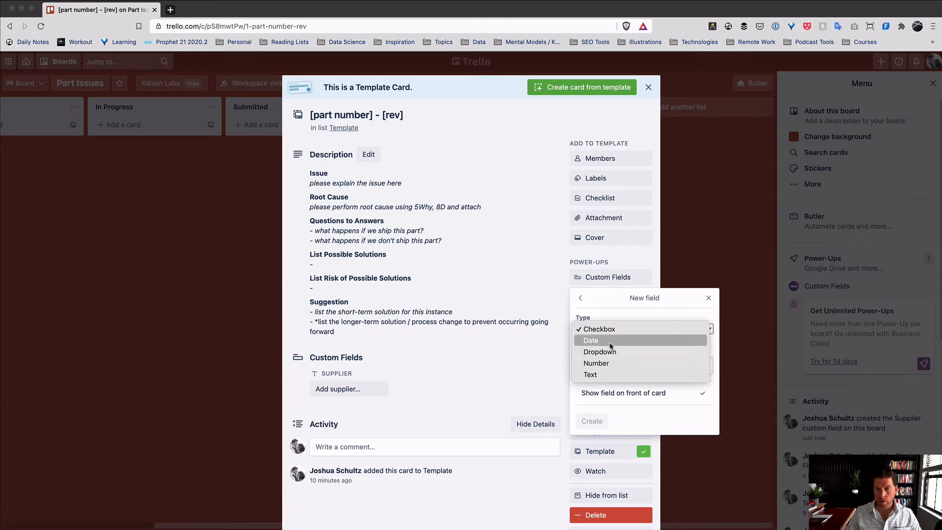
click(602, 375)
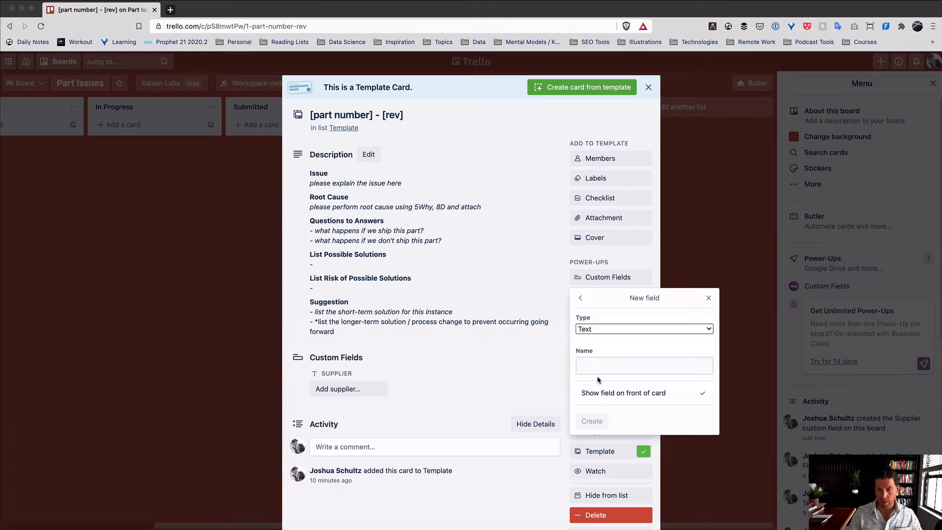
click(605, 366)
text(Customer)
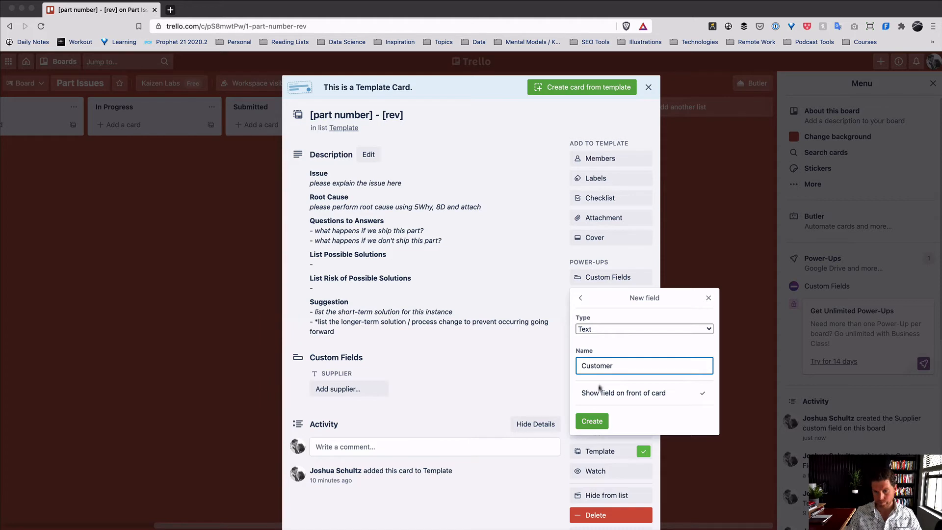
click(591, 421)
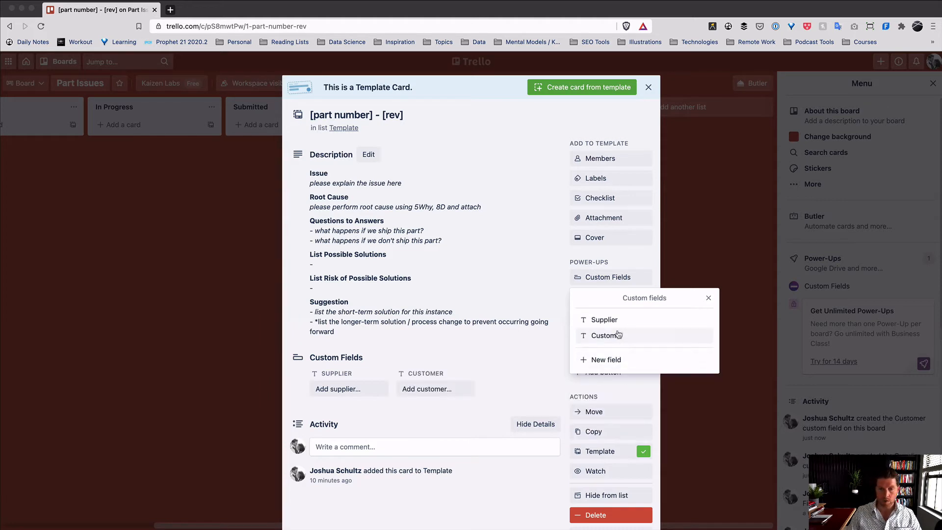
- Create a Text custom field named Purchase Order
click(611, 358)
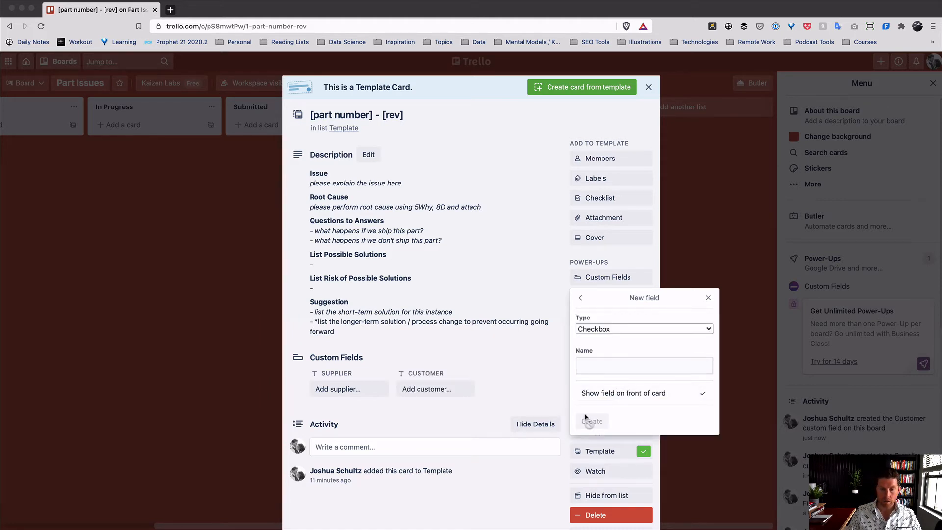
click(604, 366)
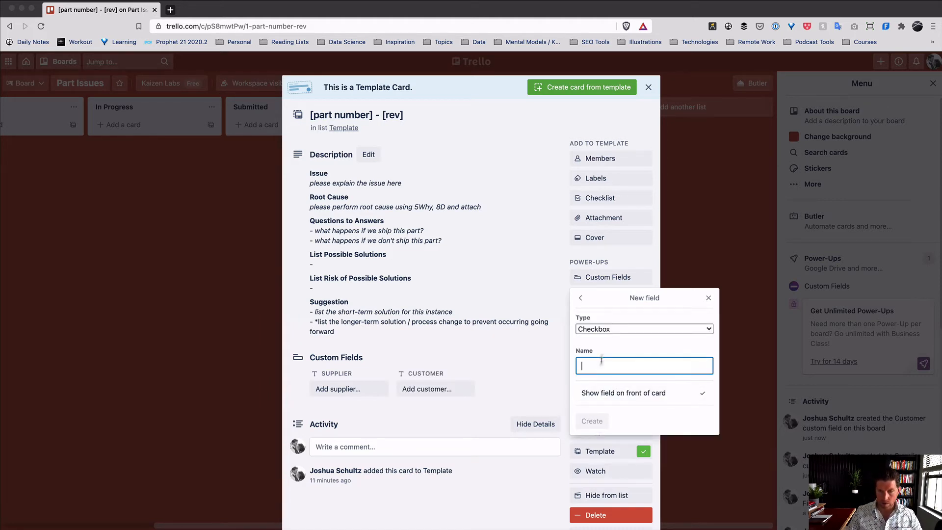
click(608, 329)
click(606, 375)
click(609, 366)
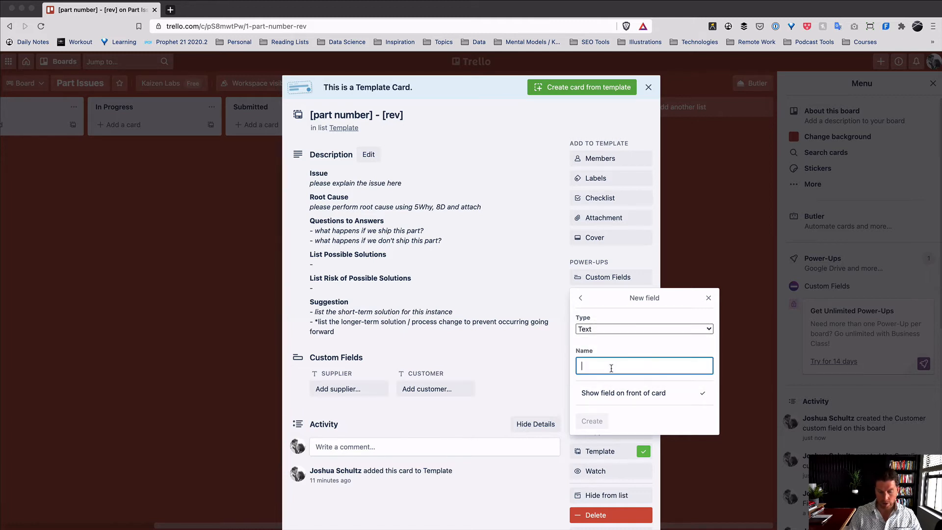
text(Purchase Ord)
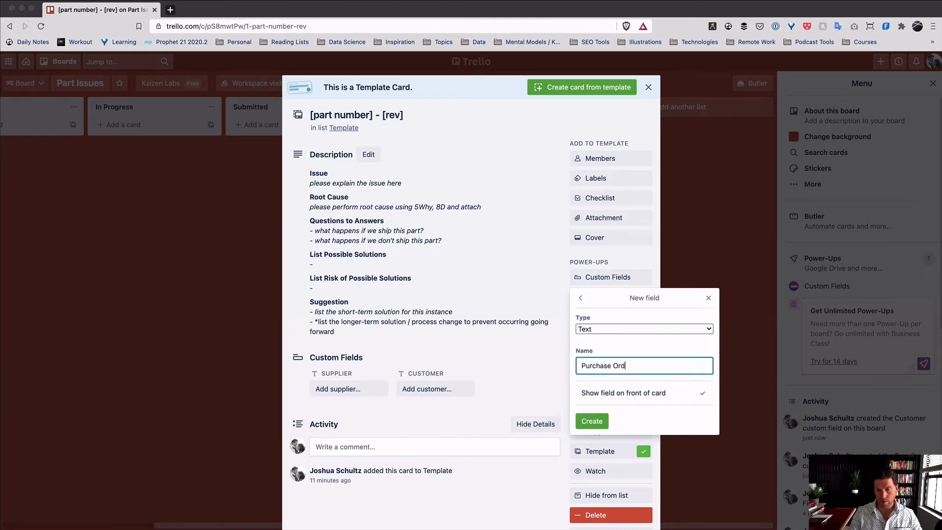
text(er)
key(Return)
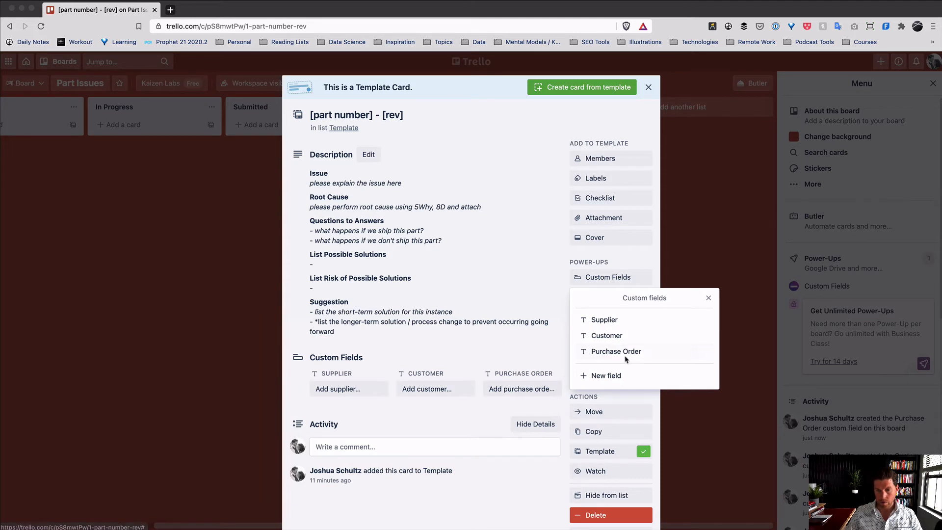
- Create a Text custom field named Lot Number
click(608, 375)
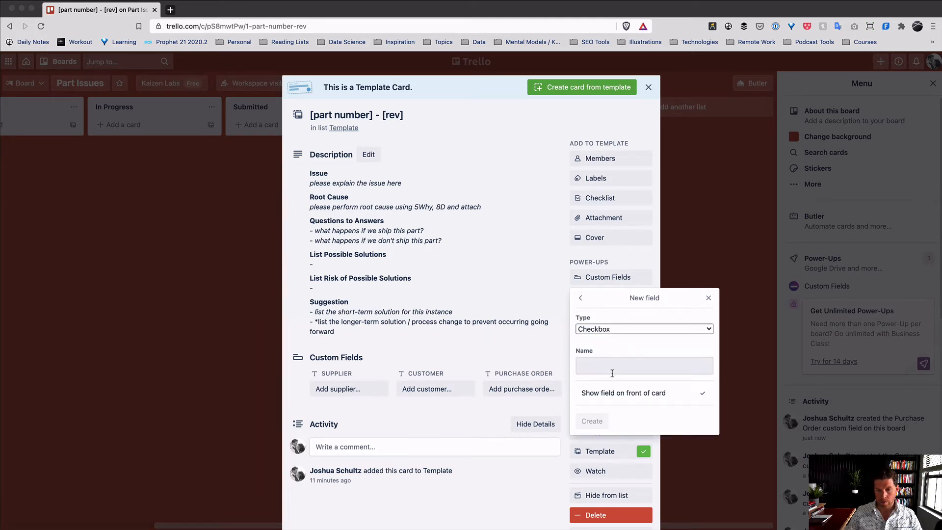
click(629, 331)
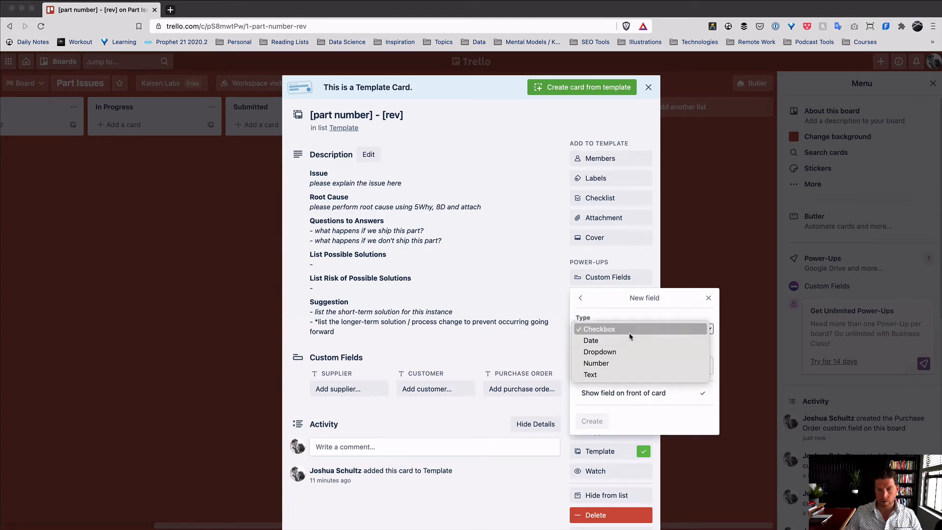
click(627, 374)
click(624, 366)
text(Lot )
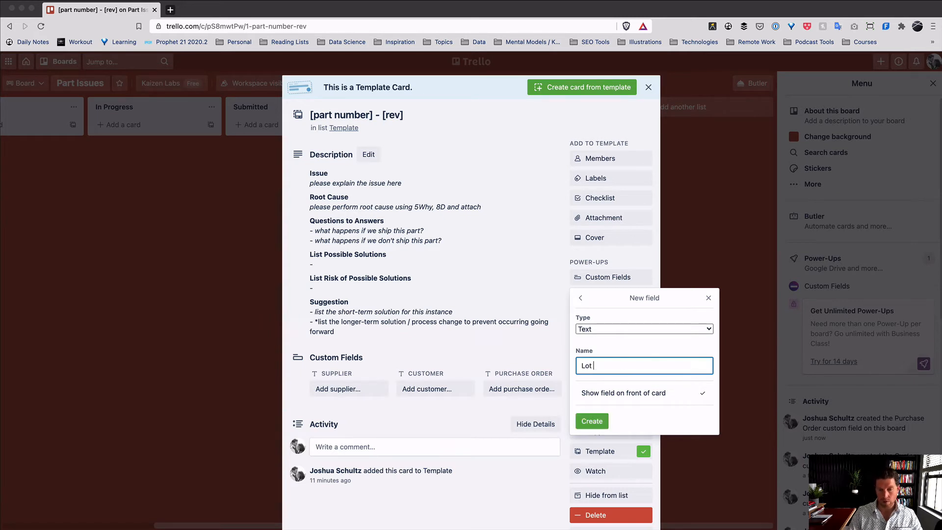
text(Number)
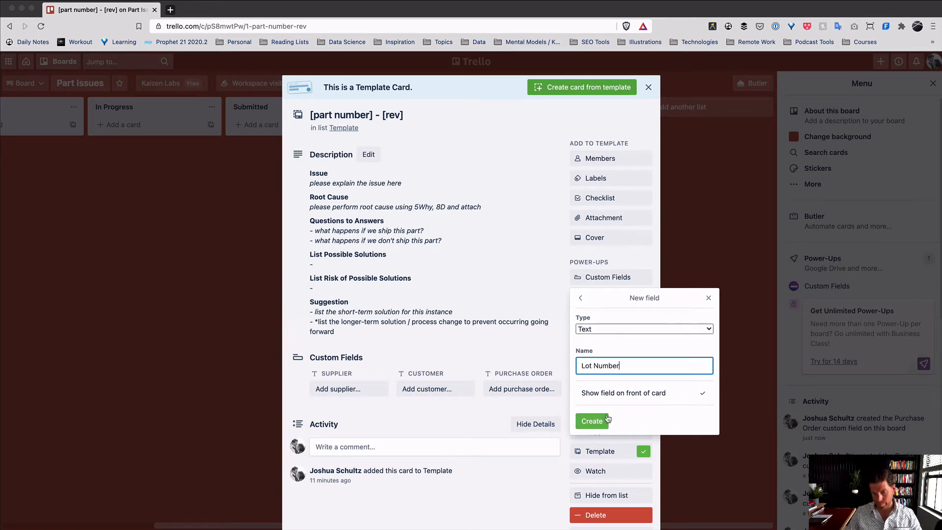
click(606, 424)
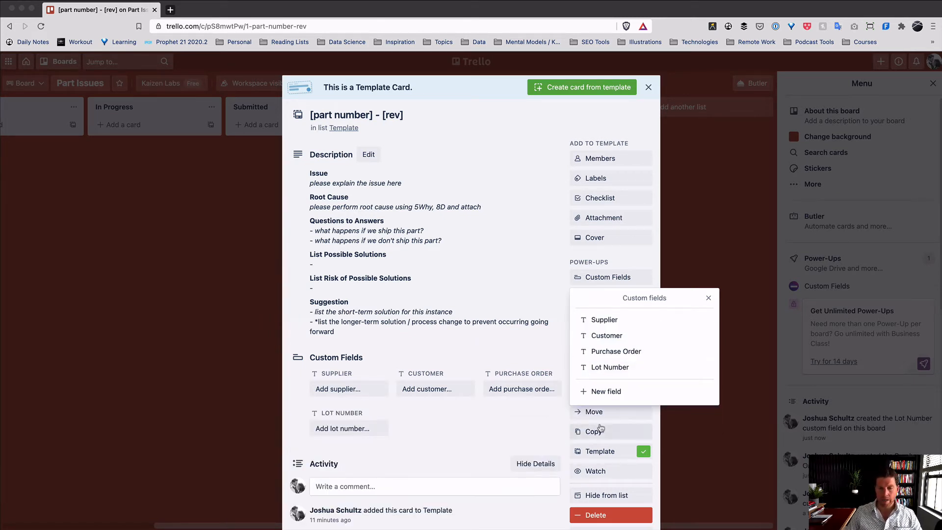
- Create a Number custom field named Quantity Ordered
click(610, 392)
click(614, 329)
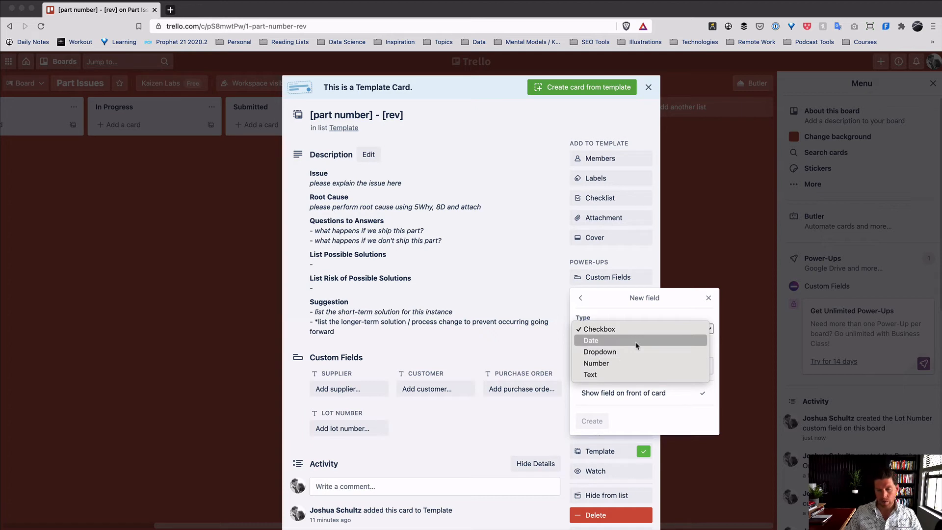
click(639, 401)
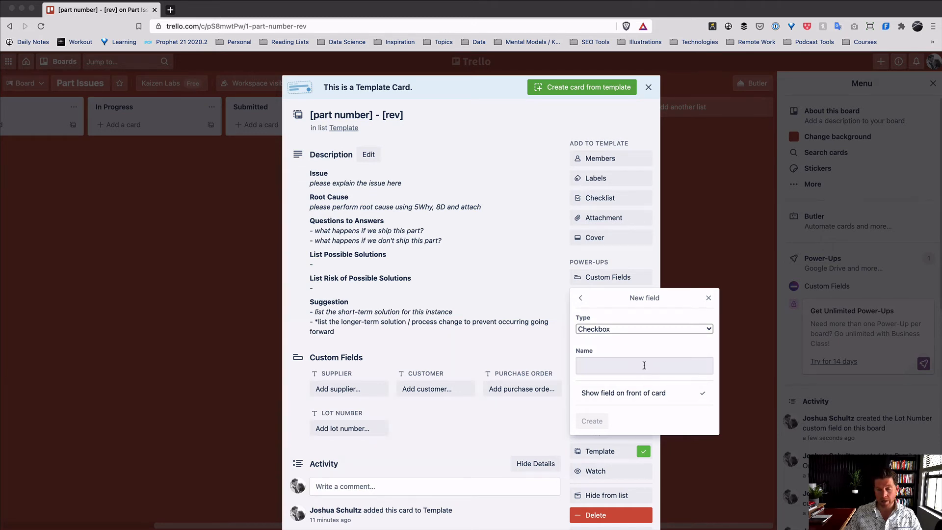
click(644, 331)
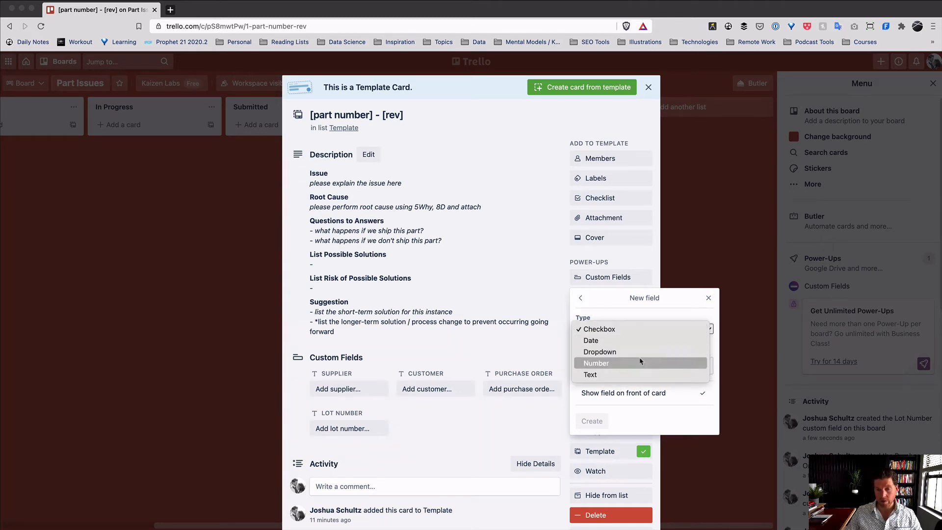
click(641, 362)
click(677, 367)
text(Q)
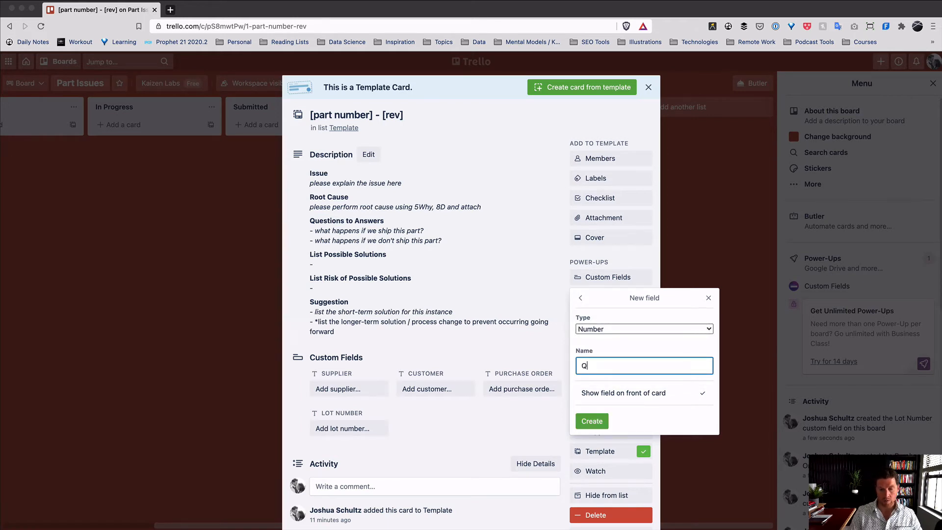
text(uantity Ordre)
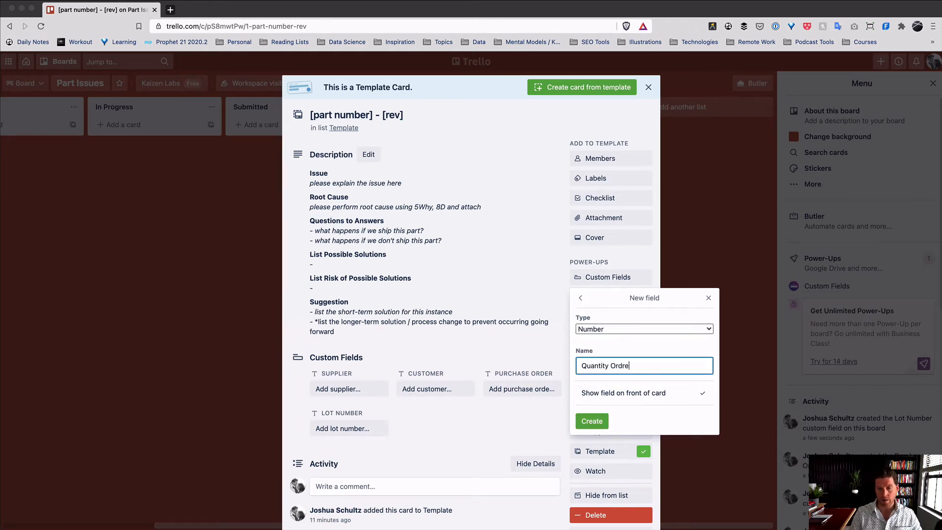
text(d)
key(Return)
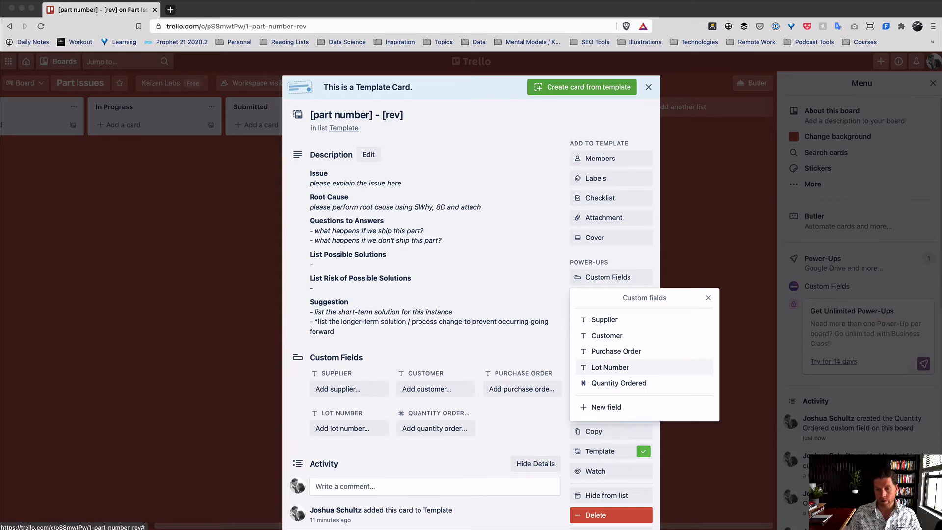
- Create a Number custom field named Quantity Delivered
click(624, 411)
click(645, 329)
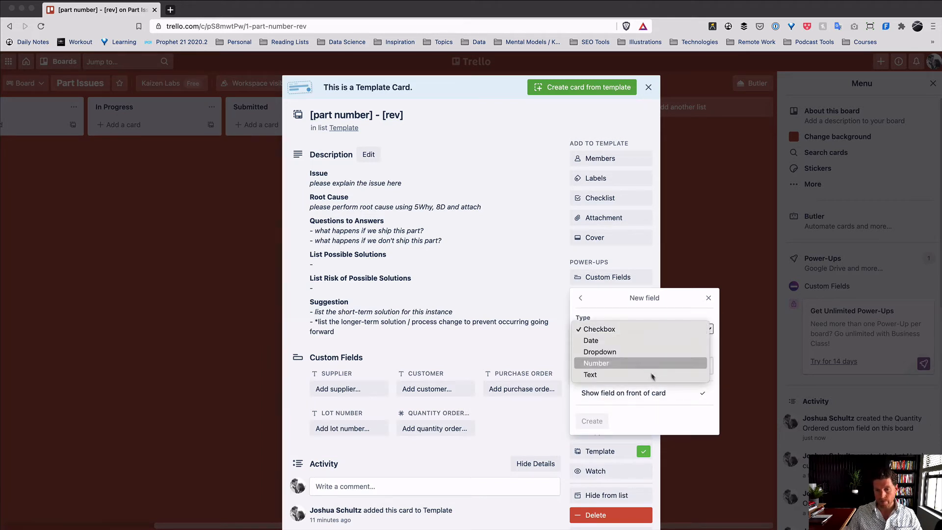
click(644, 362)
click(666, 370)
text(Quantity Delivered)
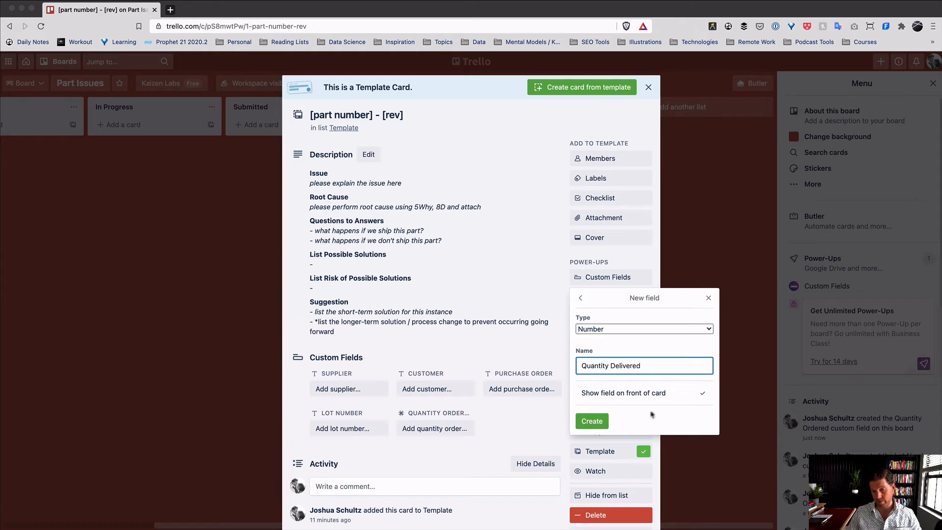
click(594, 422)
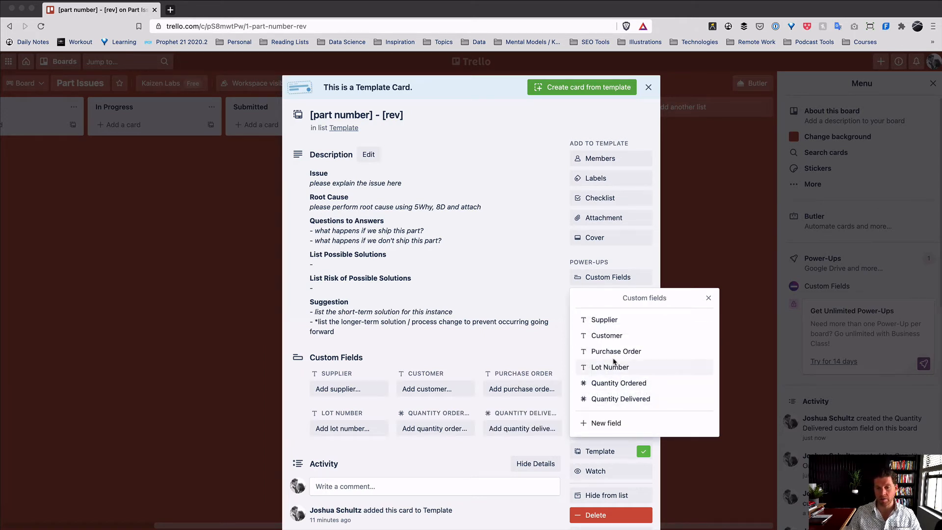
- Create a Number custom field named Issue Quantity and close the fields list
click(604, 423)
click(615, 331)
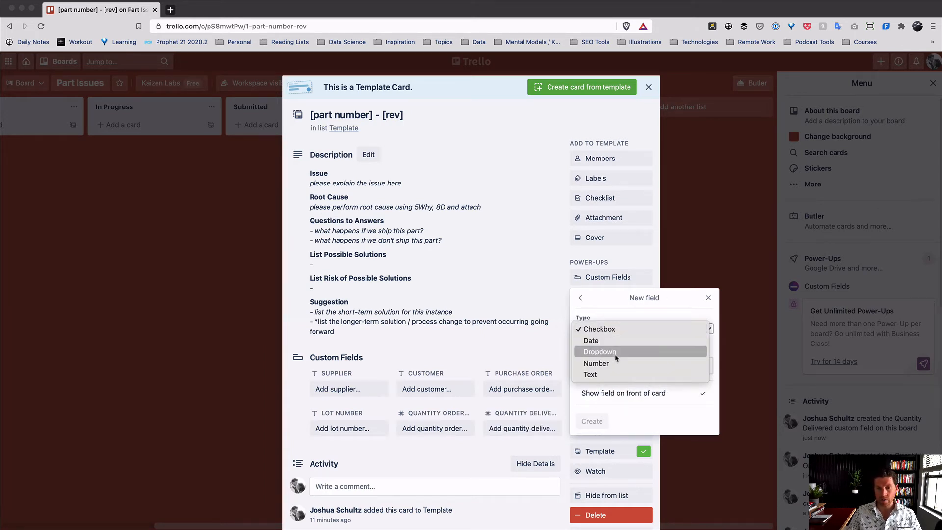
click(614, 363)
click(614, 365)
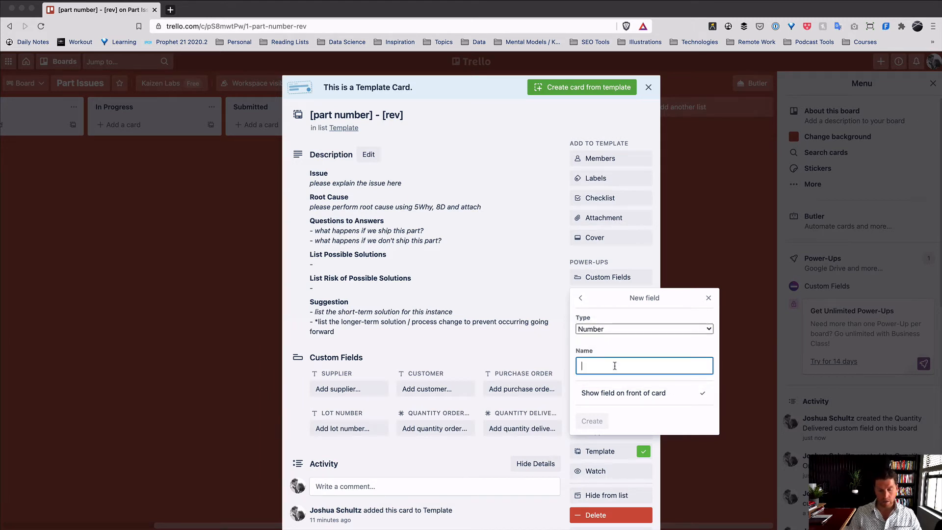
text(Quantity)
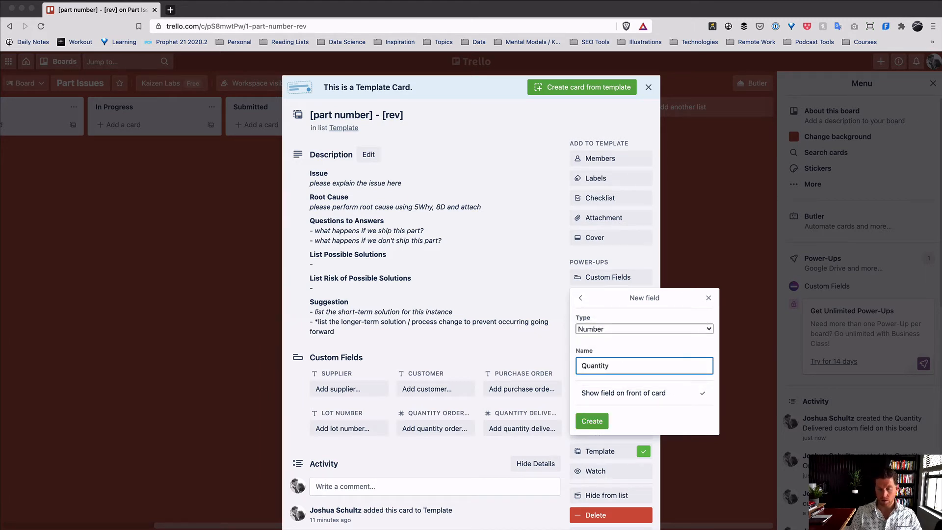
key(BackSpace)
key(BackSpace)
key(BackSpace)
key(BackSpace)
key(BackSpace)
key(BackSpace)
key(BackSpace)
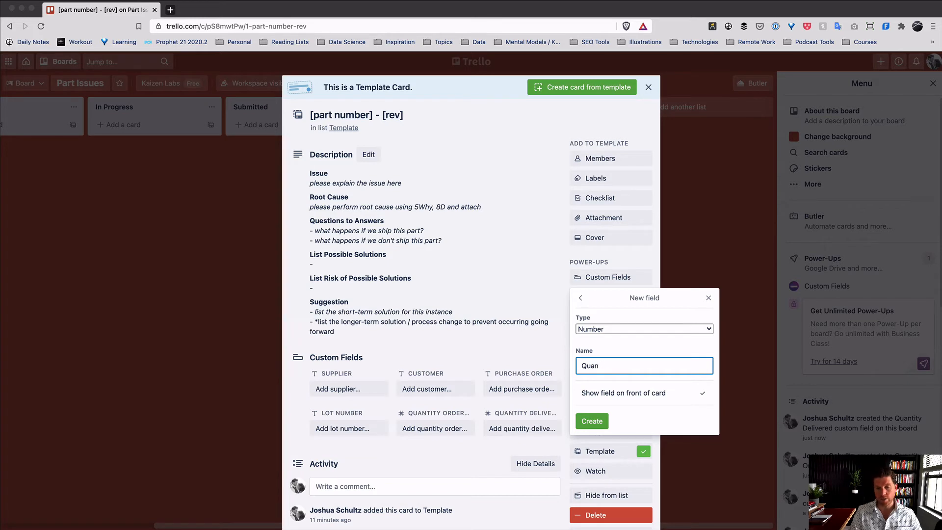
text(Issue Quantity)
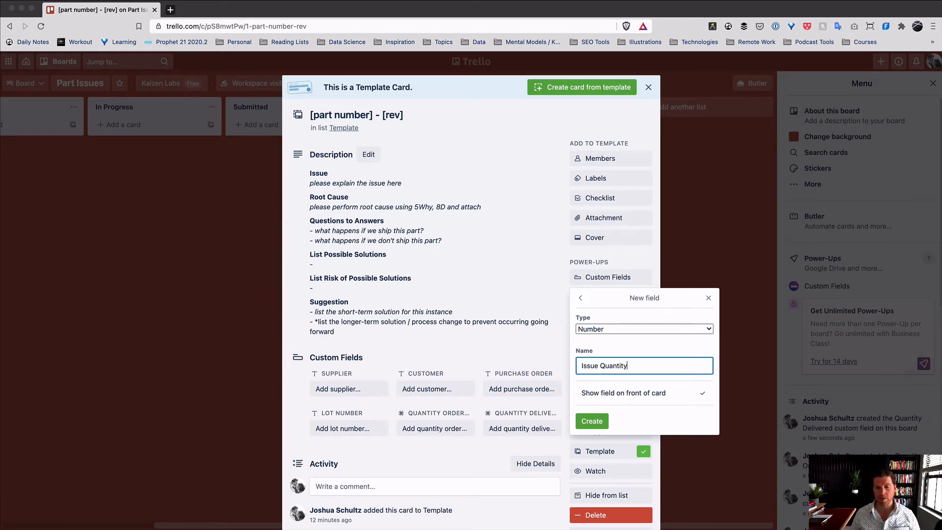
click(591, 421)
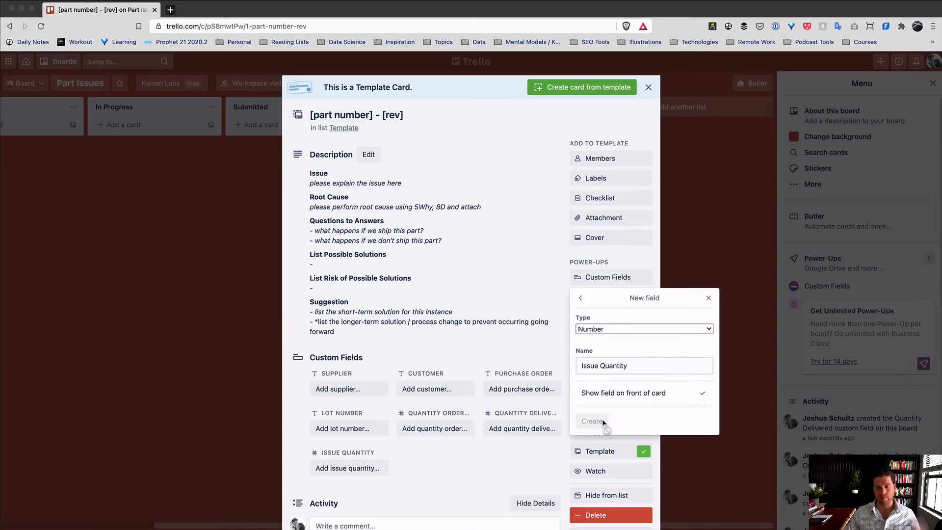
click(466, 480)
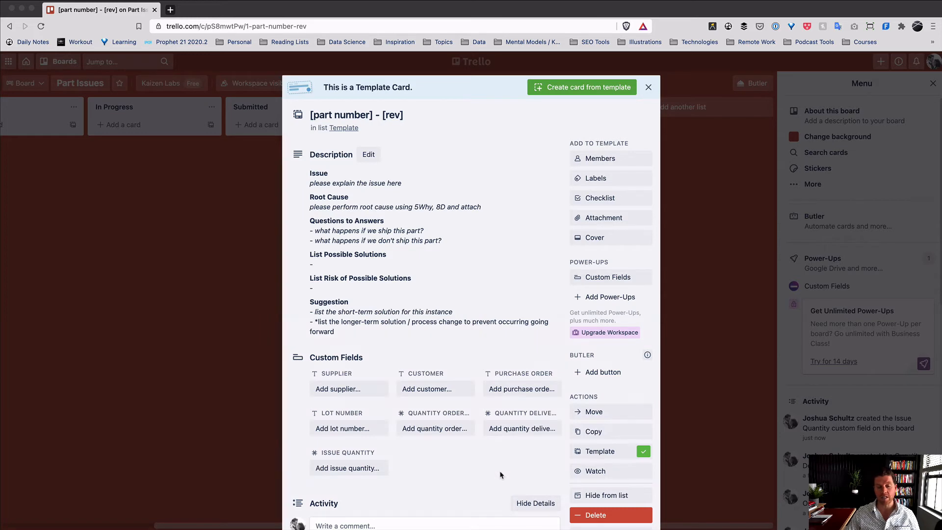
scroll(499, 469, down, 3)
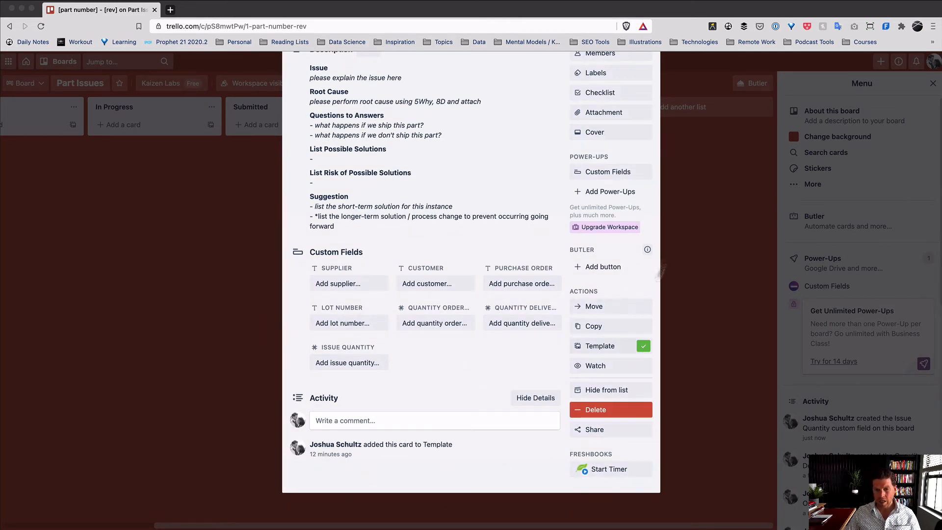
- In the Custom Fields list, drag Purchase Order below Issue Quantity, then close the list
click(610, 173)
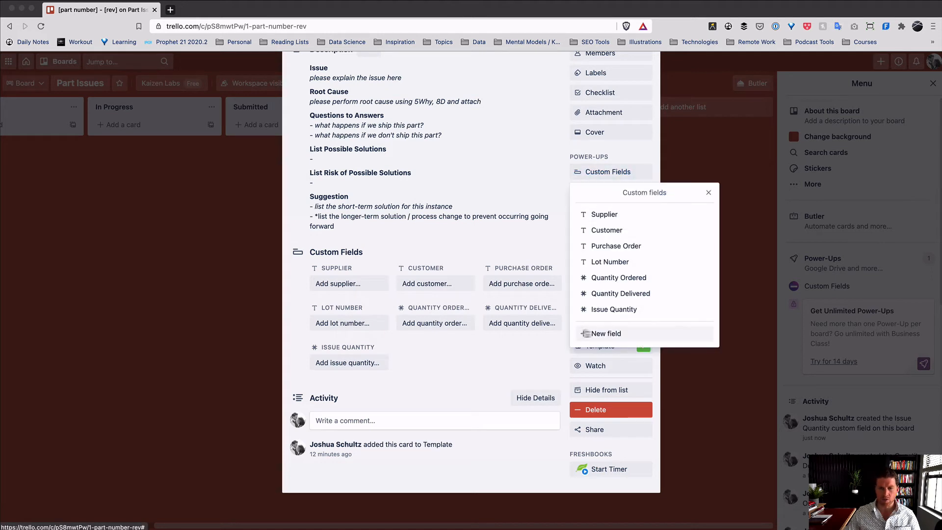
click(617, 248)
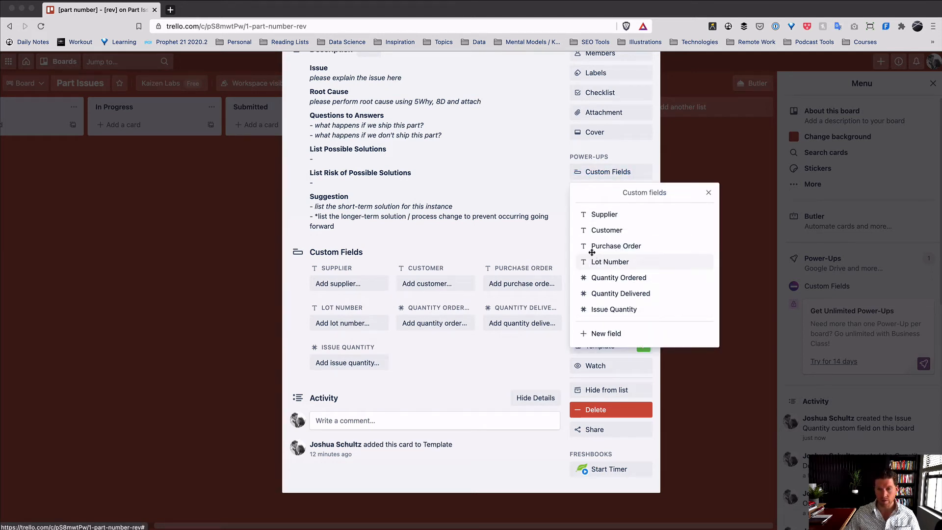
drag(583, 247, 583, 313)
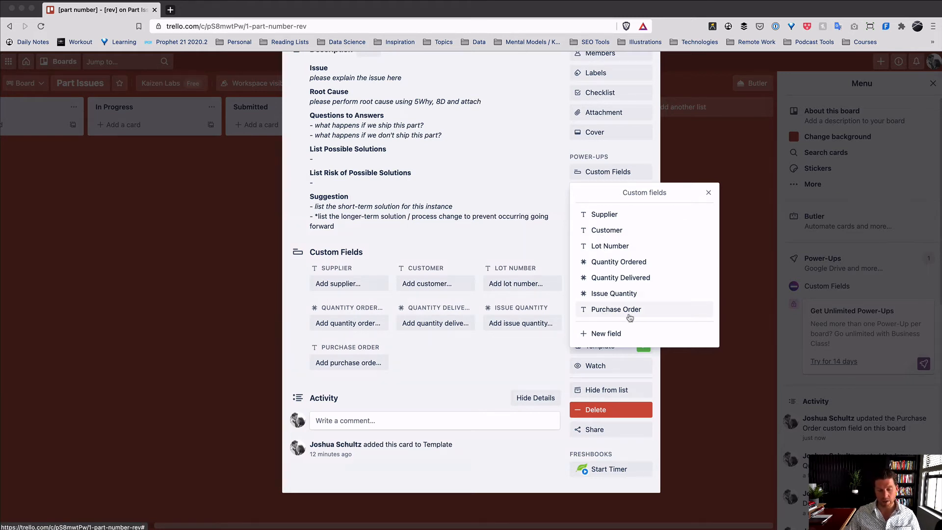
click(467, 373)
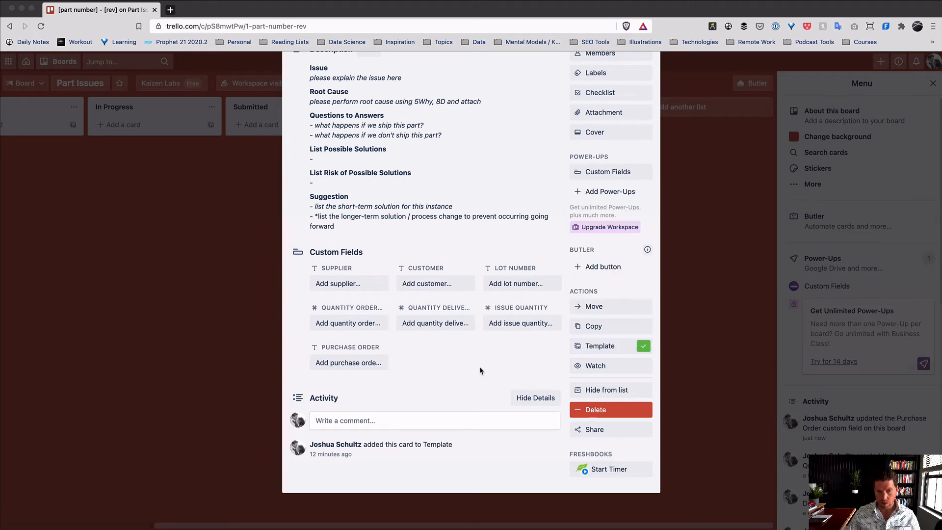
scroll(596, 310, up, 1)
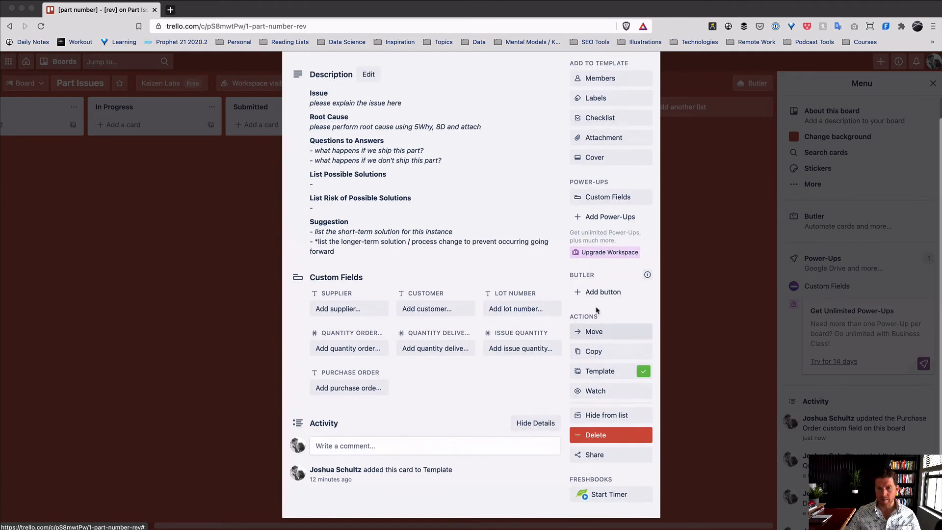
scroll(596, 310, up, 3)
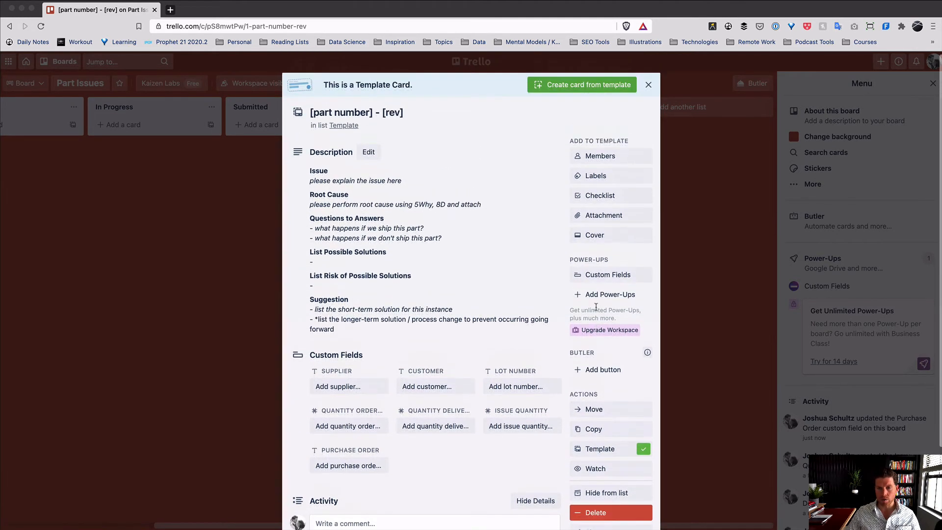
- Add a checklist titled Pre-Decision to the template card
click(599, 197)
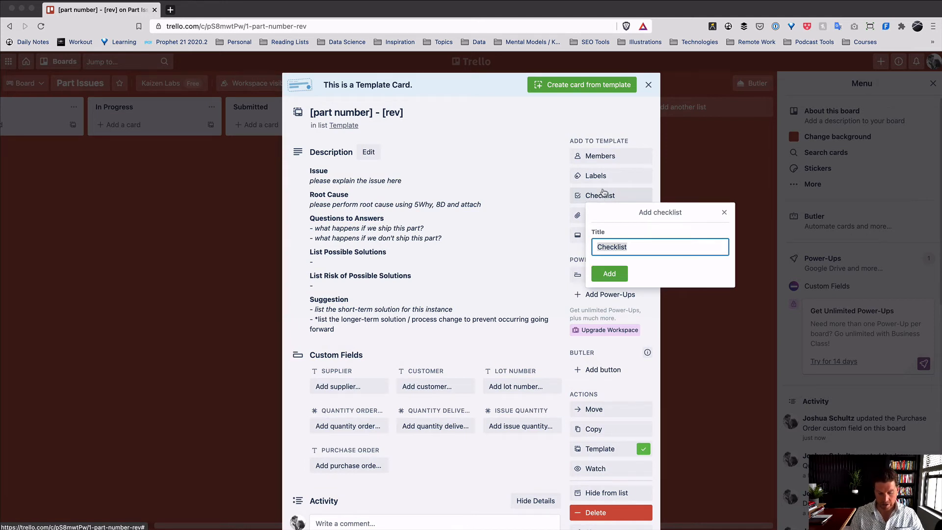
text(Pre)
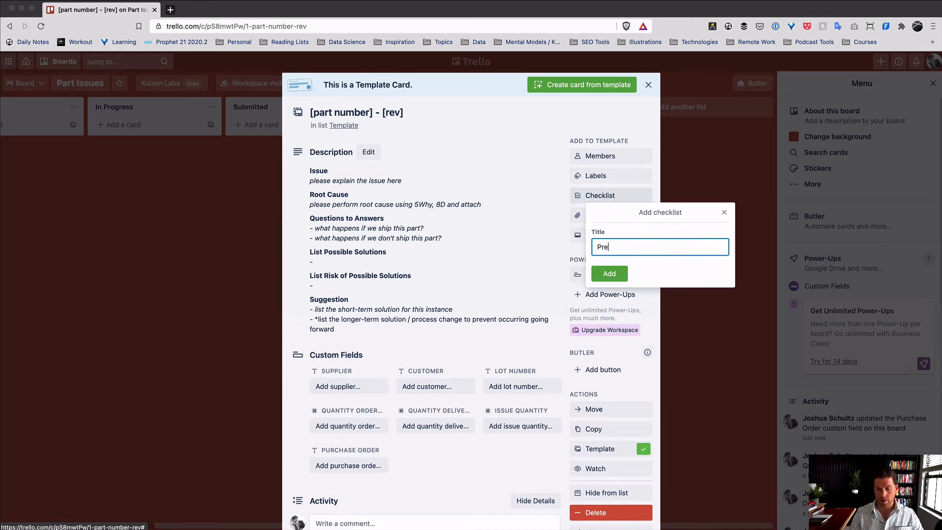
text(-Decision)
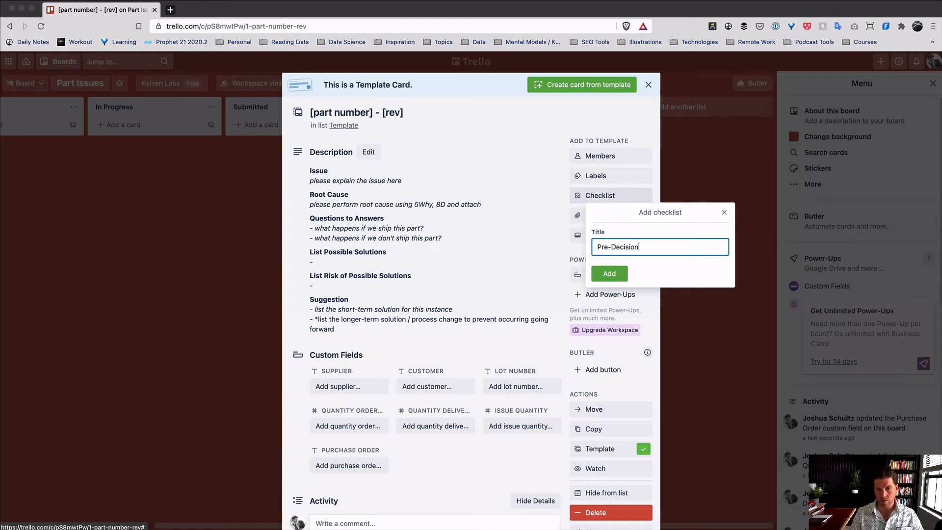
key(Return)
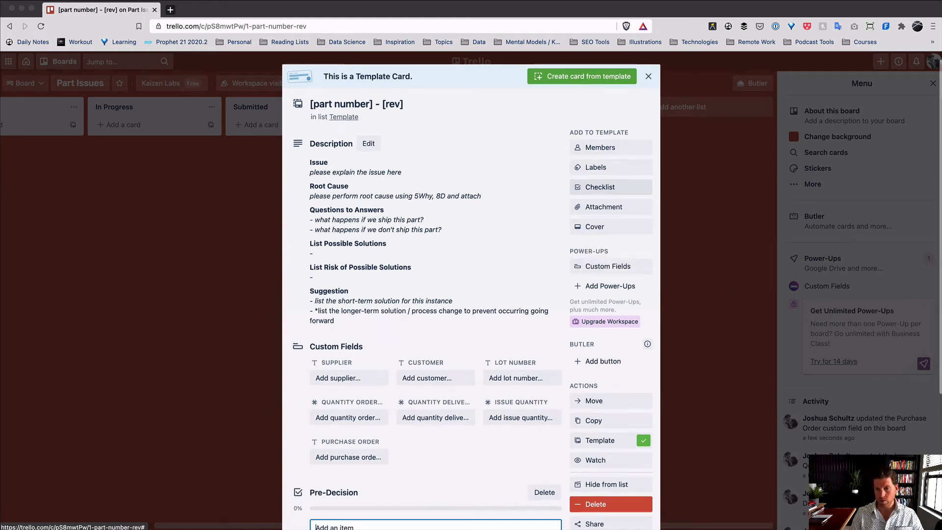
scroll(460, 235, down, 2)
scroll(459, 234, down, 1)
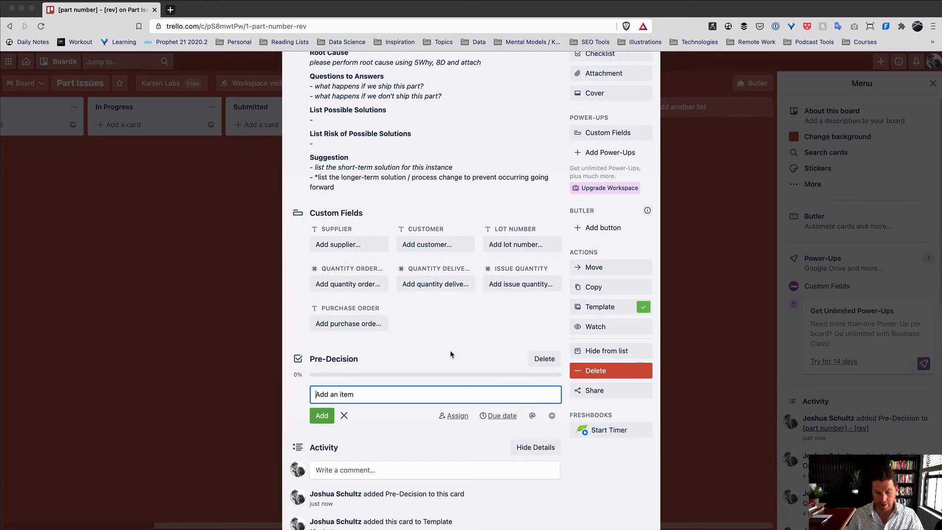
- Add items 'Add the print', 'Fill out the description' and 'Root Cause Analysis' to the checklist
text(Add)
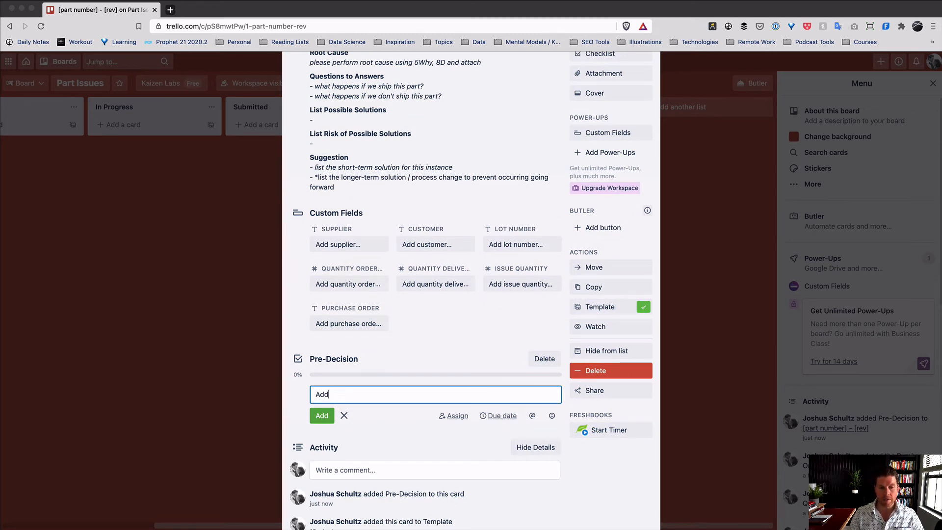
text( the print)
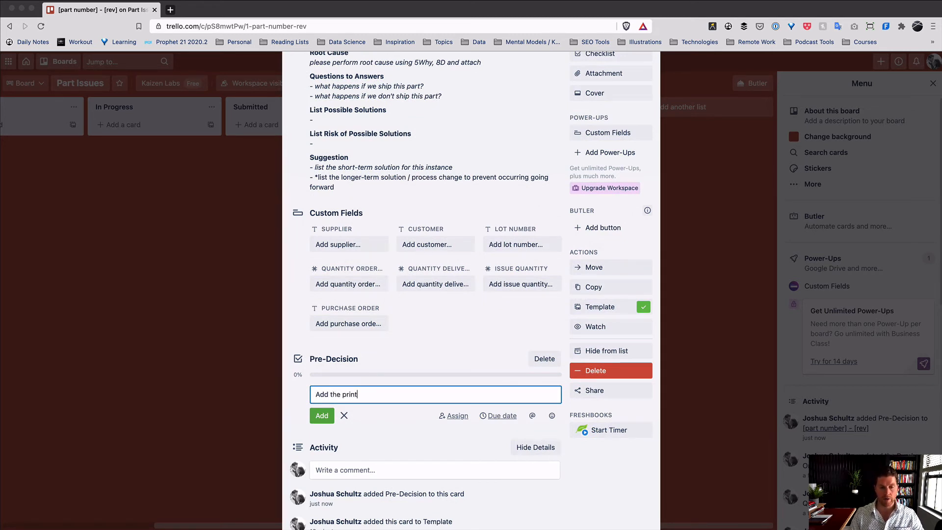
key(Return)
text(Fill out the )
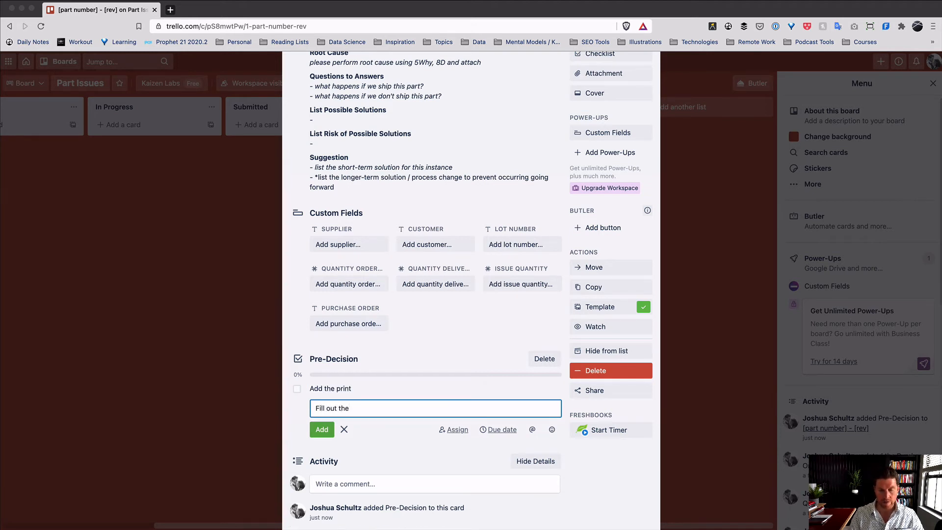
text(descript)
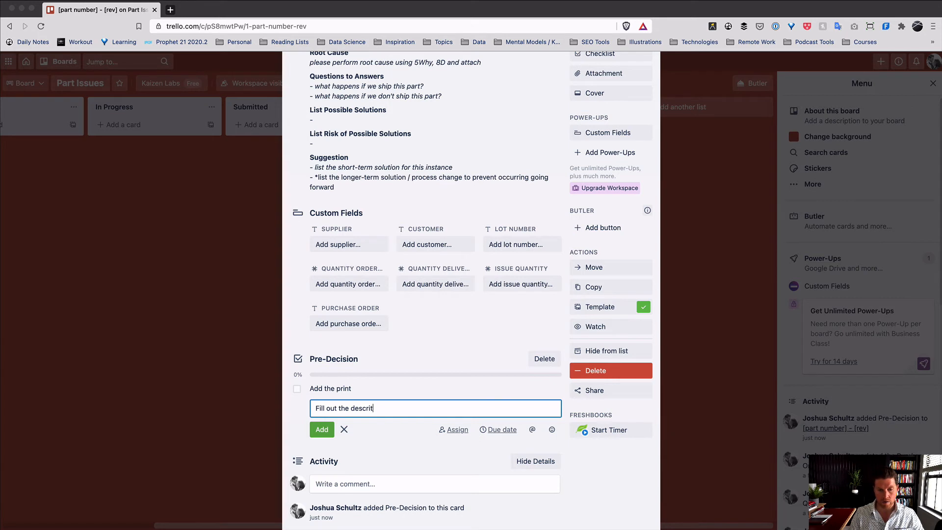
text(ion)
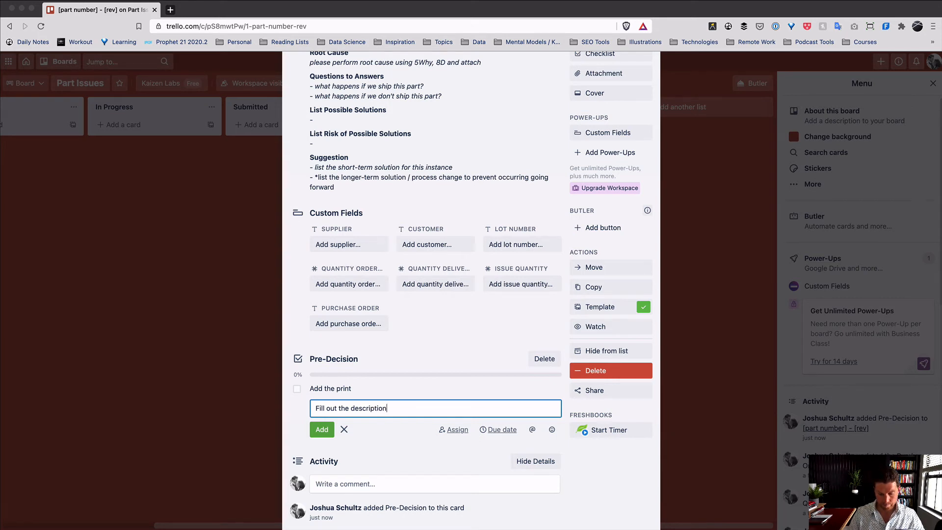
key(Return)
text(R)
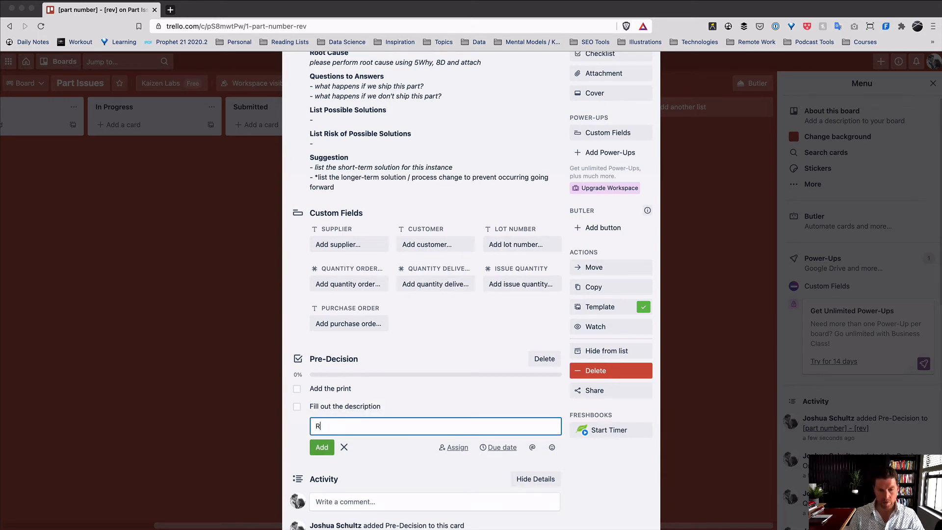
text(oot Cause An)
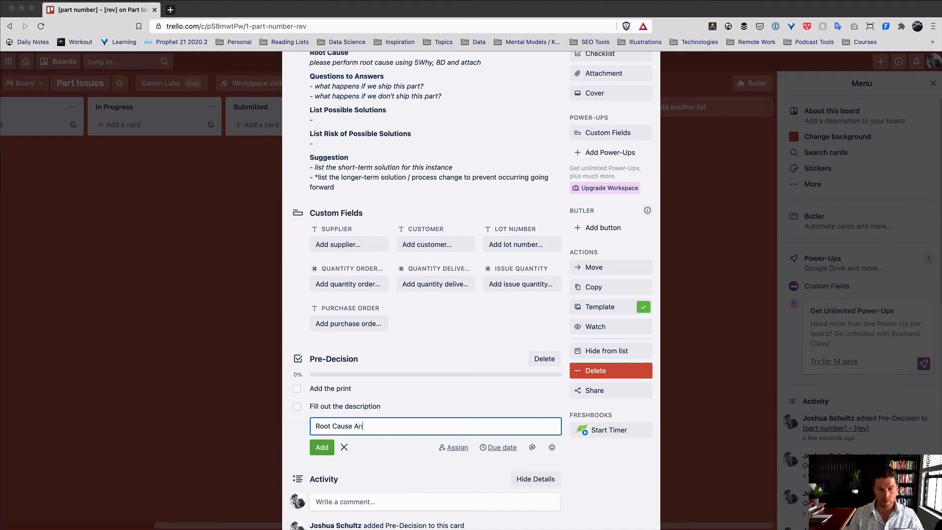
text(alysis)
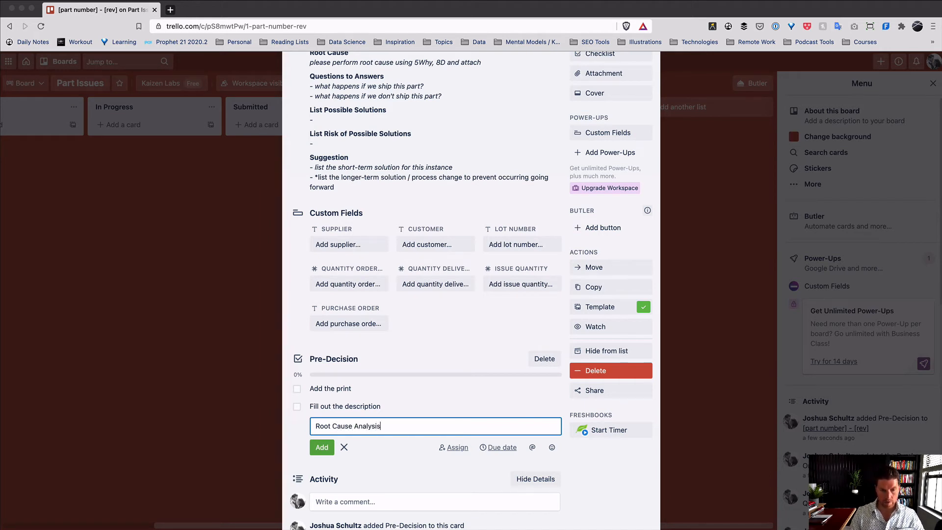
key(Return)
key(Escape)
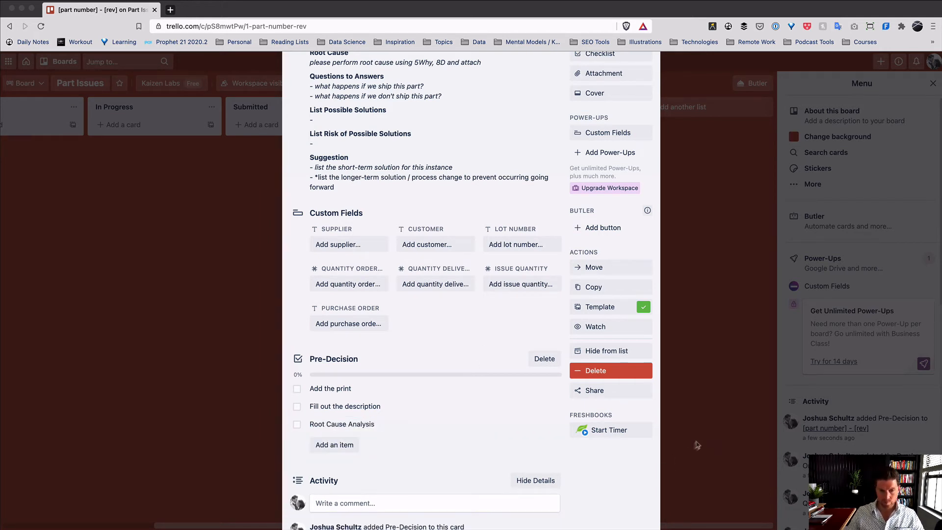
key(alt+space)
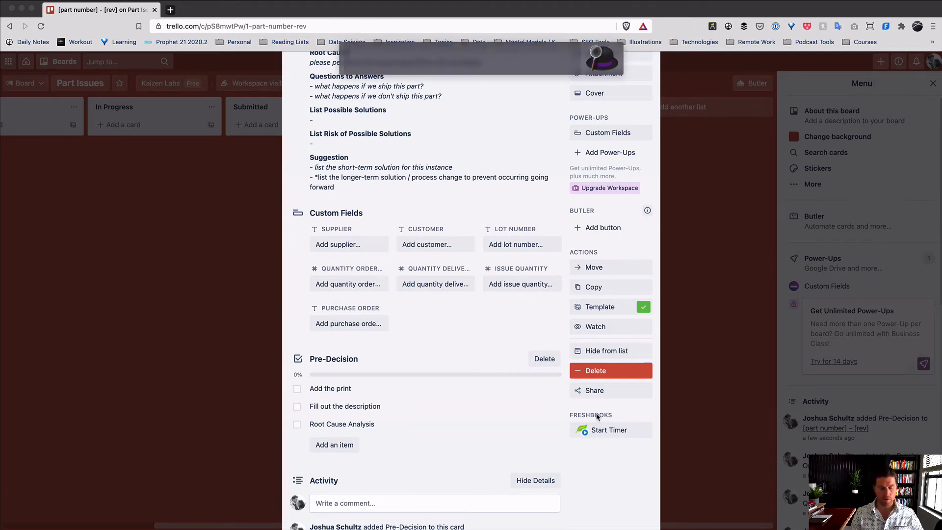
text(p)
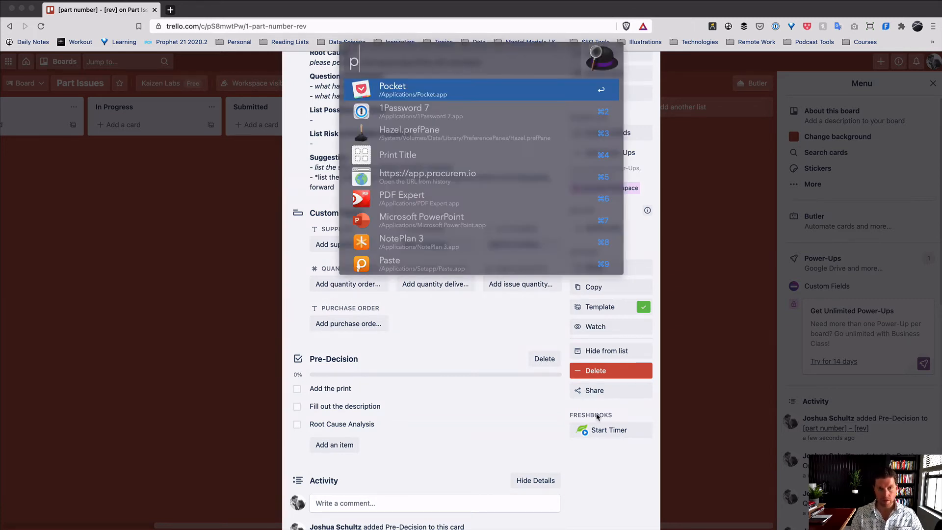
key(BackSpace)
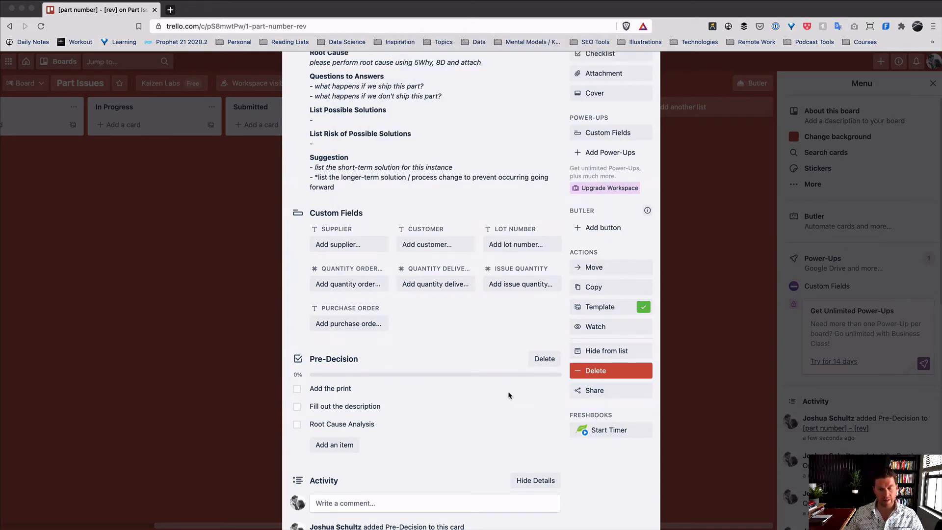
key(super+Tab)
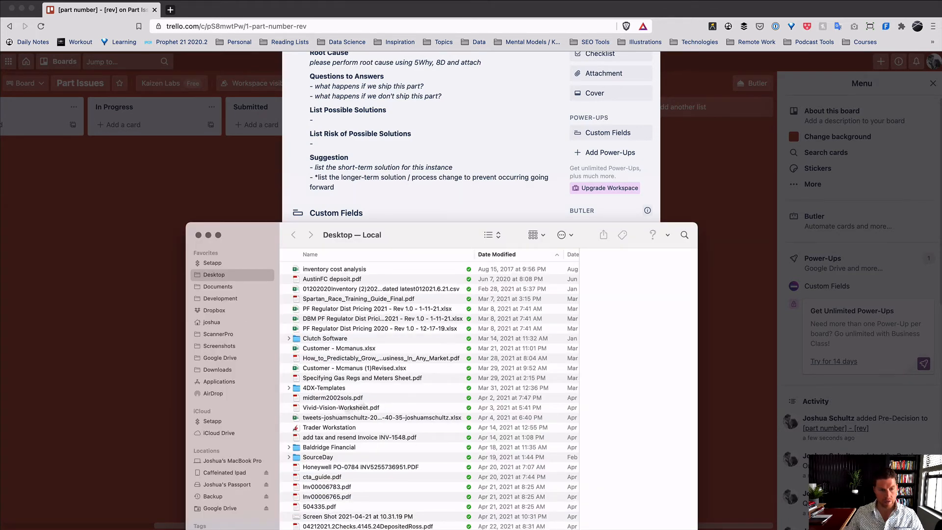
click(313, 278)
key(super+m)
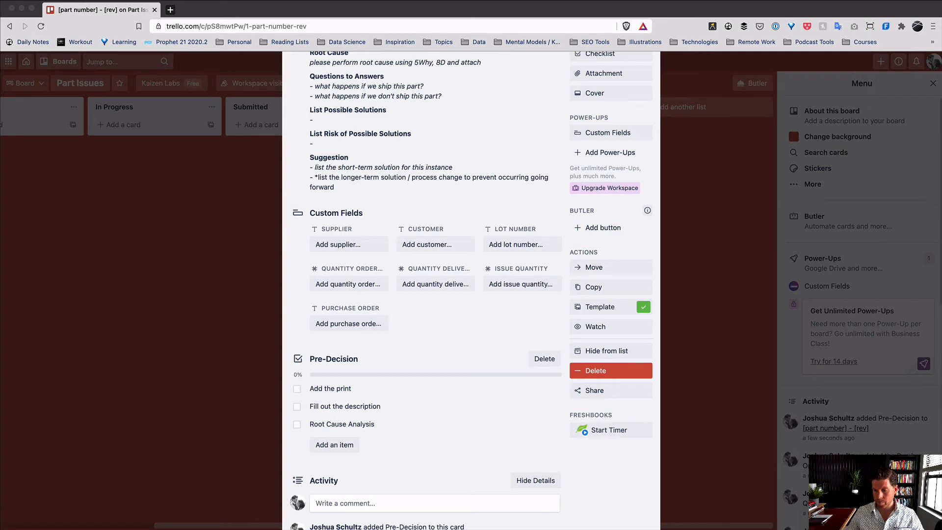
drag(539, 529, 461, 338)
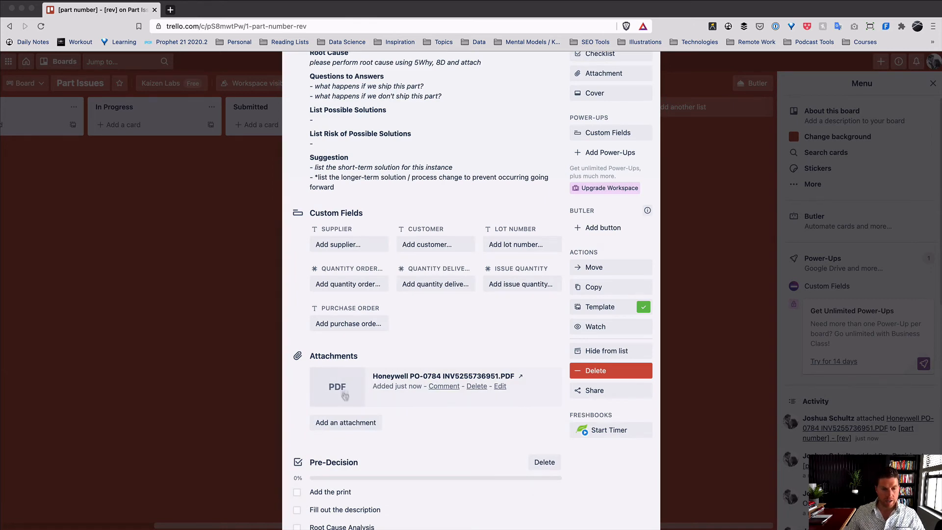
scroll(457, 433, up, 2)
scroll(458, 433, up, 2)
scroll(461, 427, down, 4)
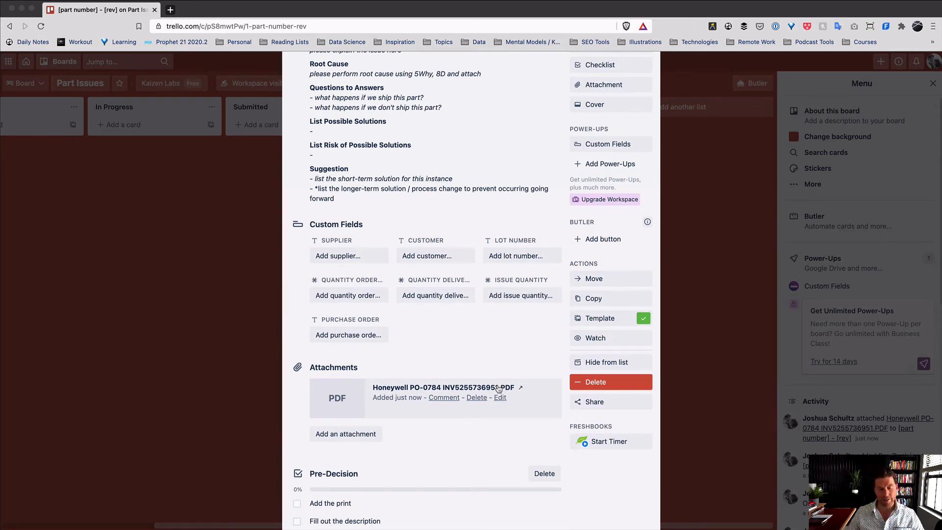
scroll(410, 317, up, 4)
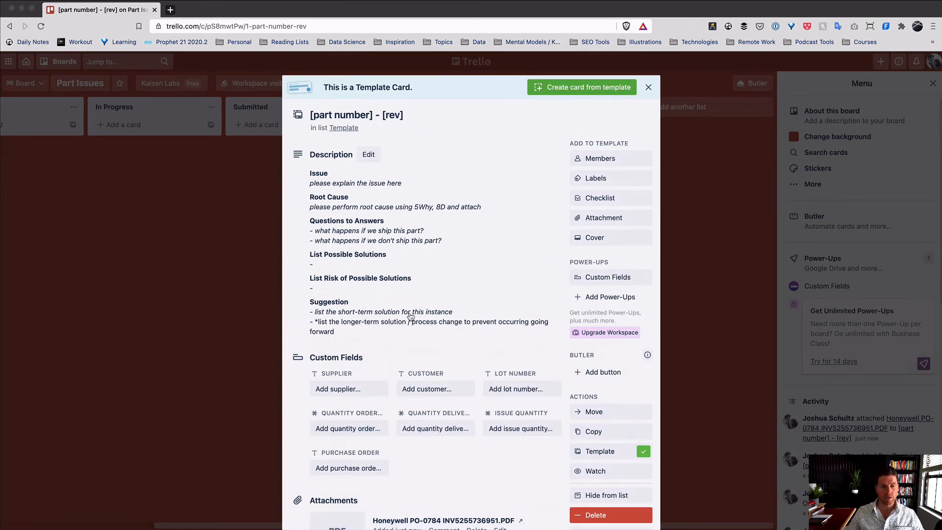
scroll(412, 318, down, 4)
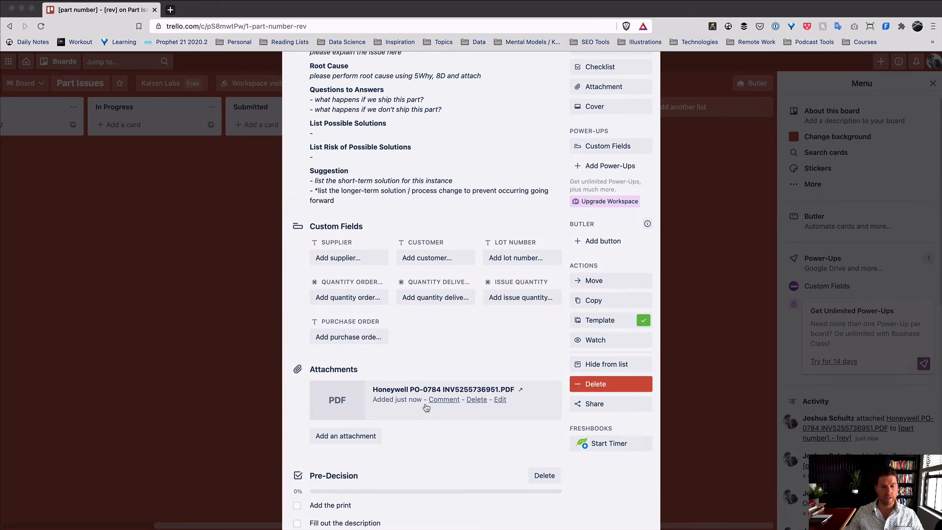
scroll(426, 407, down, 3)
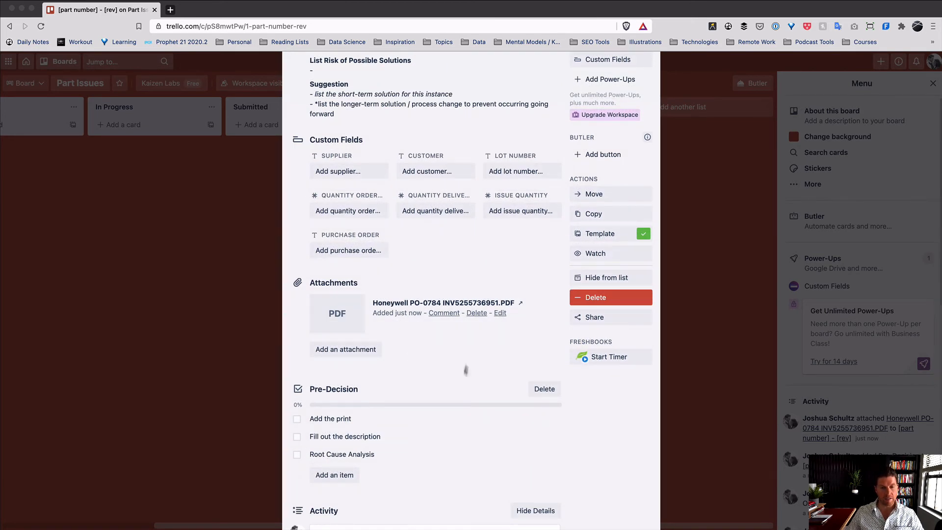
click(509, 313)
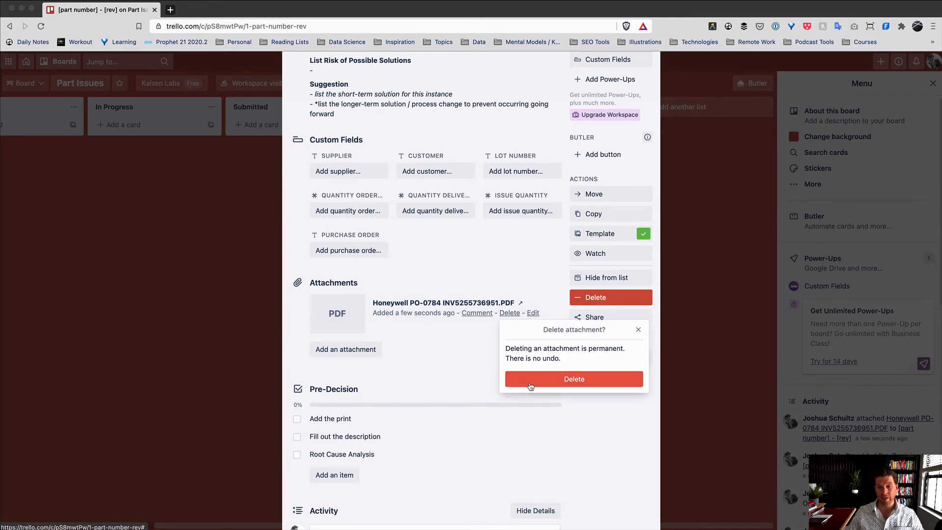
click(530, 380)
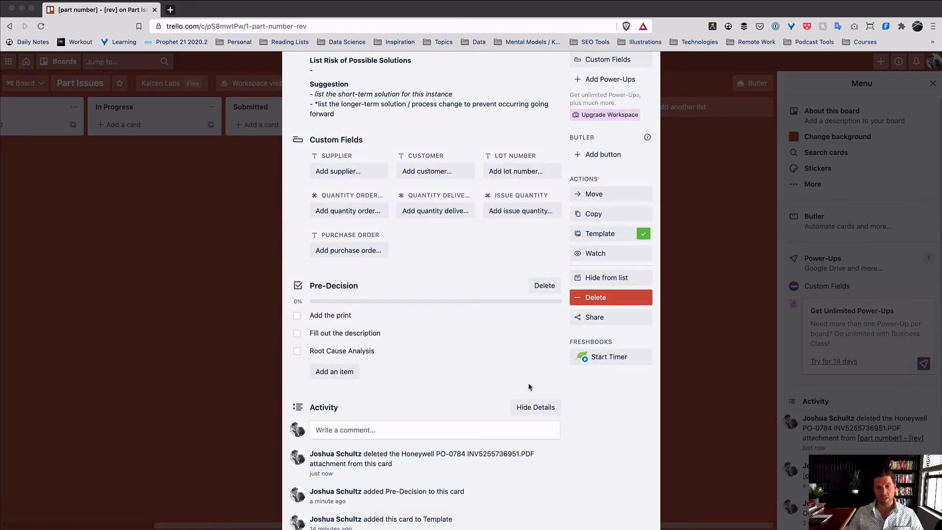
scroll(529, 387, up, 5)
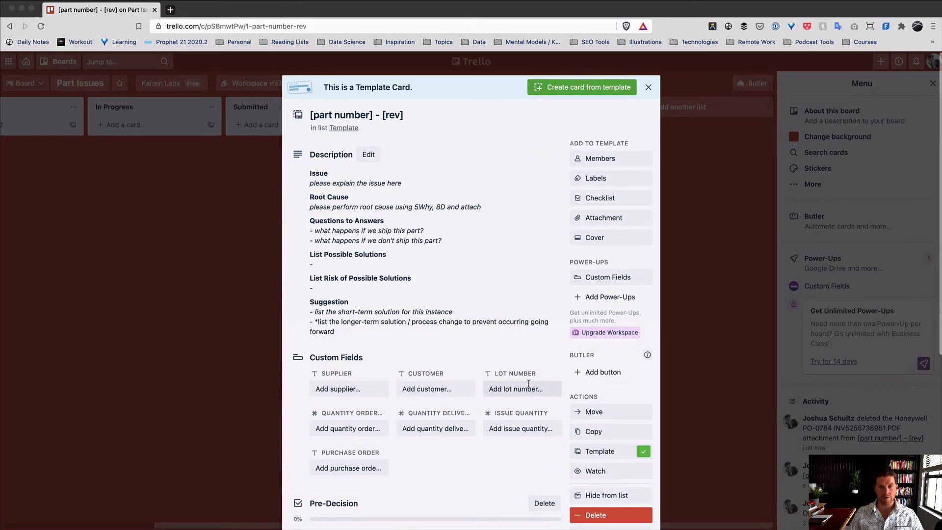
scroll(529, 384, down, 5)
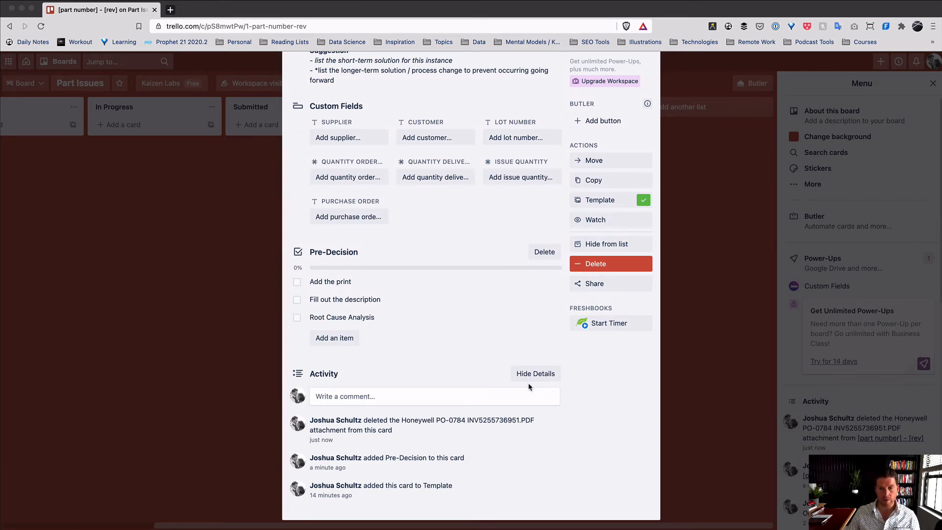
scroll(529, 387, up, 5)
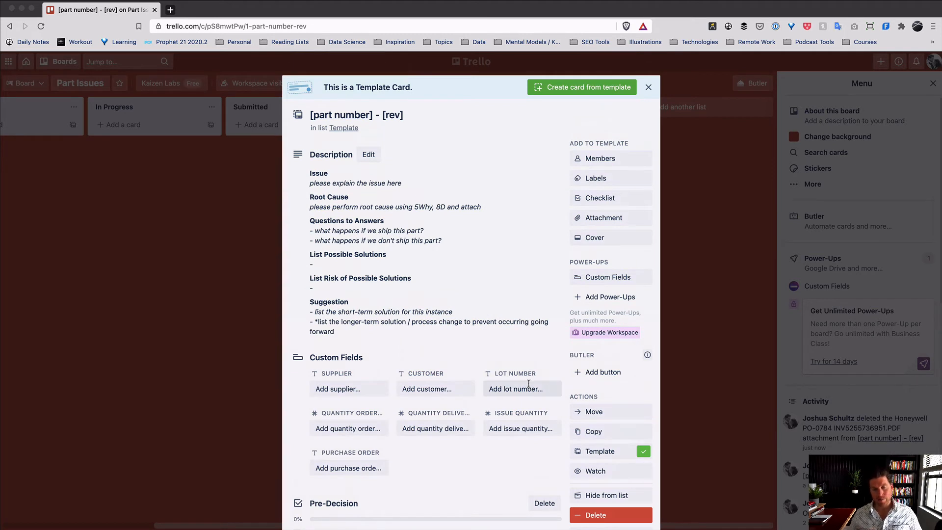
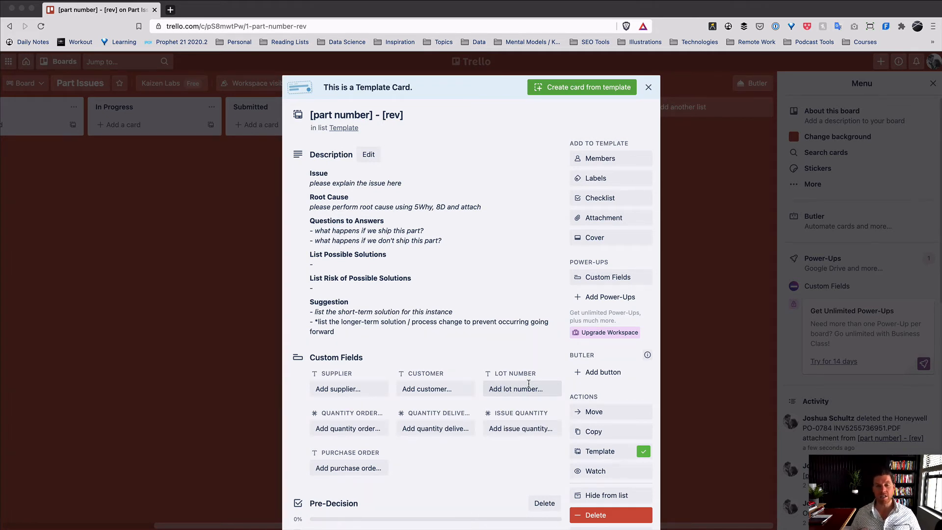
- Create a red Quality Action label and add it to the template card
click(619, 181)
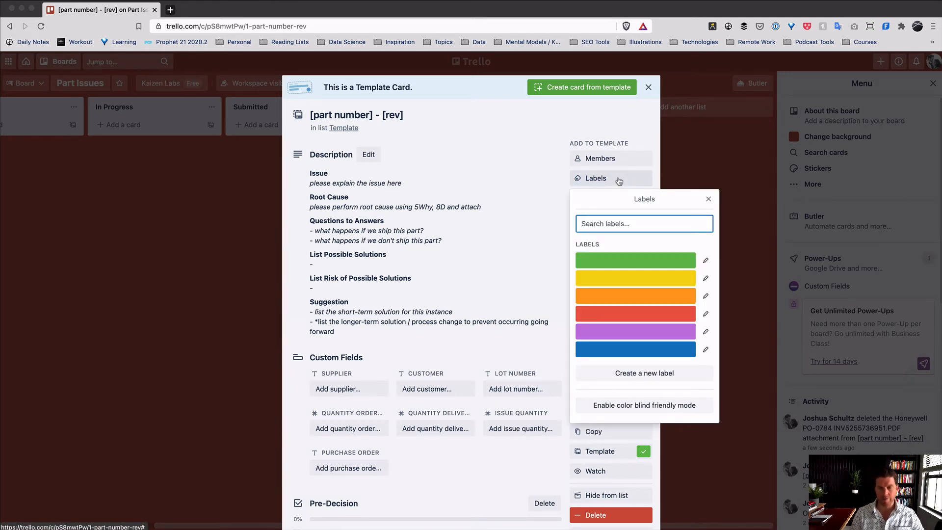
text(Q)
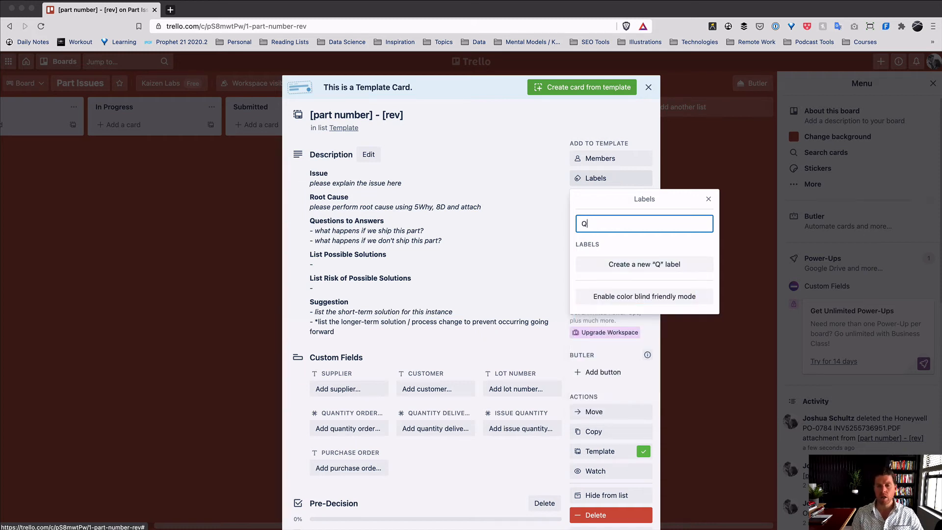
text(ua)
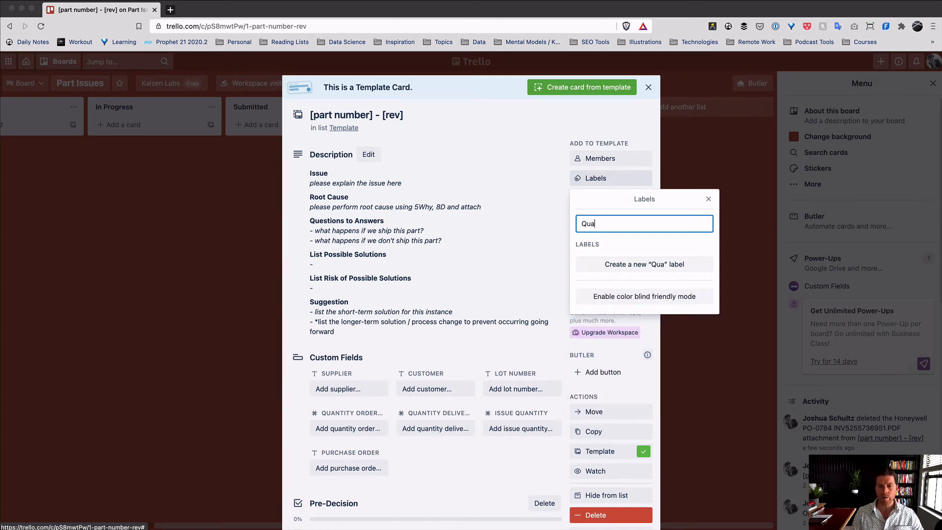
text(lity Action)
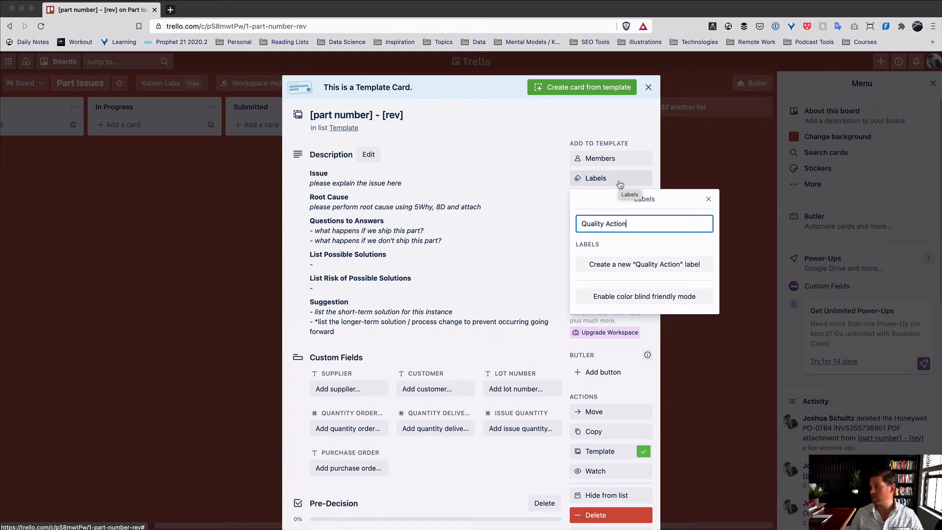
click(620, 263)
click(670, 267)
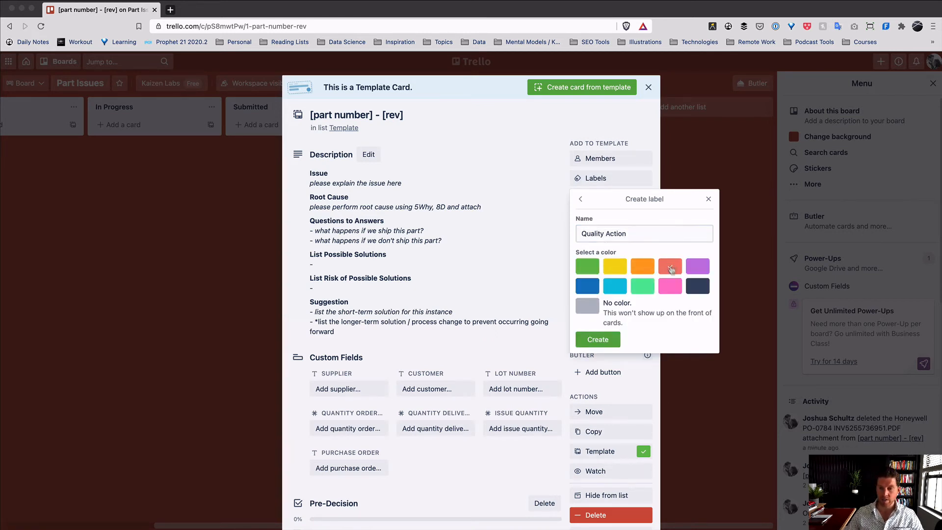
click(598, 338)
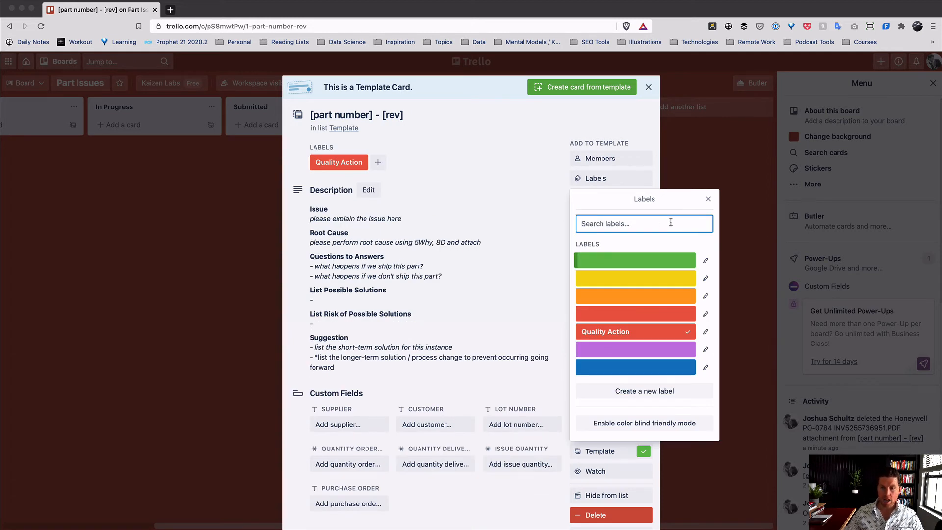
- Create a yellow On Hold label and add it to the card
text(On Hold)
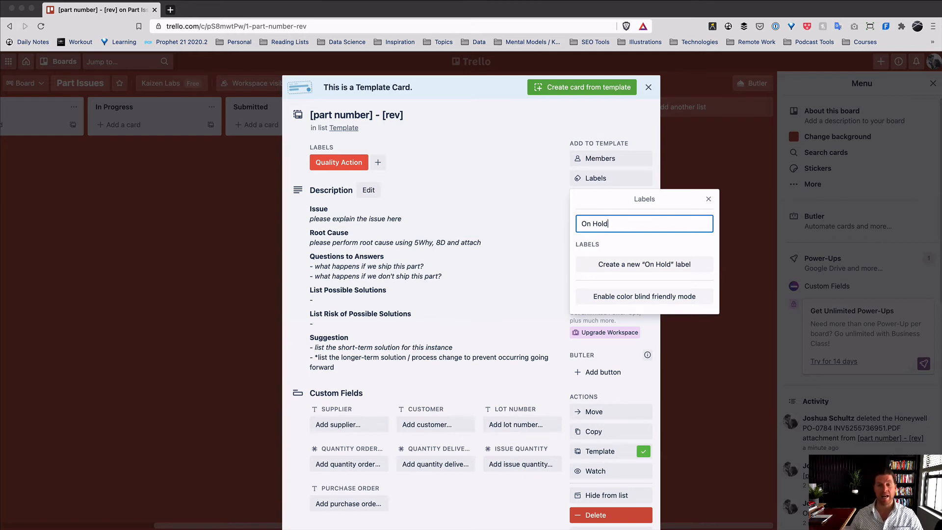
click(657, 263)
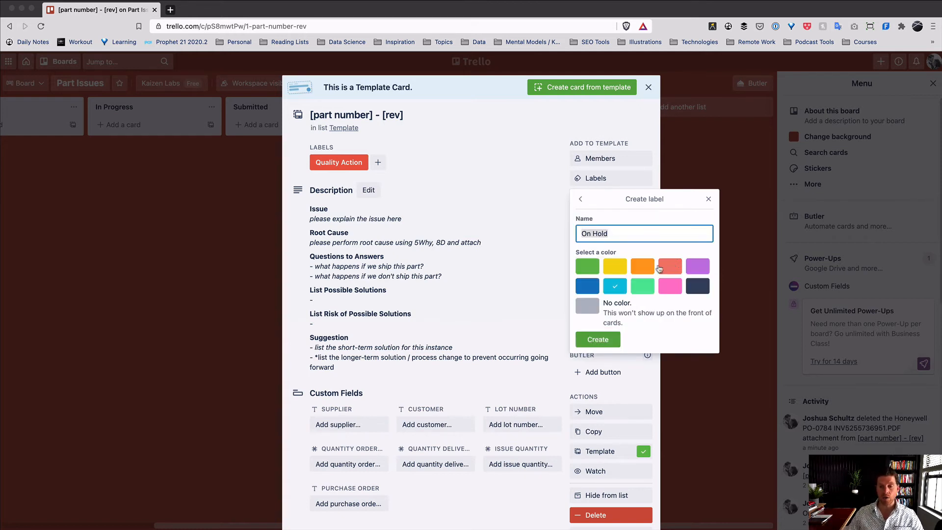
click(615, 266)
click(601, 339)
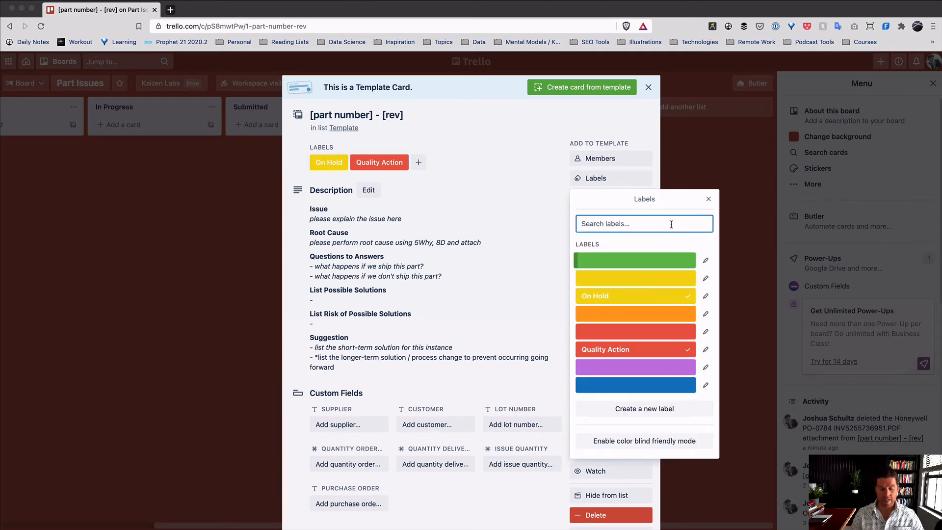
- Create a dark slate Cage label and add it to the card
text(Cage)
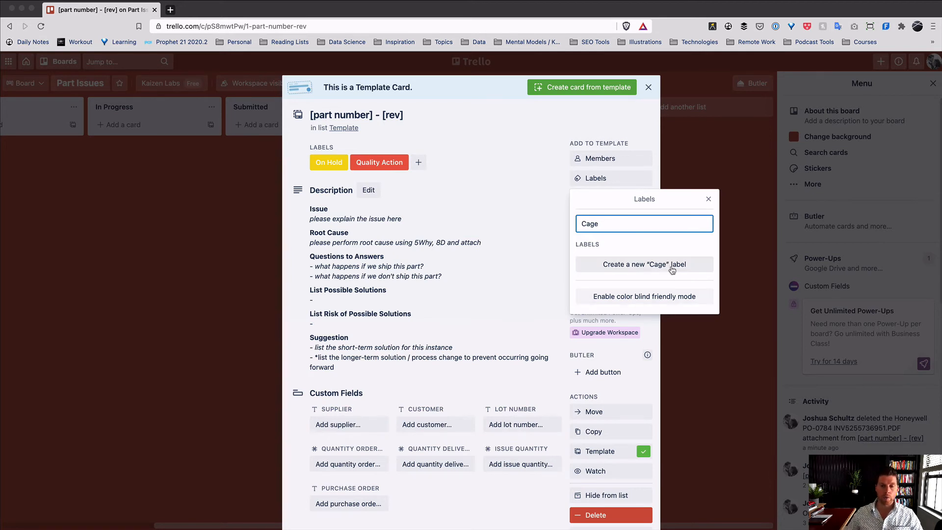
click(686, 265)
click(697, 286)
click(598, 340)
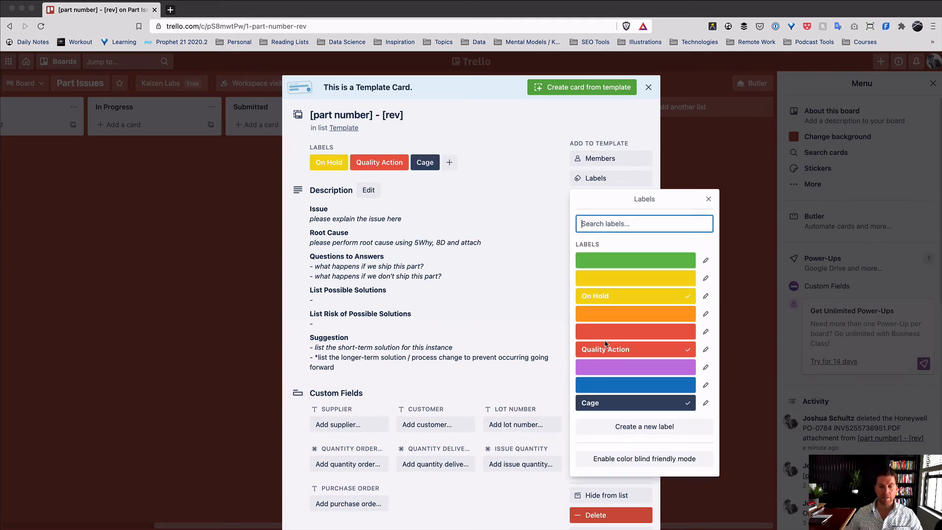
click(514, 148)
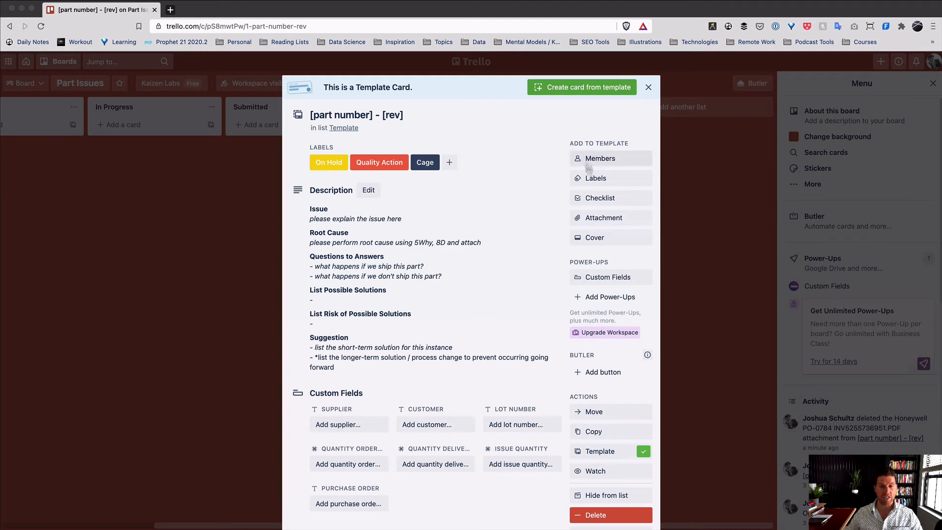
- Create a green Conditional Lot label and add it to the card
click(610, 180)
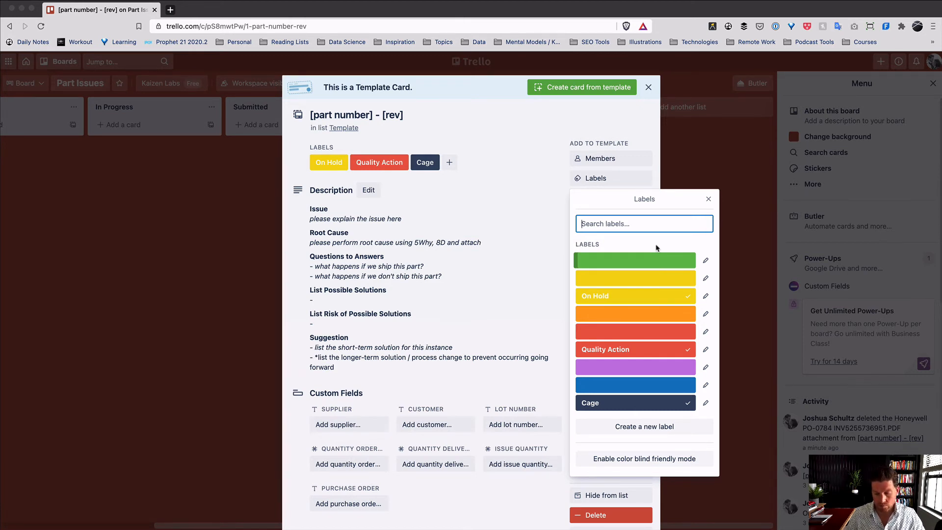
text(C)
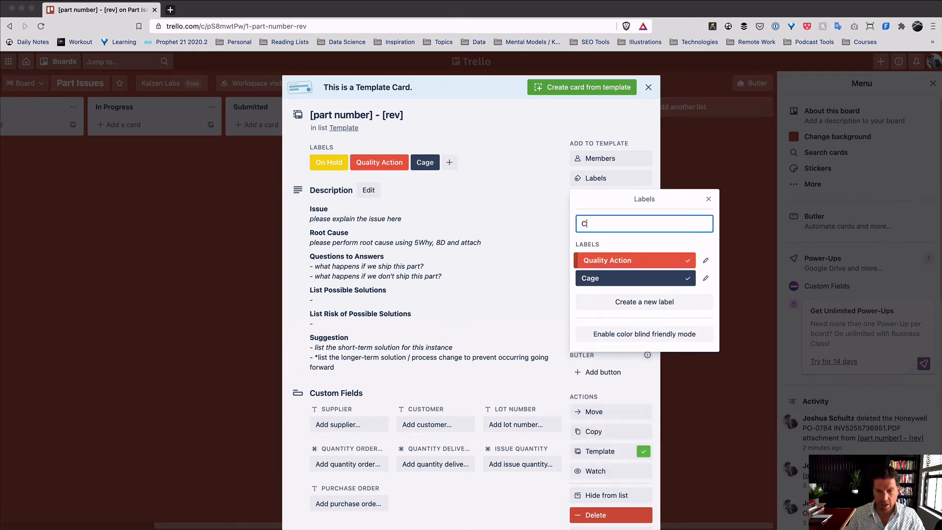
text(onditional)
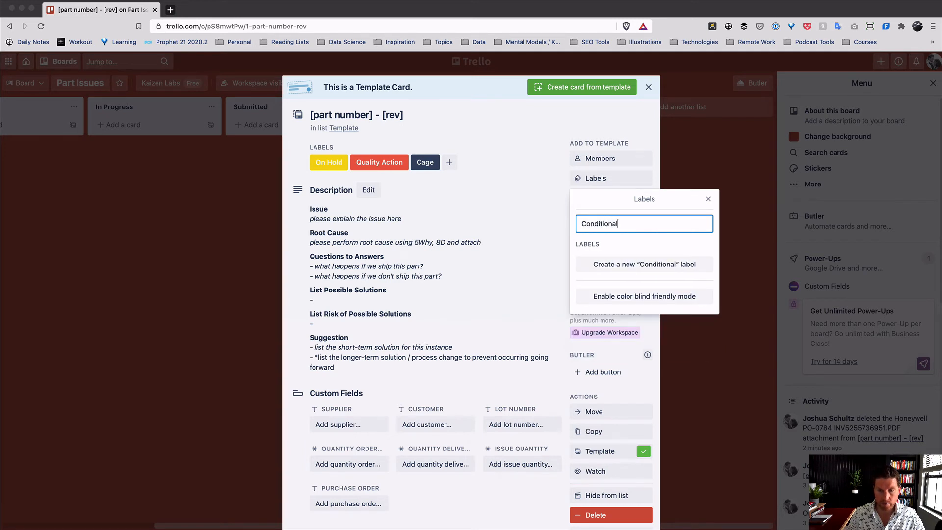
text( Lot)
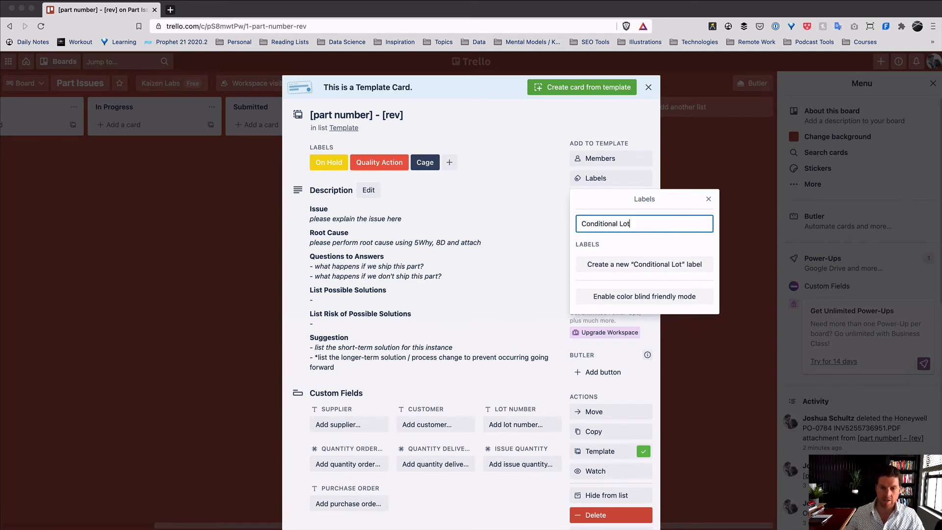
click(630, 265)
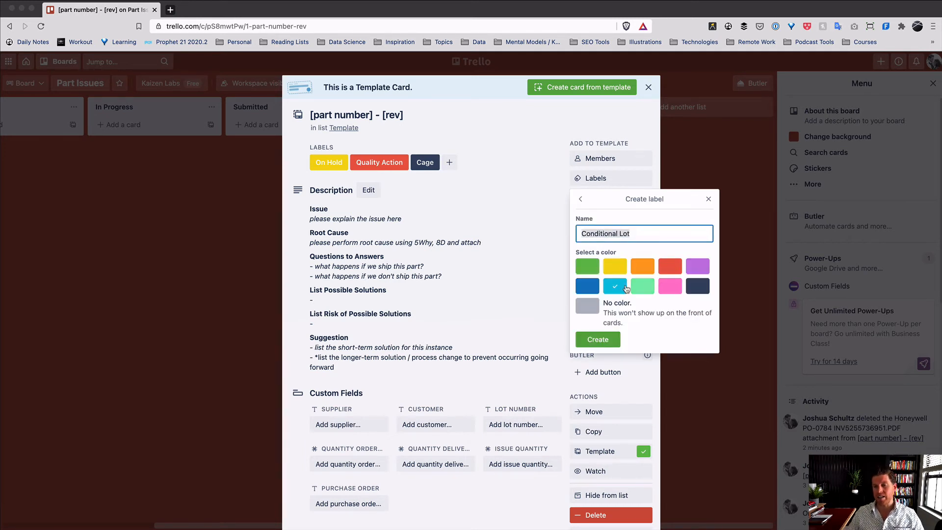
click(587, 266)
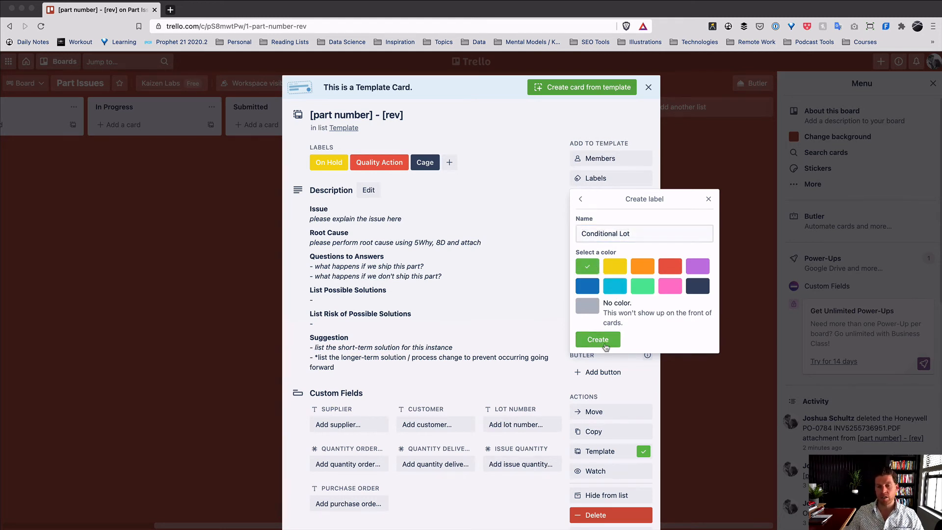
click(598, 339)
click(519, 209)
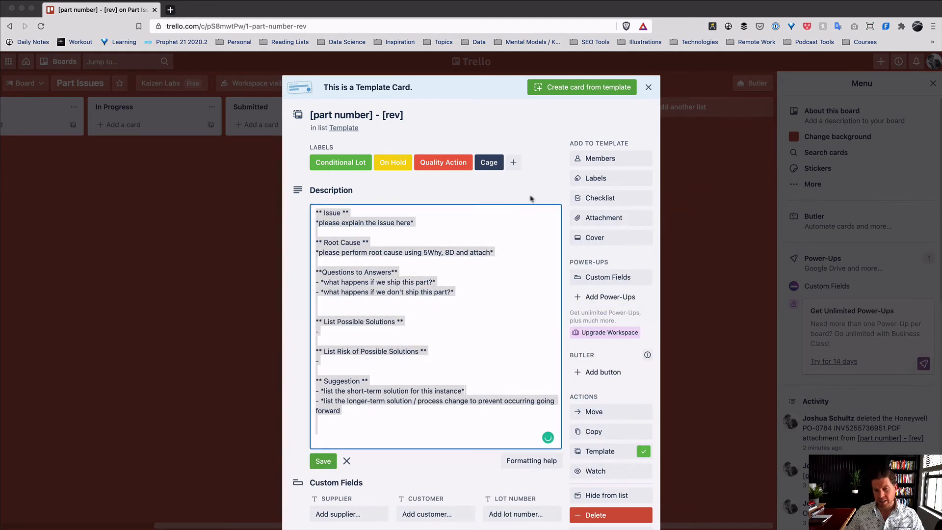
- Leave the template's description unchanged and close the template card
click(517, 139)
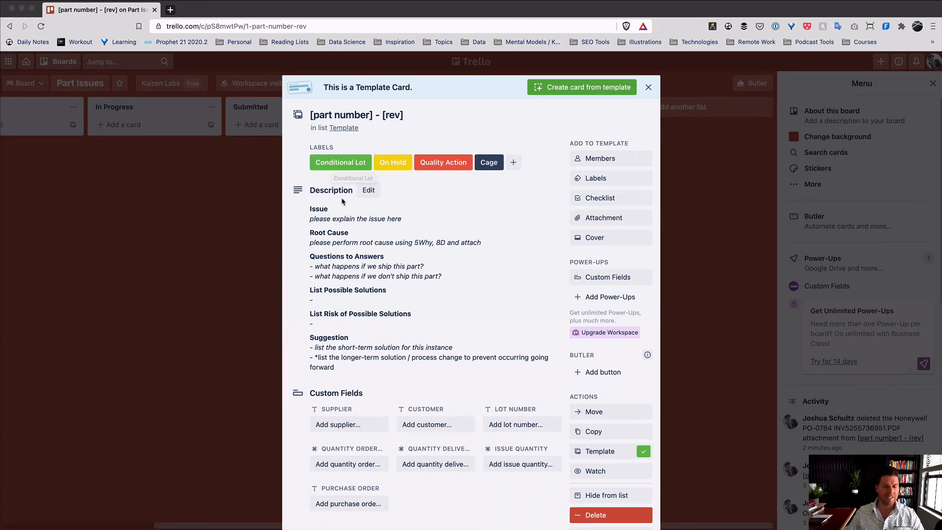
scroll(588, 419, down, 6)
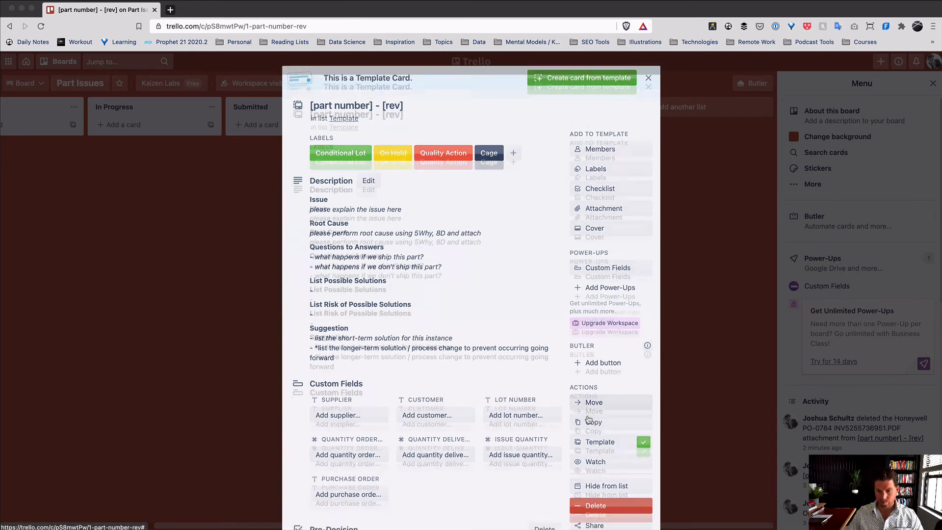
scroll(589, 419, up, 6)
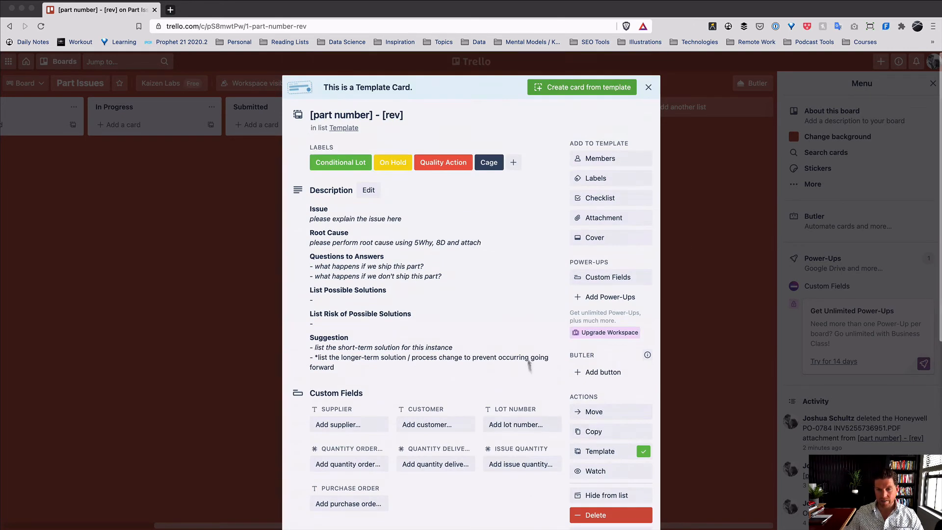
click(698, 326)
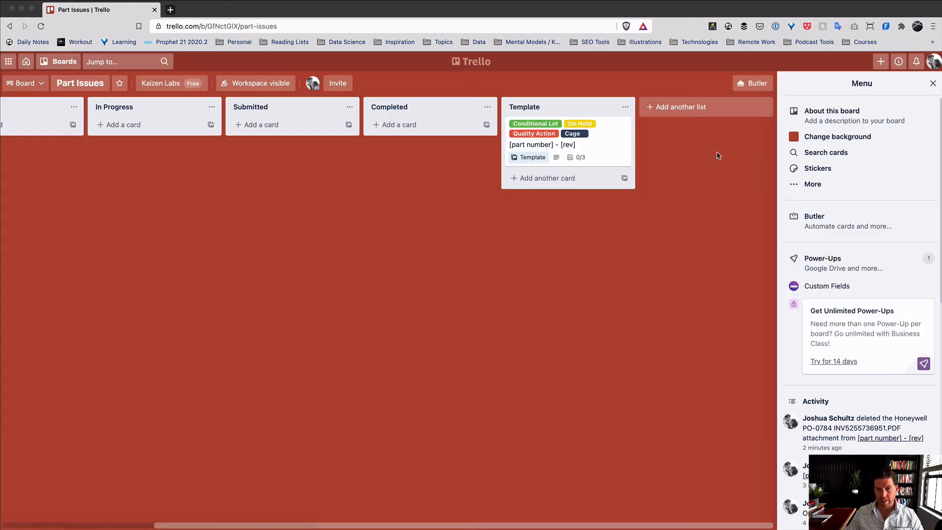
- Remove the Conditional Lot, On Hold, Quality Action and Cage labels from the template card
click(616, 137)
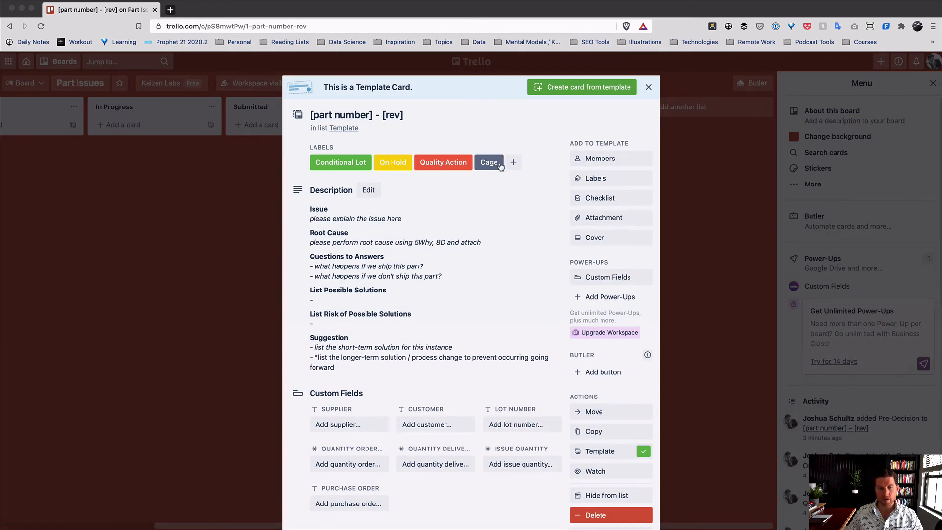
click(499, 167)
click(527, 269)
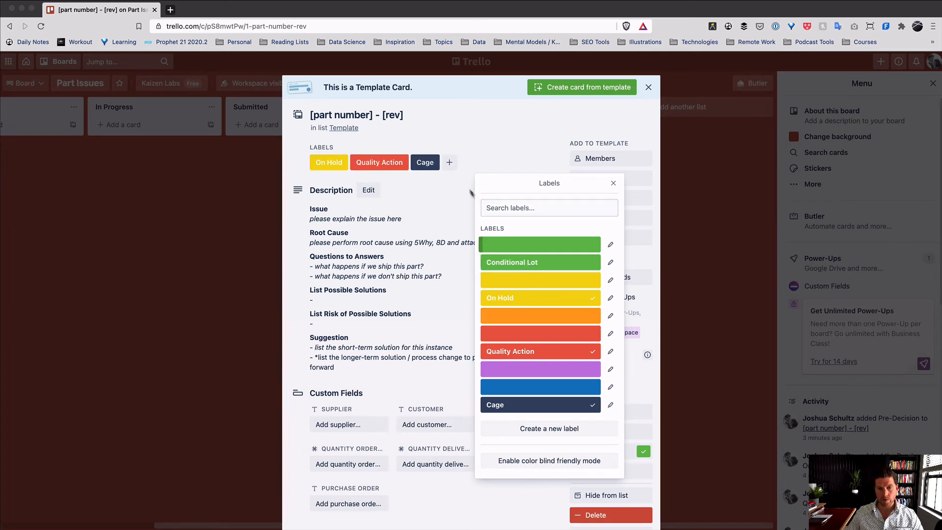
click(529, 300)
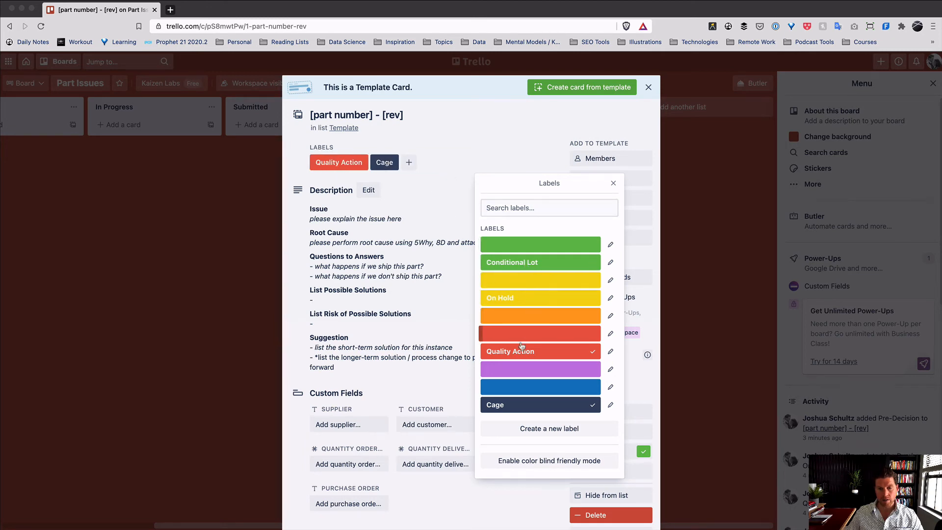
click(528, 351)
click(532, 403)
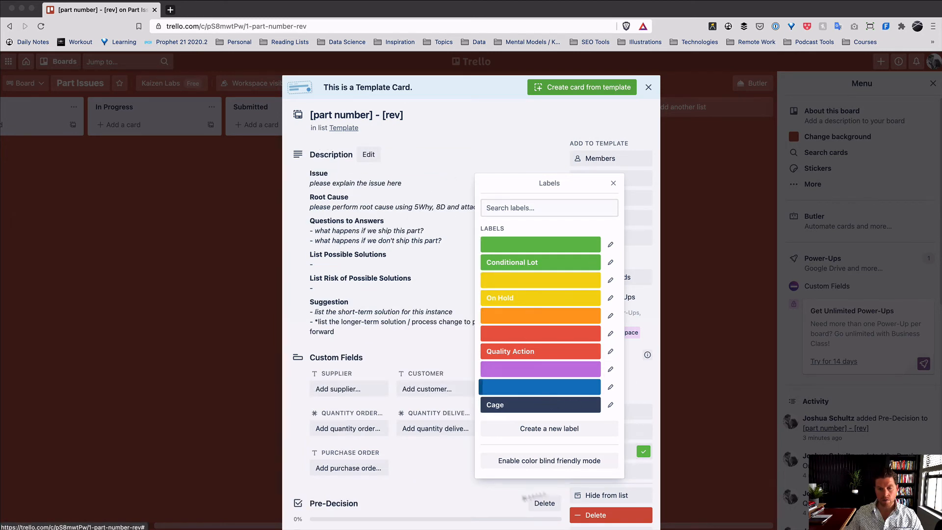
click(496, 163)
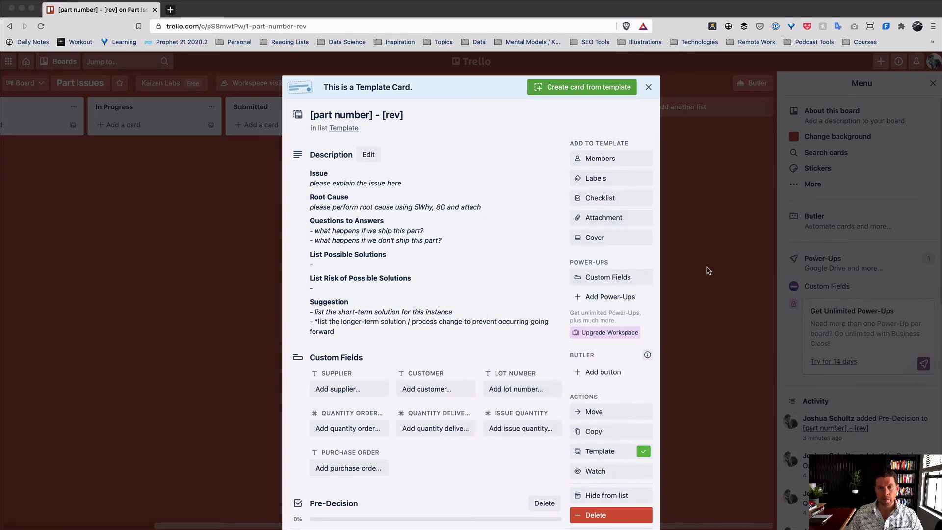
click(673, 341)
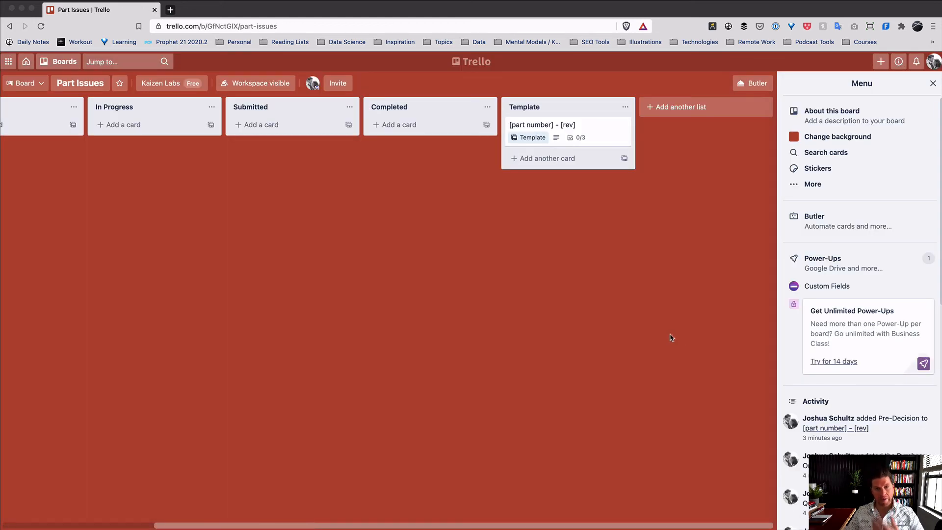
scroll(572, 302, left, 4)
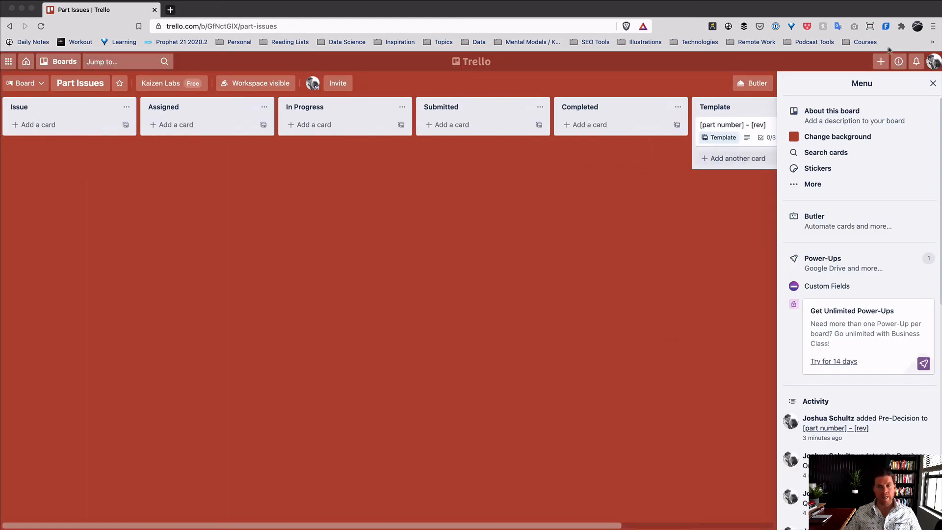
- Create card 458524 03 in the Issue list from the part-number template
click(933, 83)
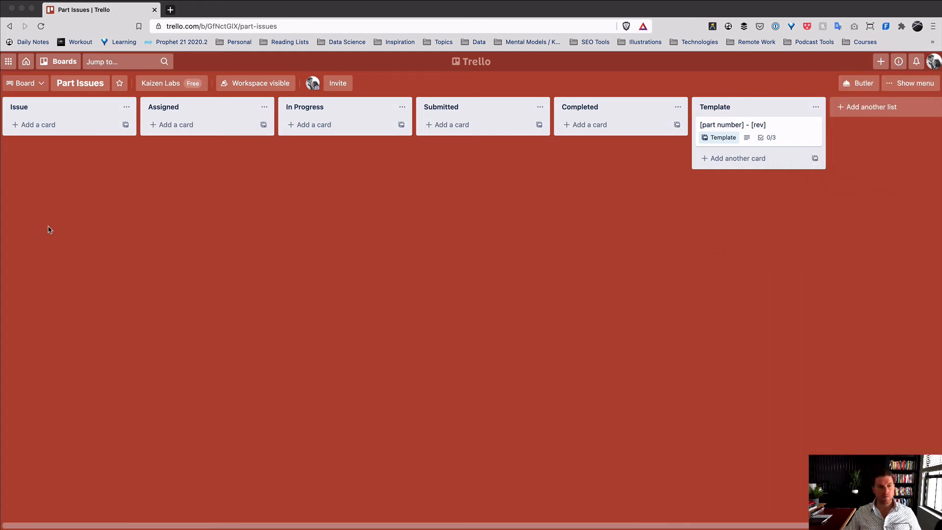
click(126, 125)
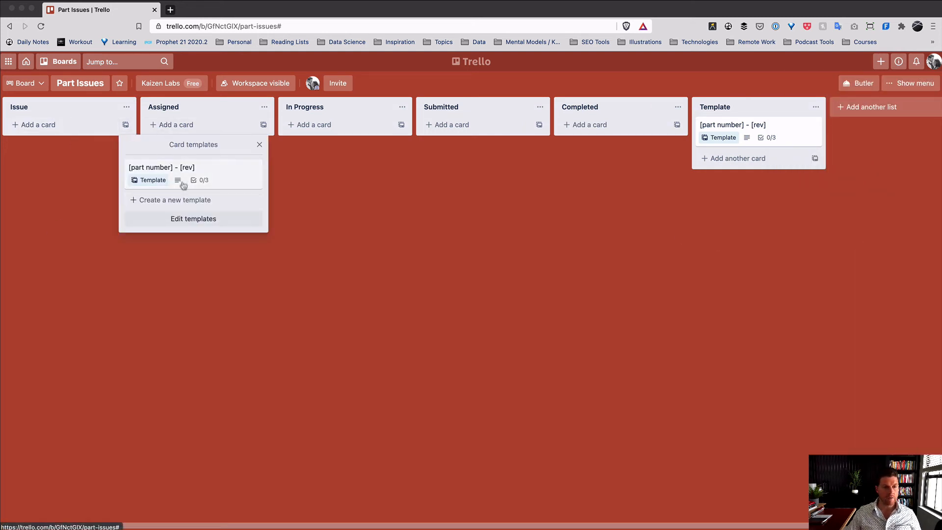
click(183, 185)
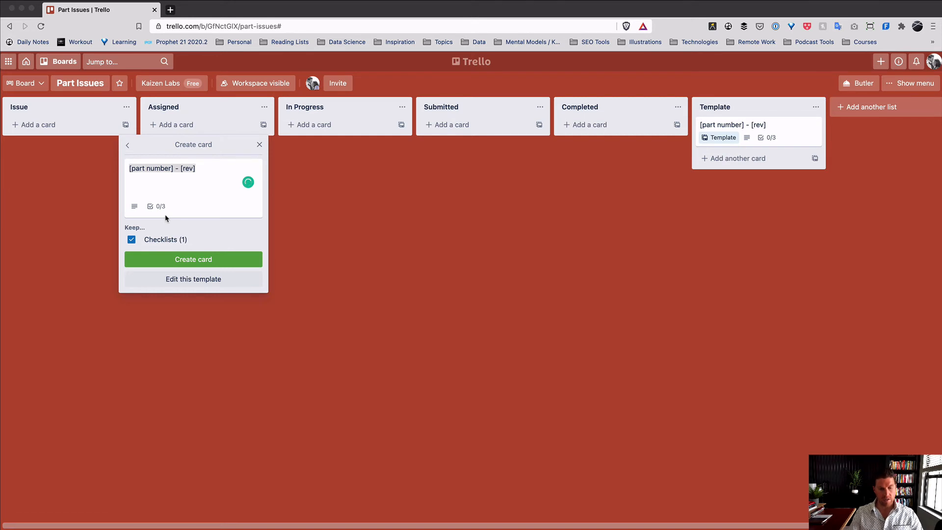
text(458524 03)
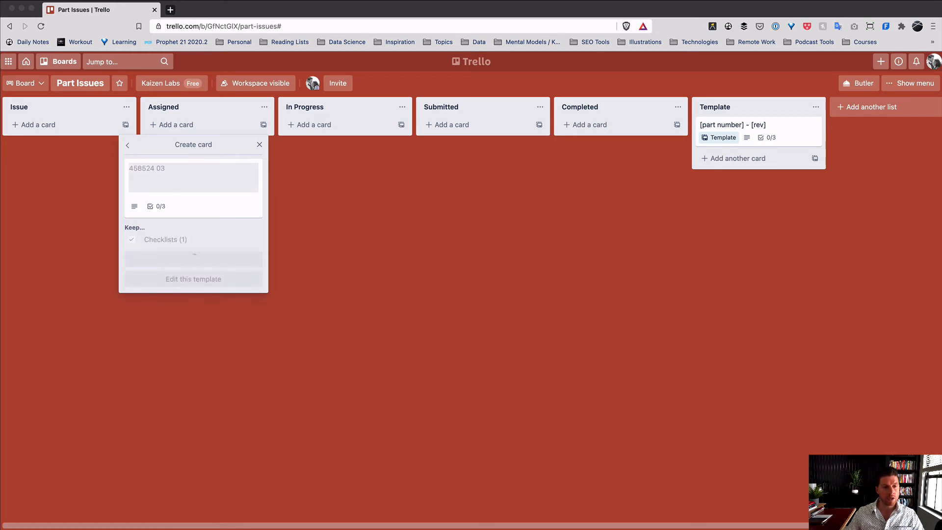
click(91, 133)
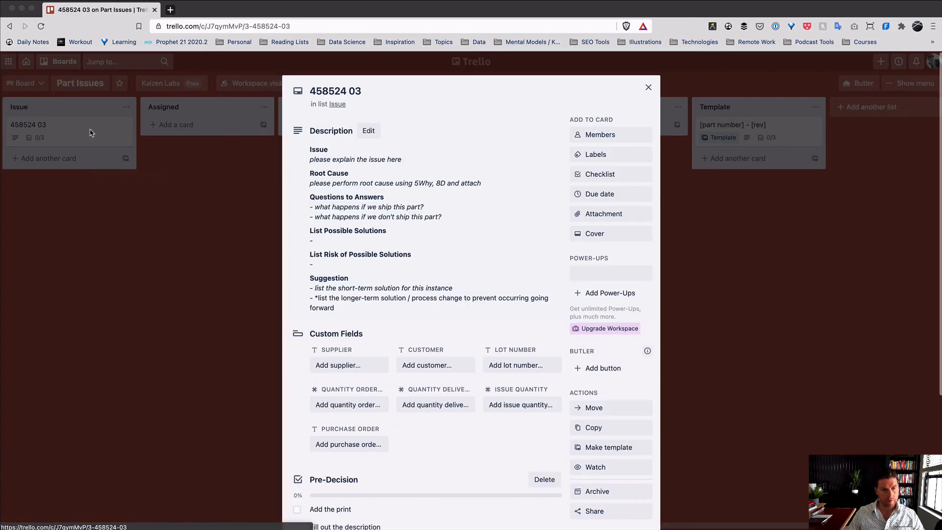
- Set the card's issue line to 'Parts came in 0.02 too short' and save the description
scroll(328, 269, down, 4)
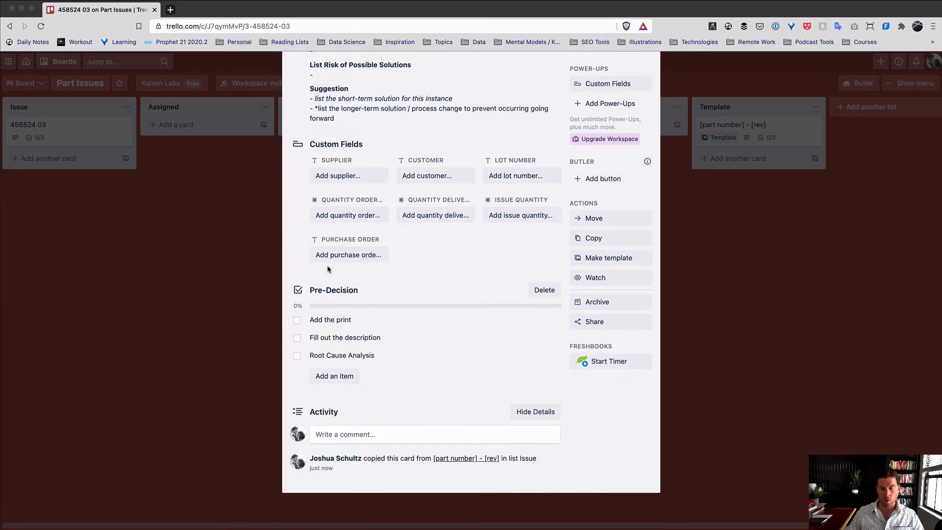
scroll(328, 269, up, 3)
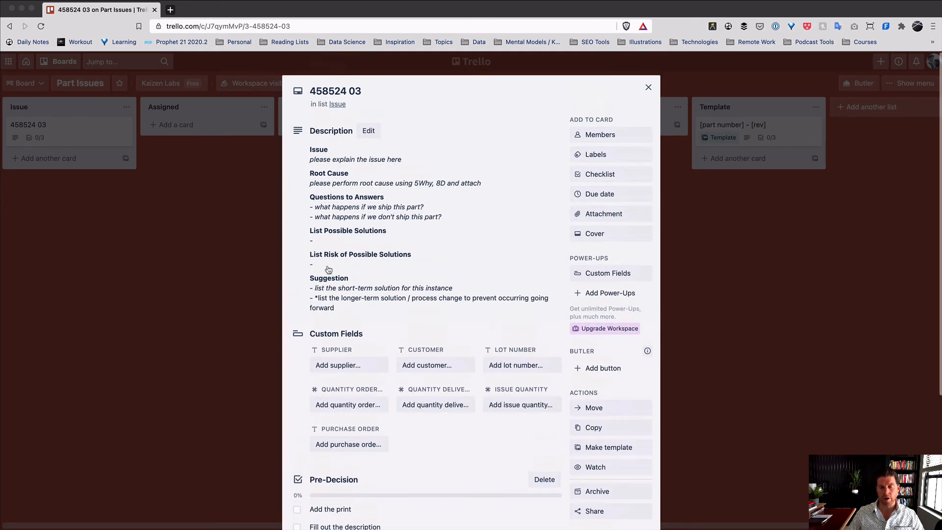
click(374, 133)
drag(413, 163, 316, 165)
text(Parts came in 0.02 too short)
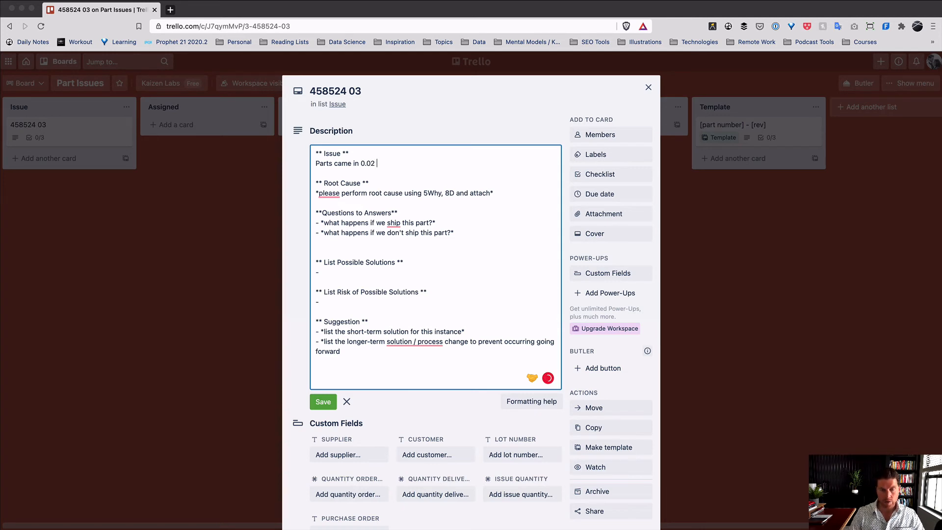
triple_click(366, 192)
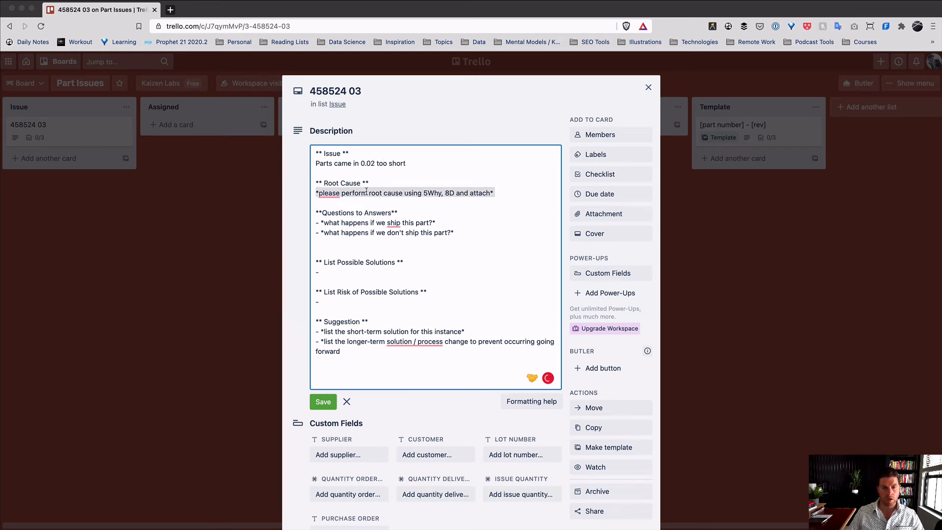
click(404, 243)
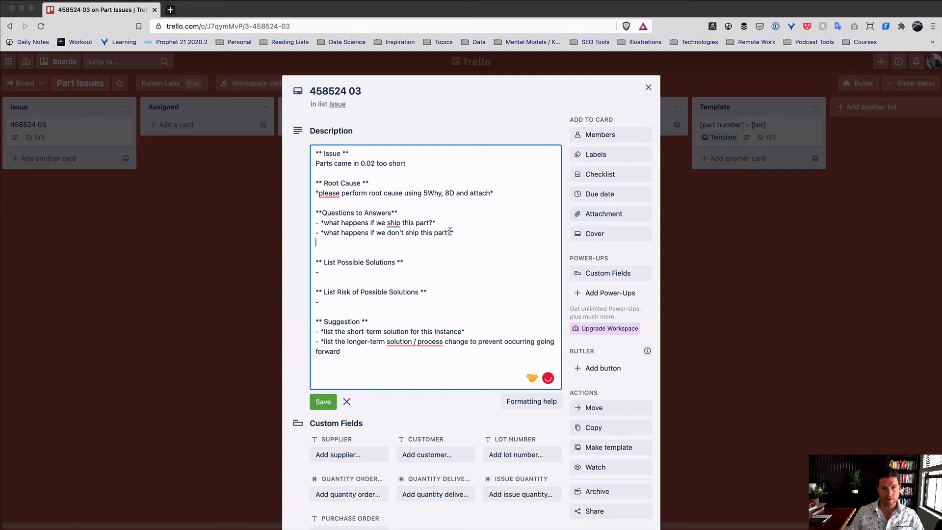
click(323, 401)
- Review the saved description without changes and close card 458524 03
scroll(460, 277, down, 1)
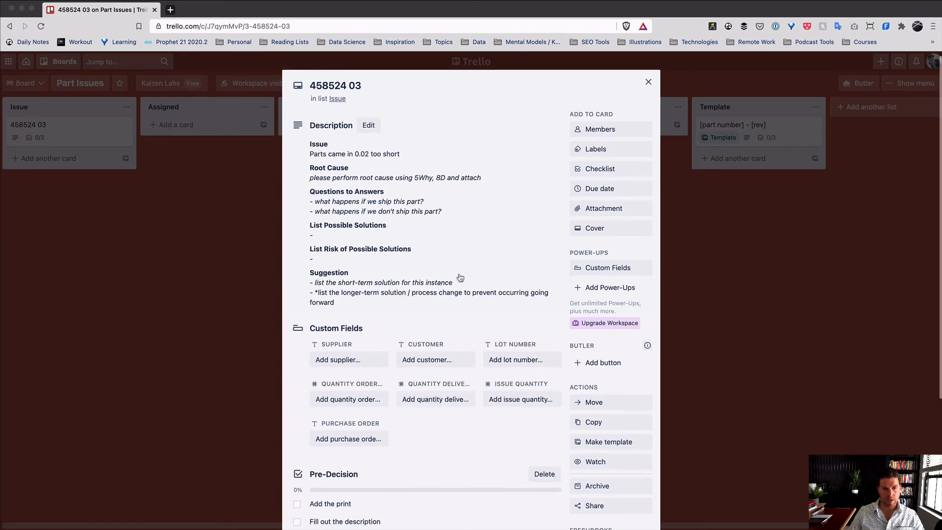
scroll(457, 272, down, 1)
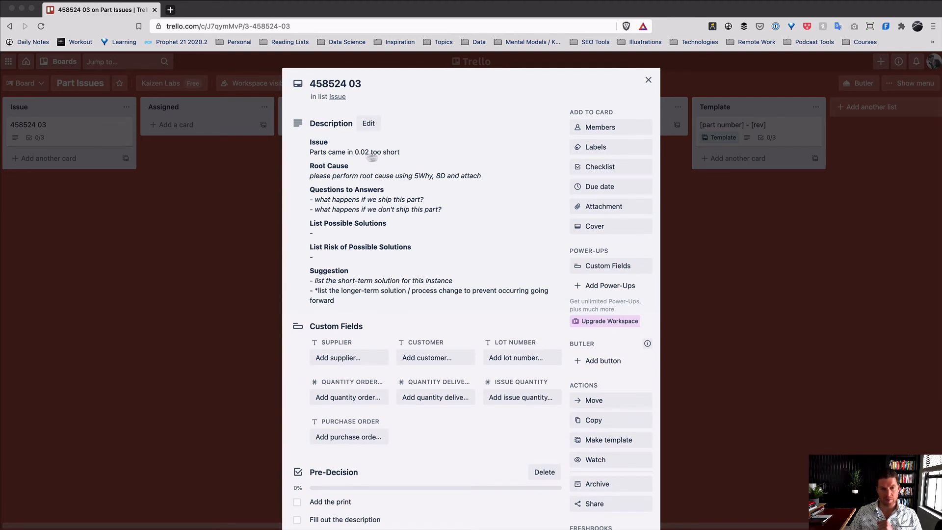
click(401, 200)
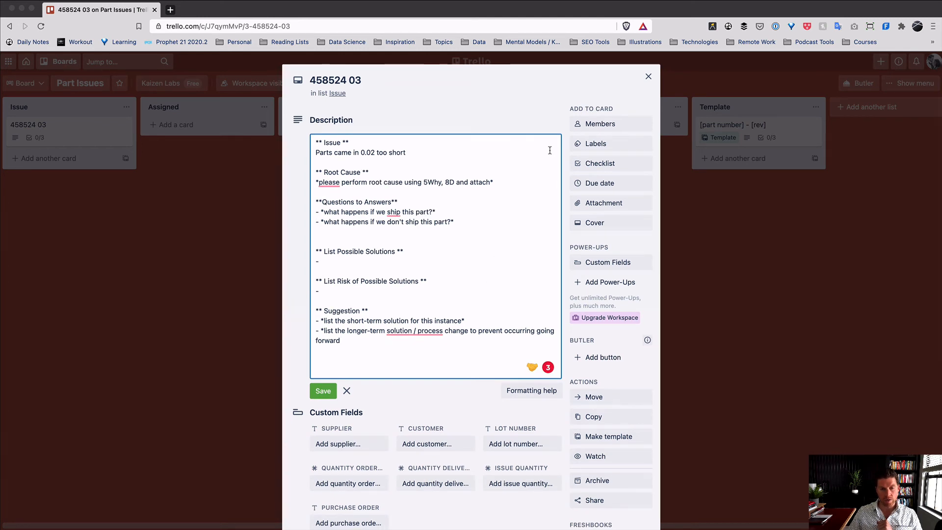
click(347, 391)
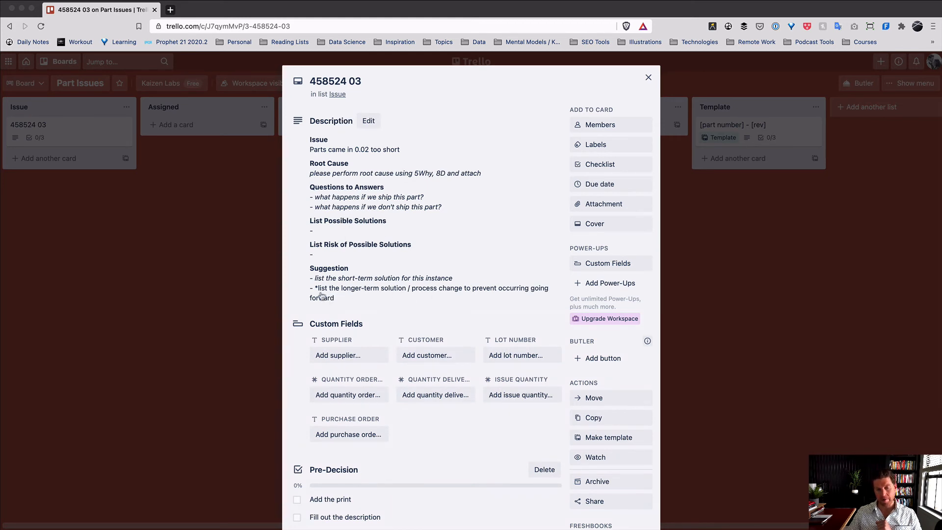
click(809, 215)
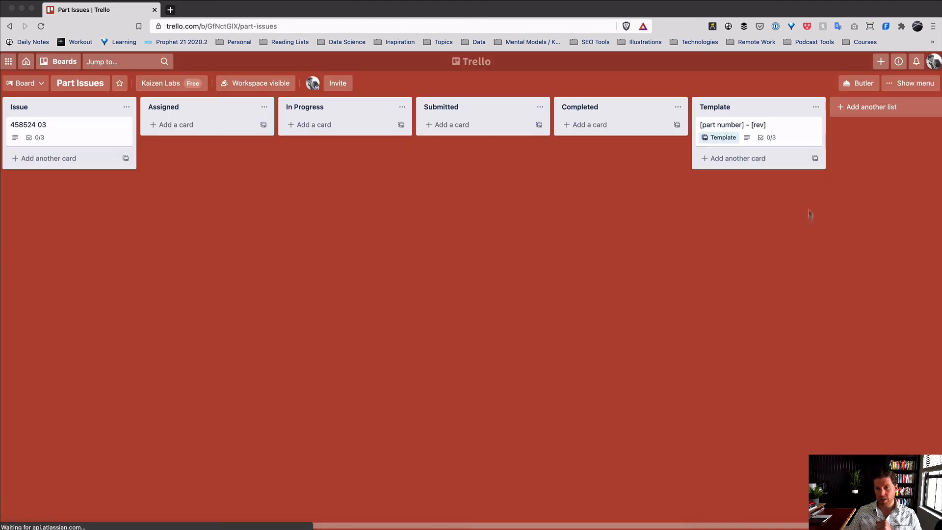
- Append '*' to the part-number template's description and save it
click(800, 123)
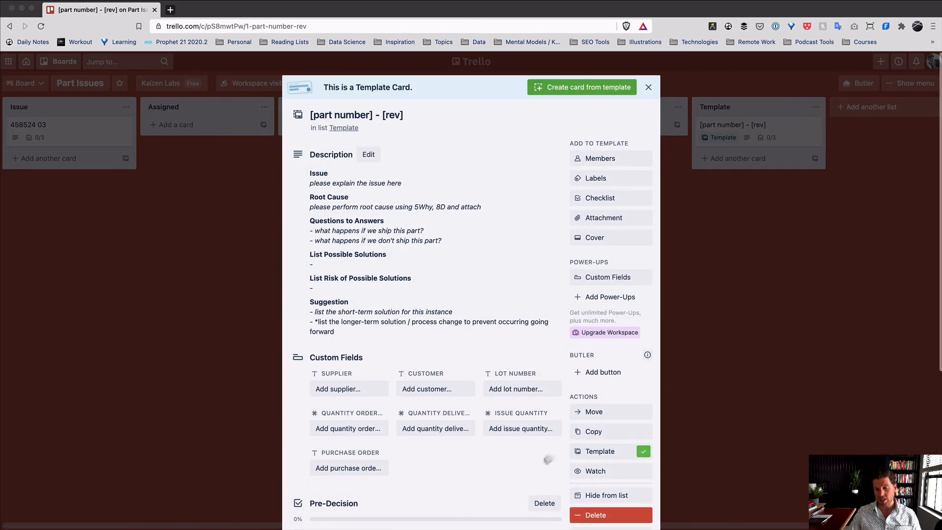
scroll(539, 466, down, 3)
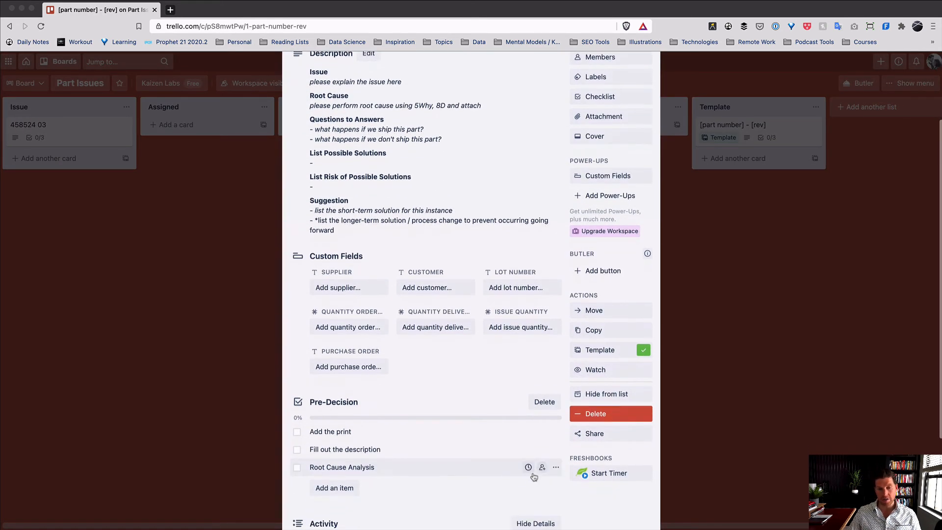
click(369, 191)
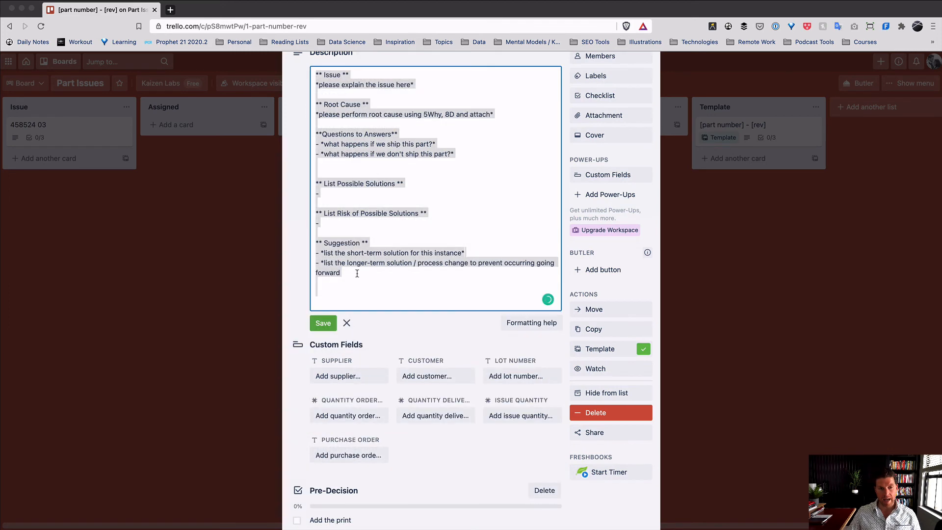
click(357, 273)
text(*)
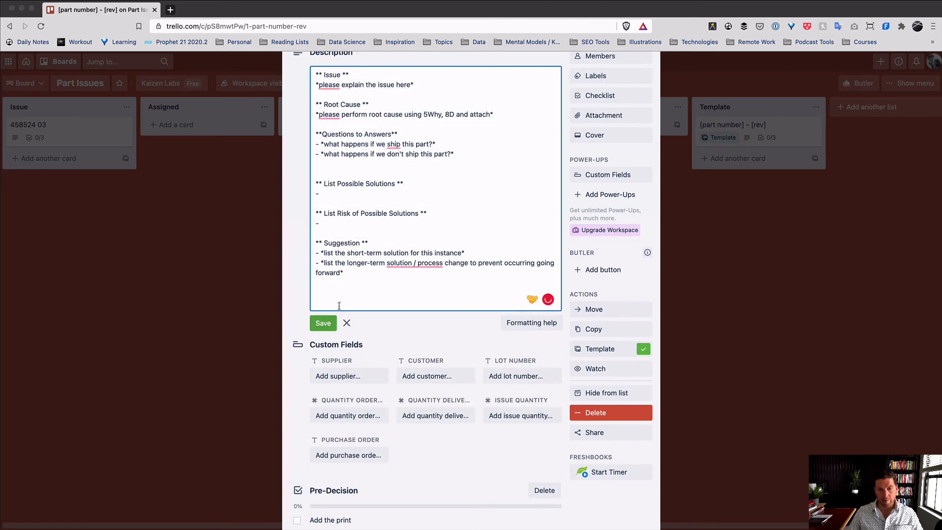
click(323, 323)
click(61, 184)
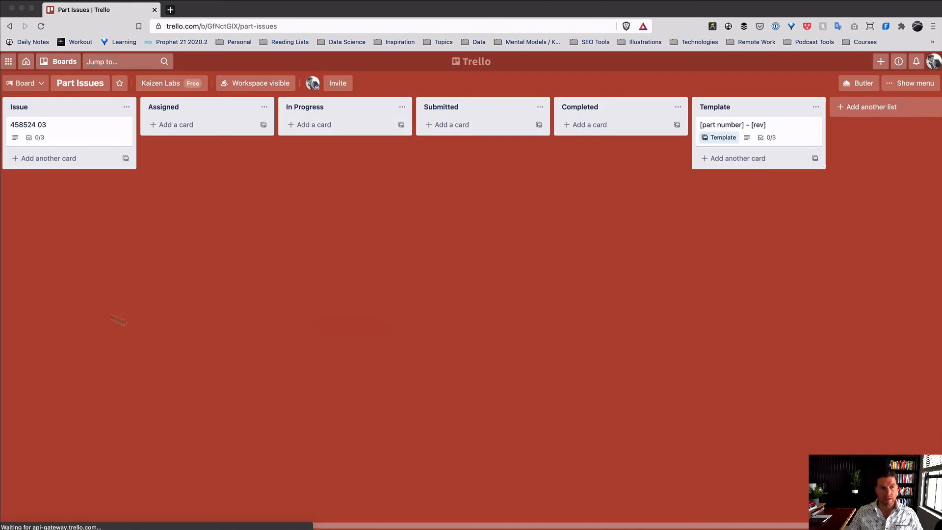
- Create another card from the part-number template in the Issue list and inspect it
click(125, 159)
click(211, 206)
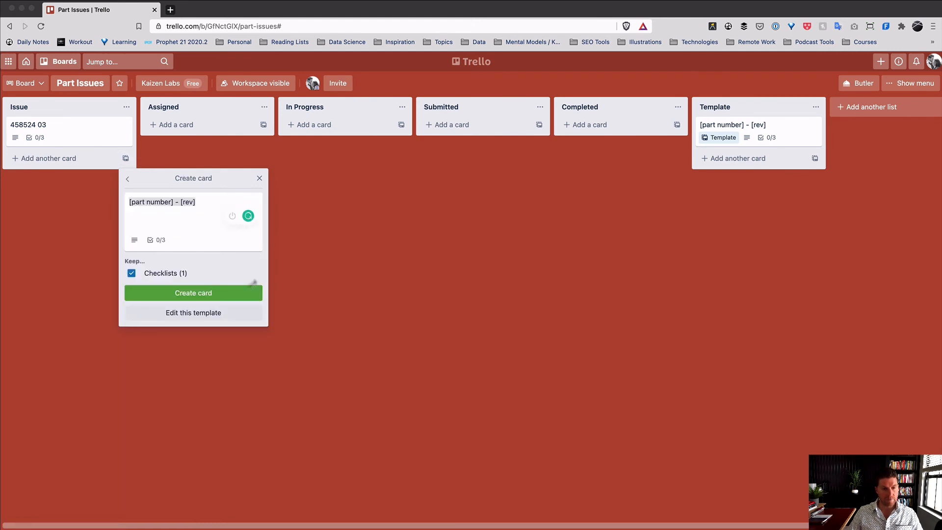
click(251, 290)
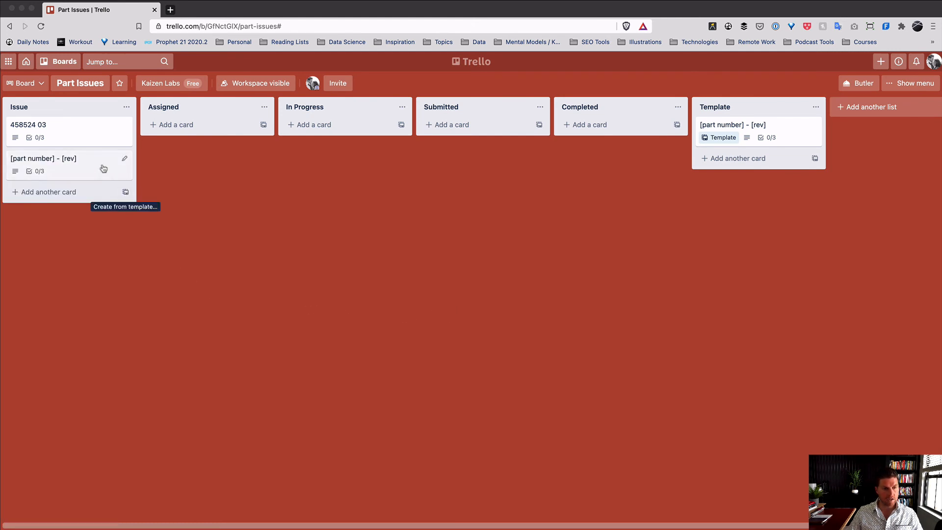
click(103, 169)
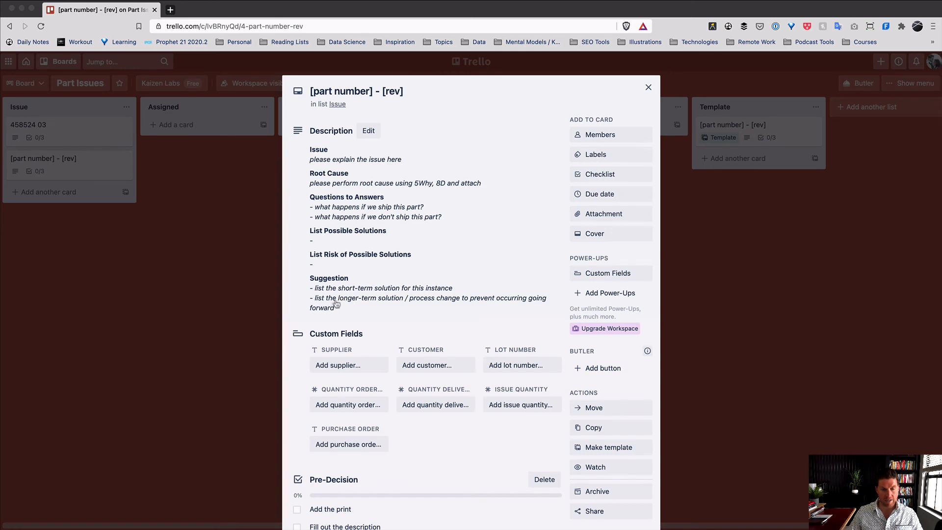
click(697, 283)
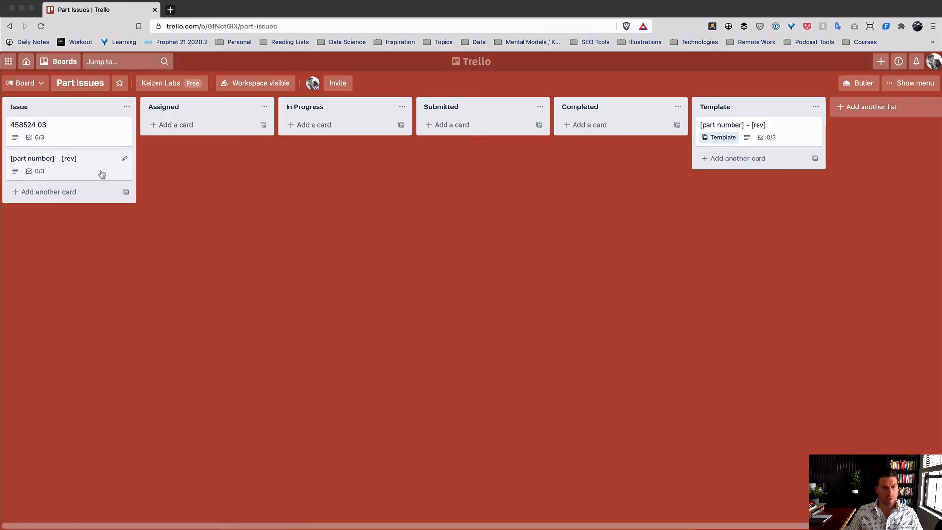
click(102, 174)
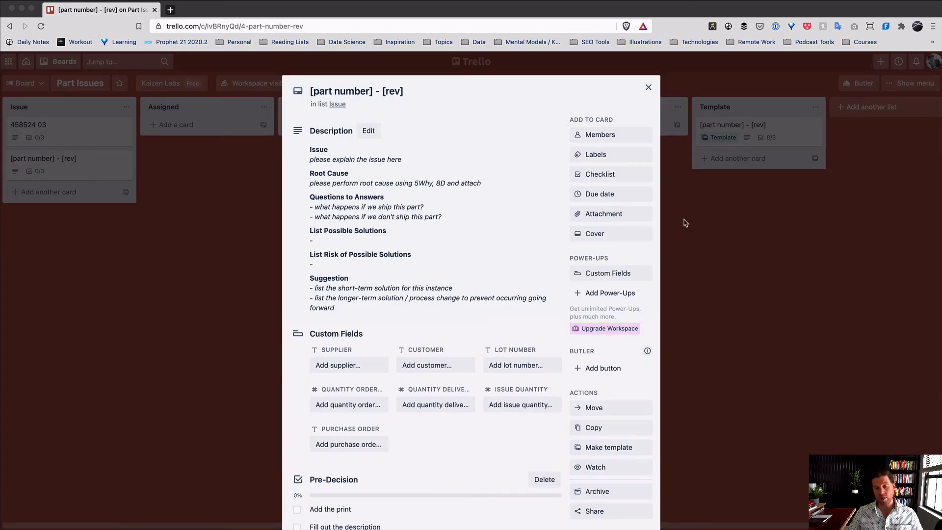
click(700, 230)
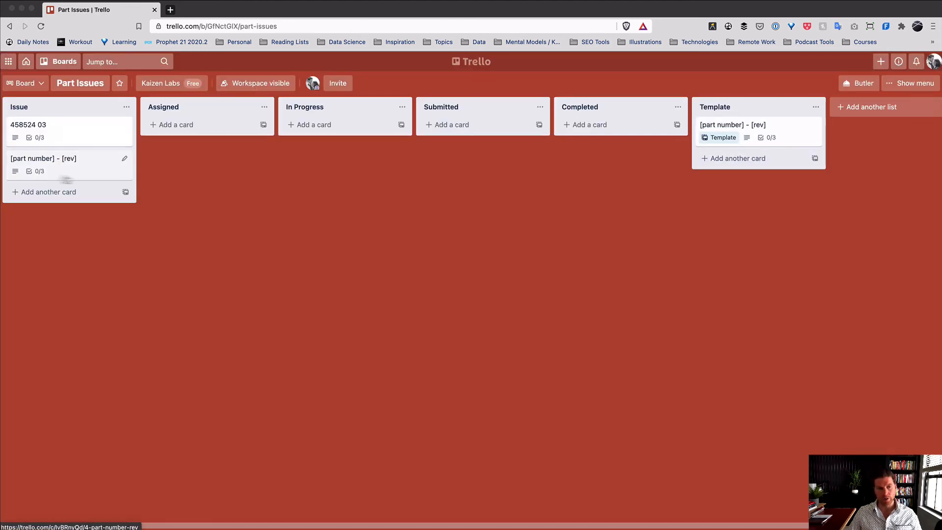
- Archive the leftover '[part number] - [rev]' card and permanently delete it
click(90, 171)
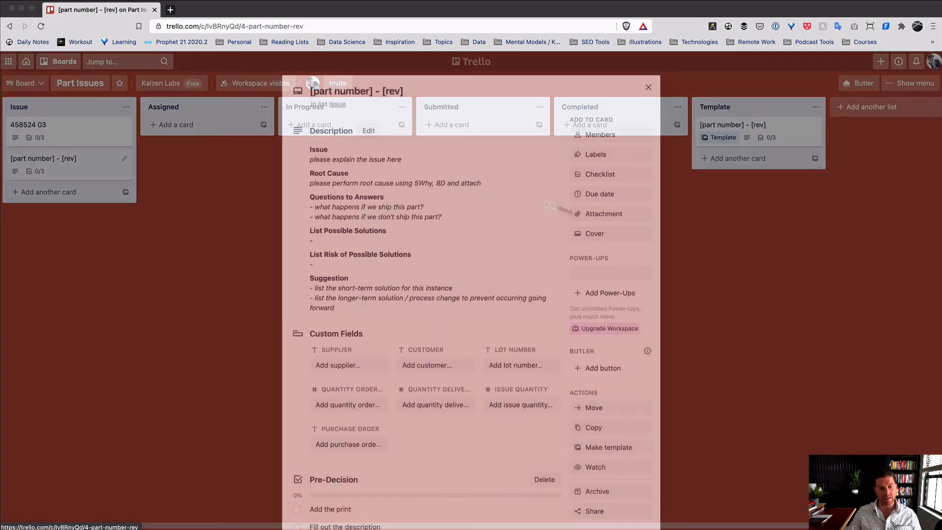
scroll(543, 316, down, 5)
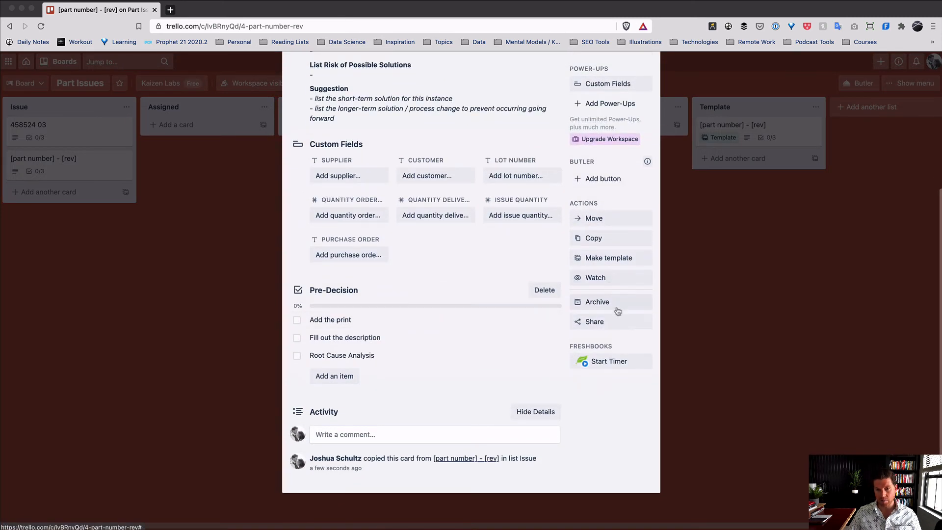
scroll(608, 368, up, 3)
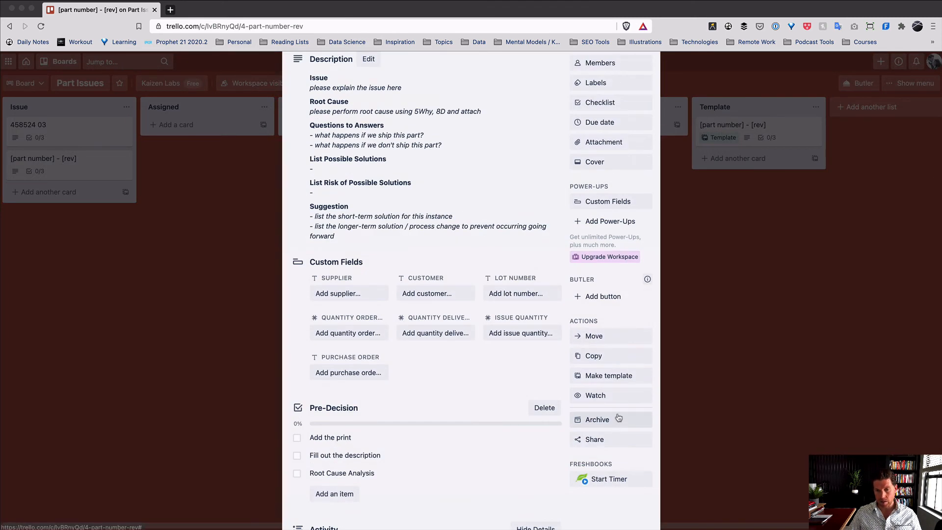
click(596, 419)
click(596, 439)
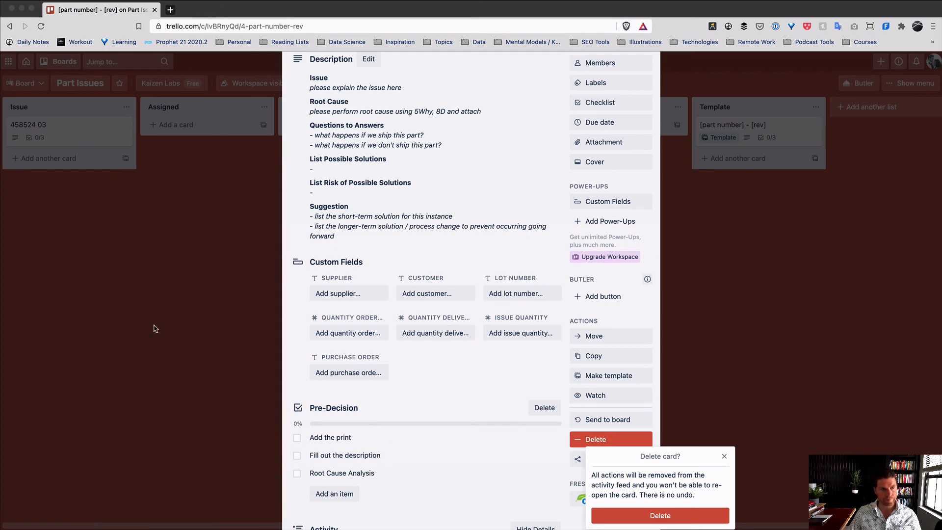
click(156, 328)
click(584, 438)
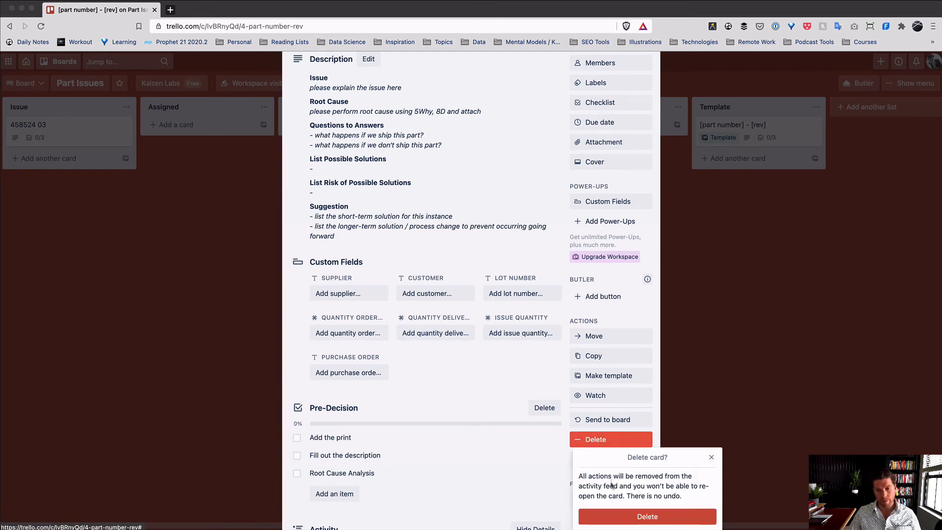
click(616, 515)
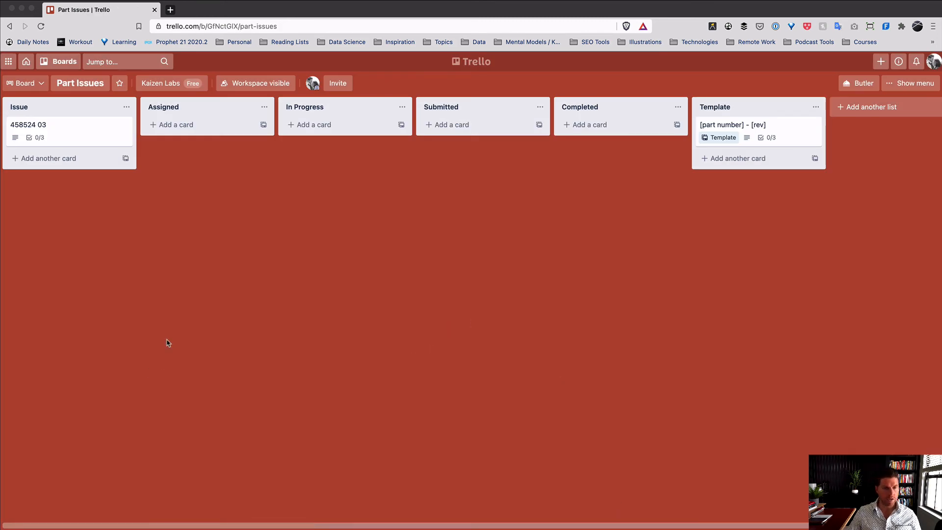
- Copy card 458524 03's 'Email for this card' address from its Share options
click(68, 127)
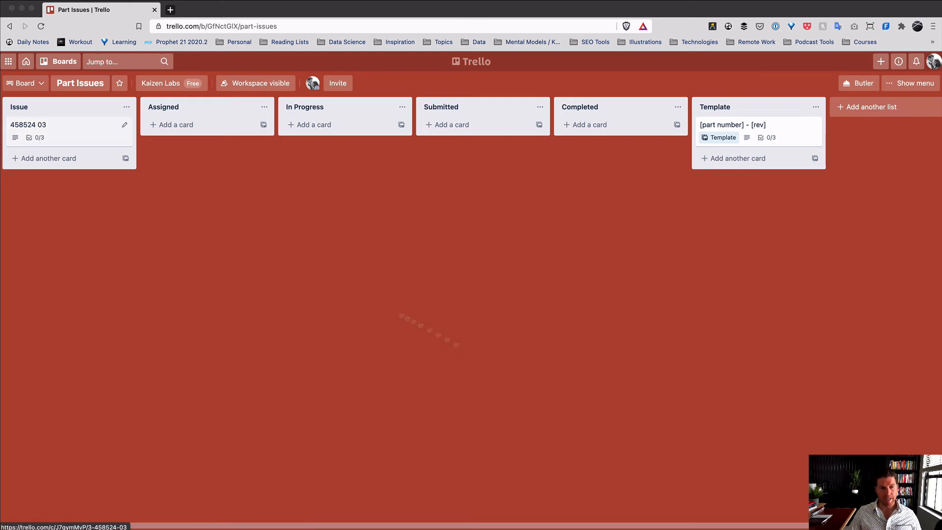
scroll(632, 427, down, 3)
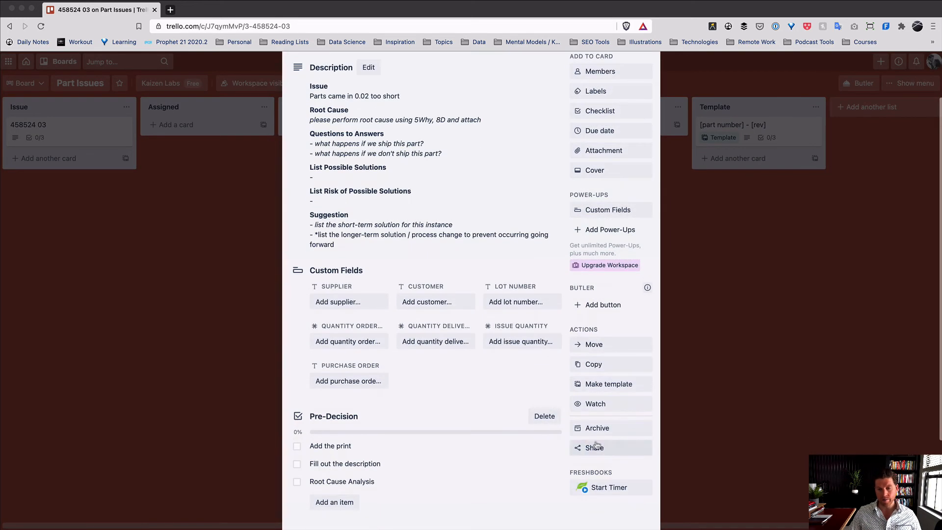
click(608, 447)
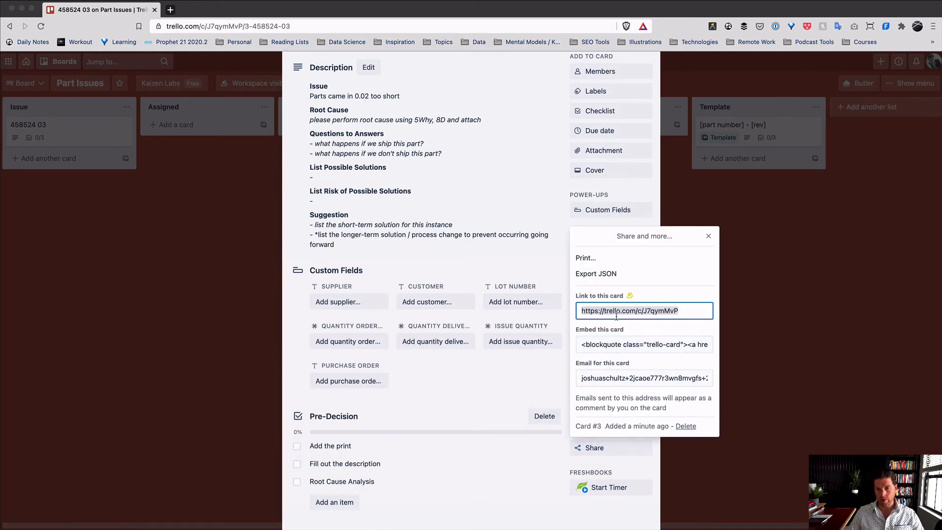
click(636, 372)
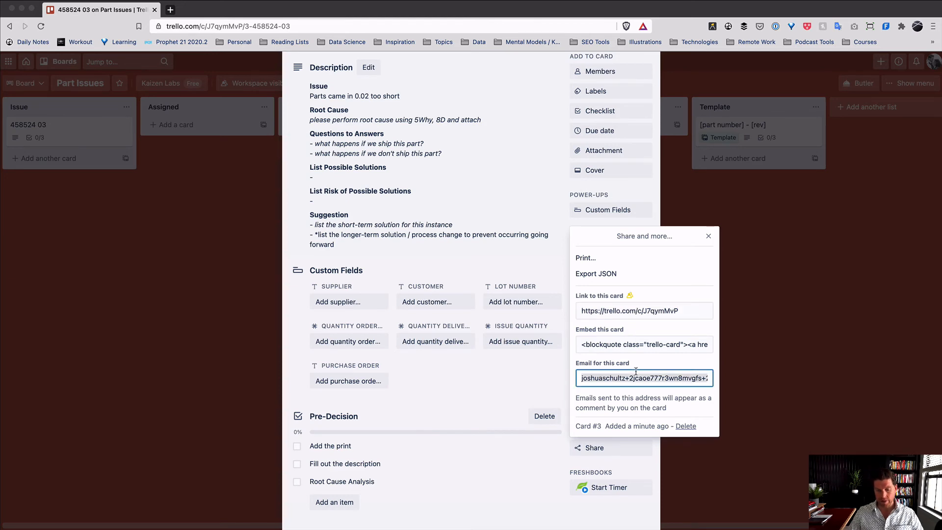
click(774, 445)
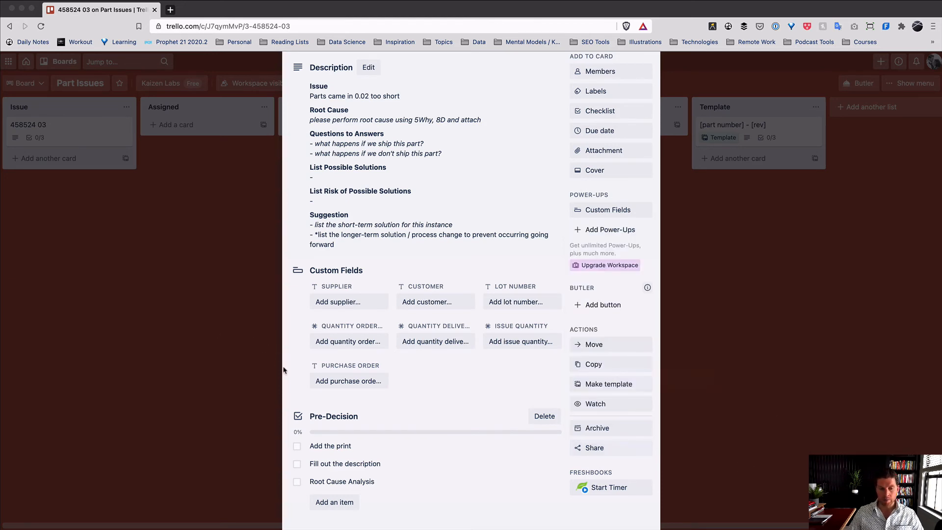
click(232, 342)
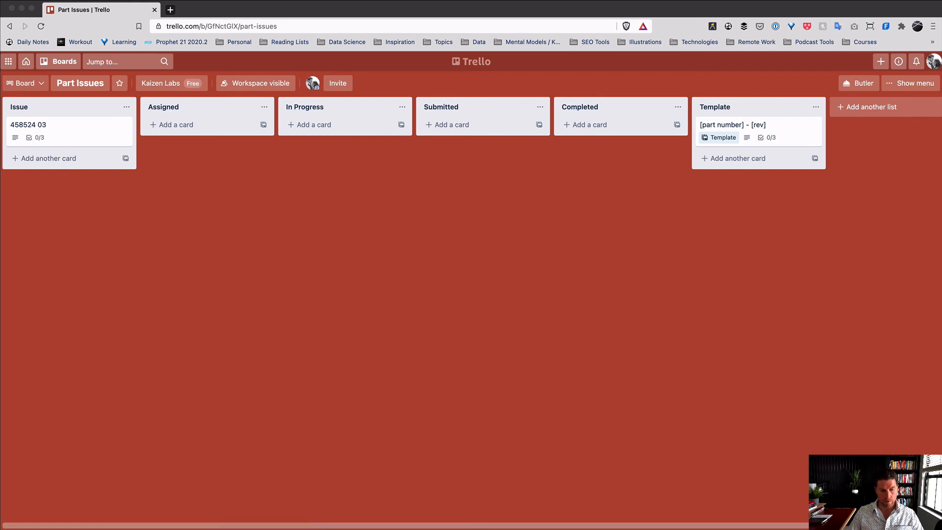
- Start a new Spark message sent from the work account
key(super+Tab)
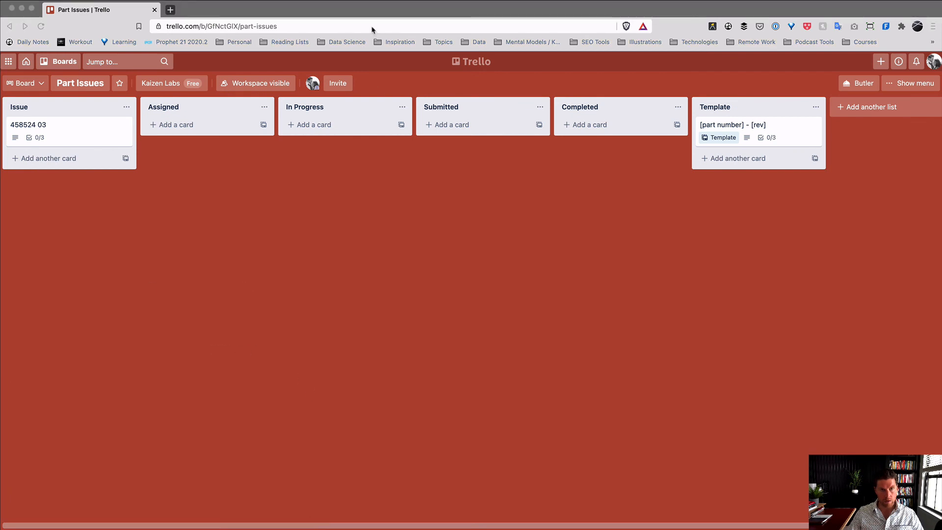
key(super+Tab)
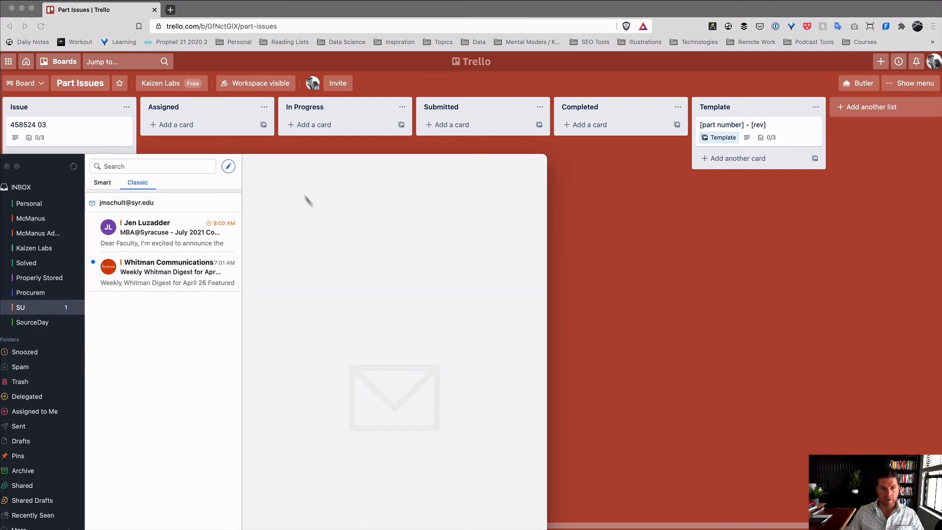
drag(303, 164, 62, 252)
click(288, 248)
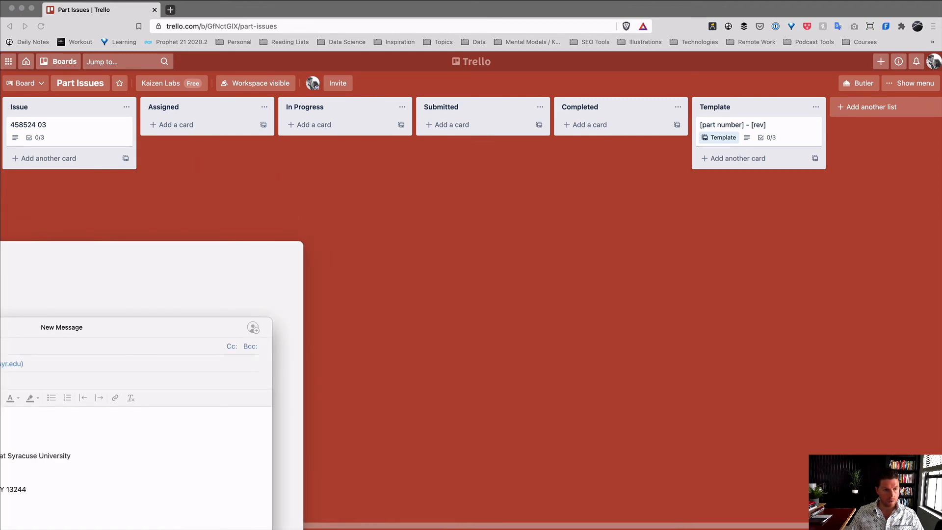
click(10, 363)
click(9, 352)
click(9, 364)
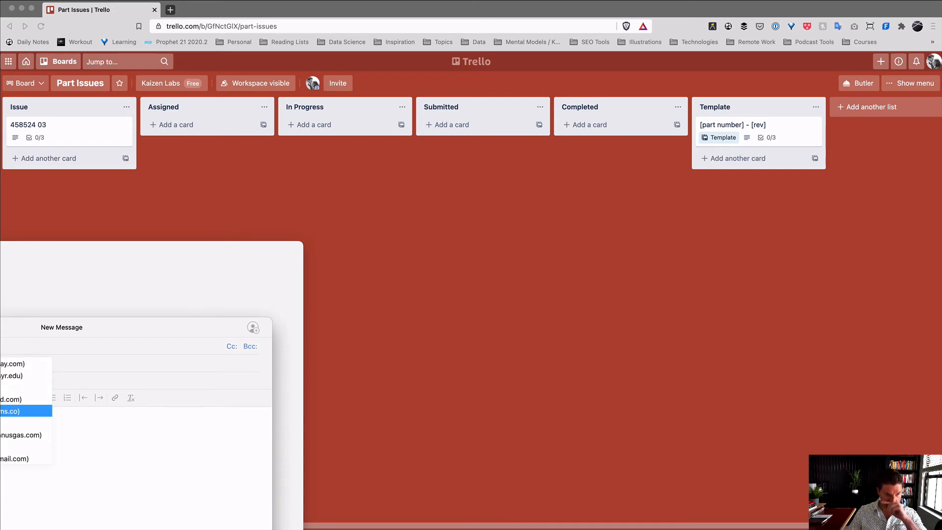
click(10, 411)
drag(1, 327, 434, 183)
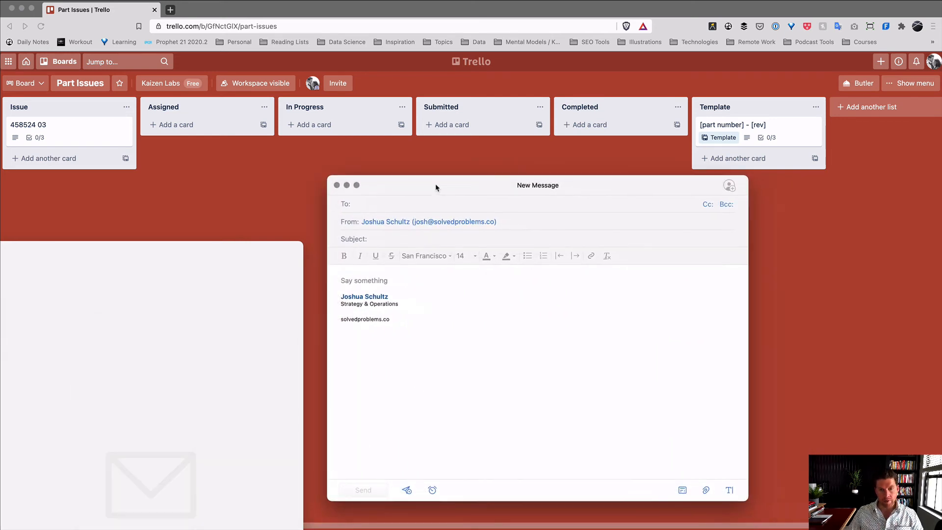
- Enter a placeholder To recipient and paste the card's Trello address into Cc
text(asdfasdf)
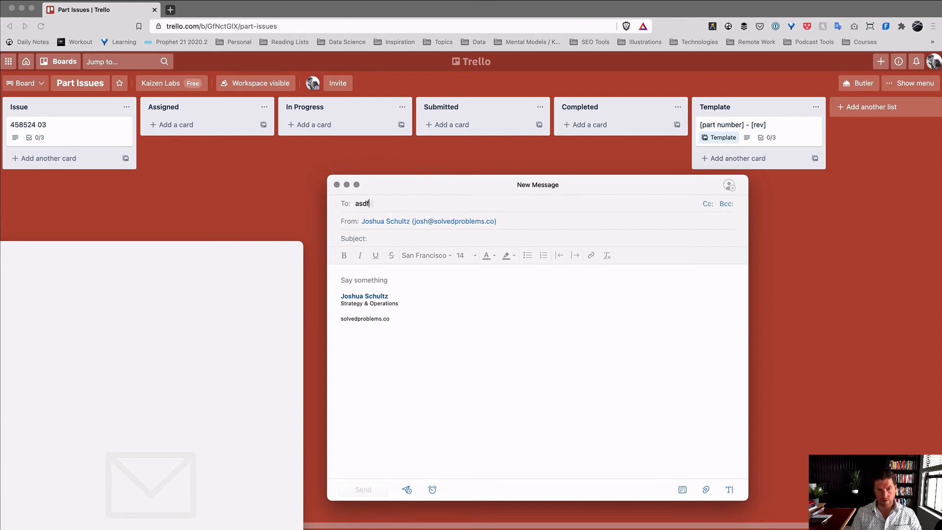
click(711, 212)
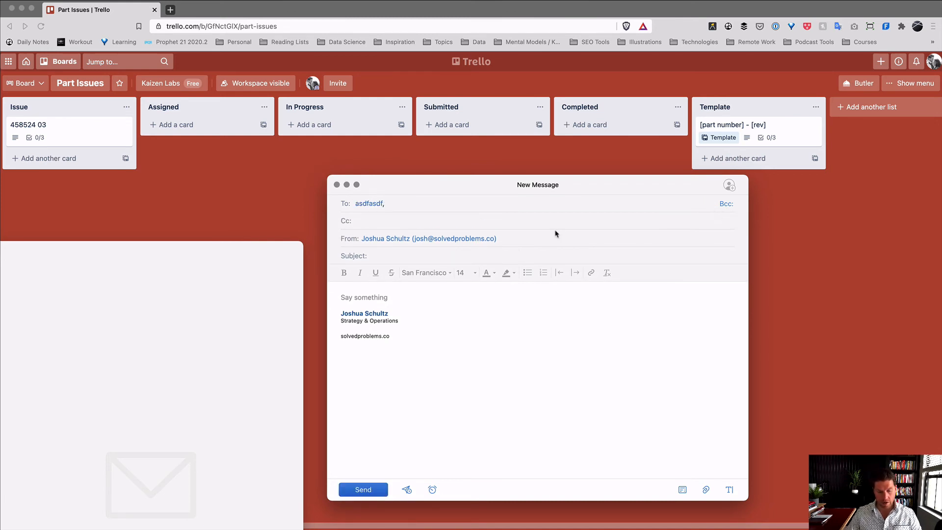
key(super+v)
- Write 'Dear Supplier / we found x, y, and Z with 4582524.' and attach the Honeywell PO PDF
click(500, 294)
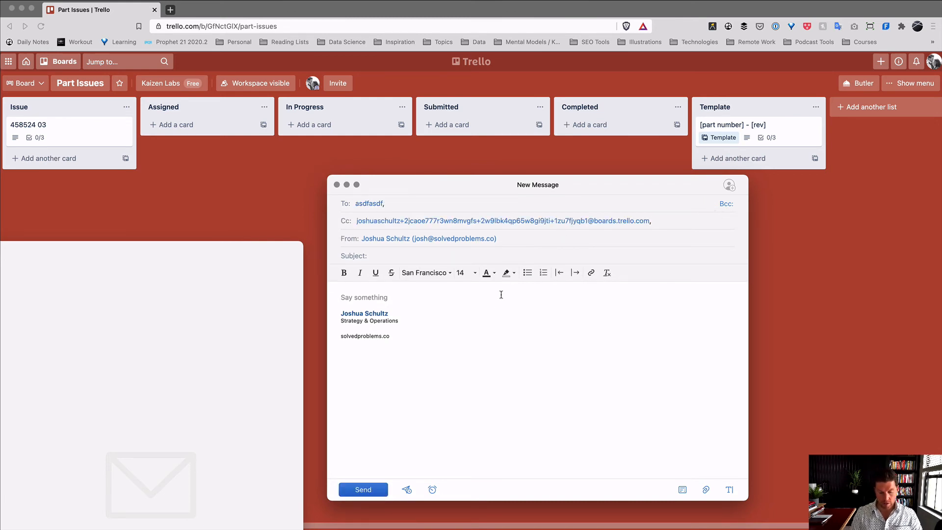
text(Dear Suppl)
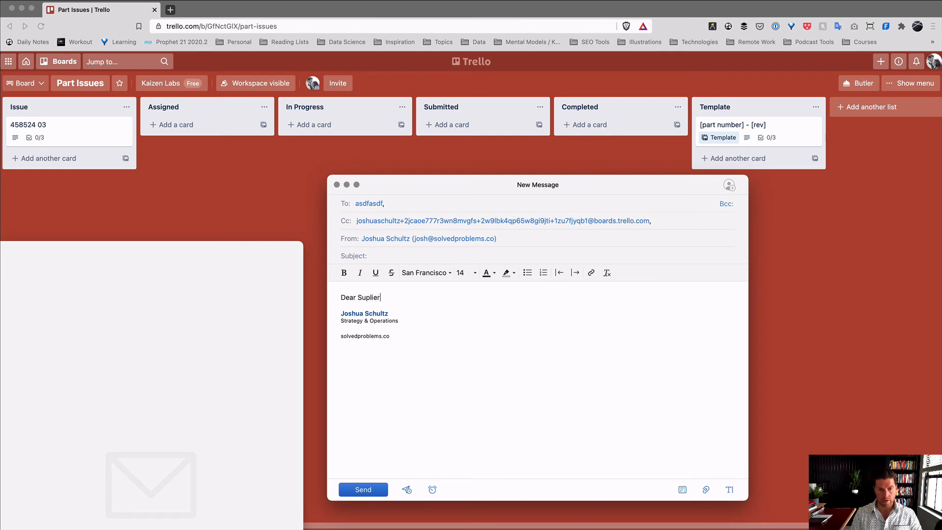
text(ier)
key(Return)
text(w)
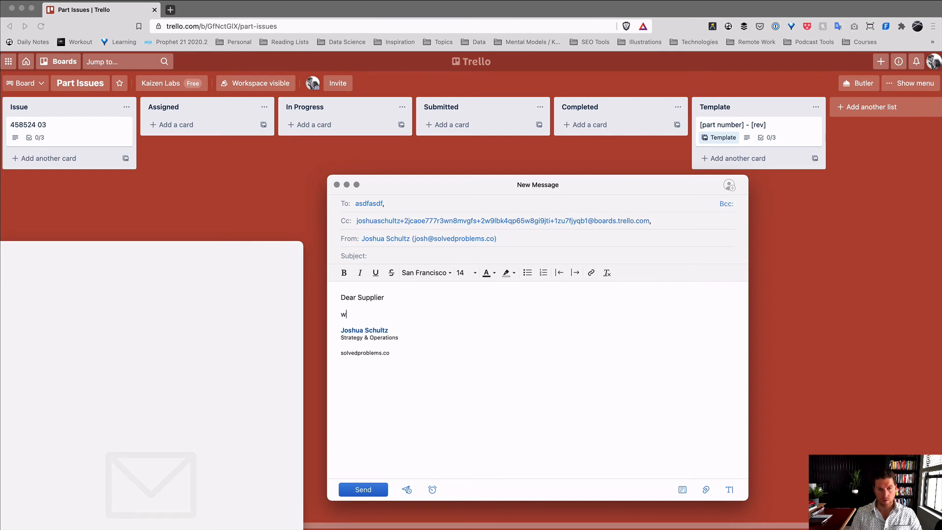
text(e found x,)
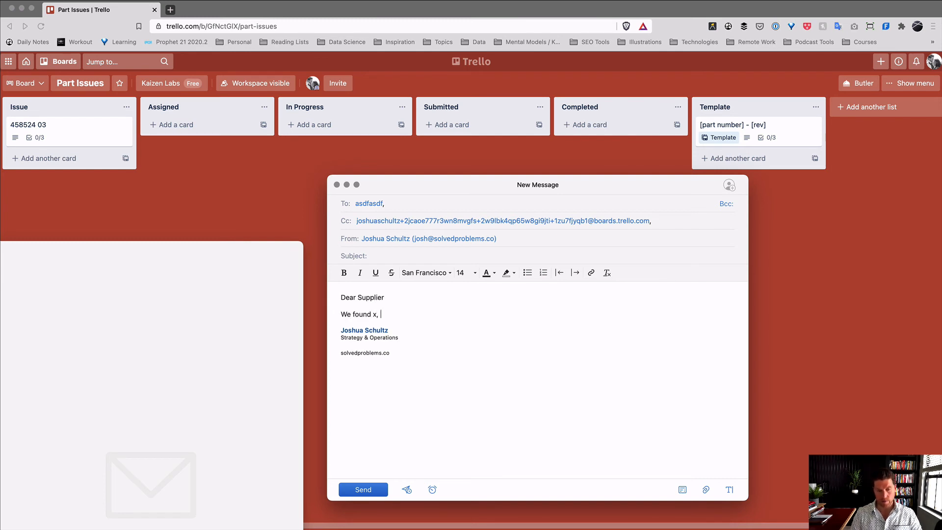
text( y, and Z with)
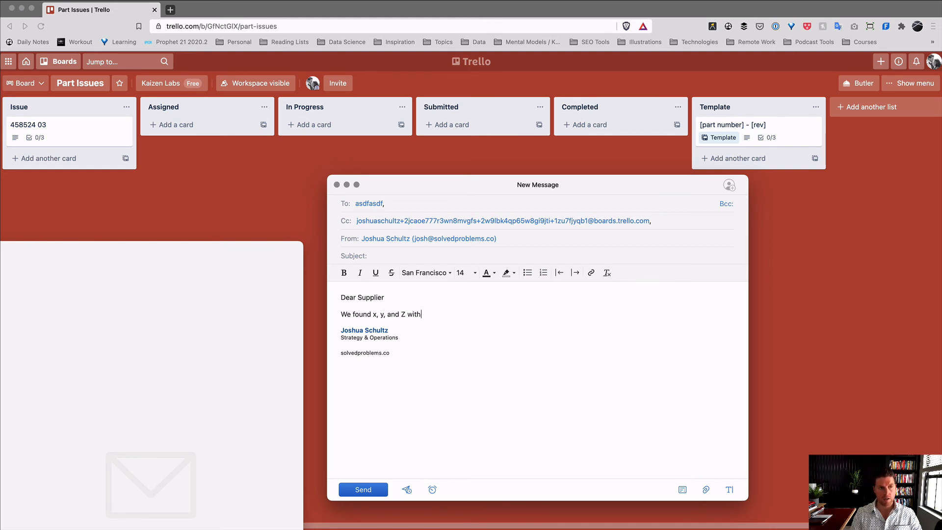
text( 45825)
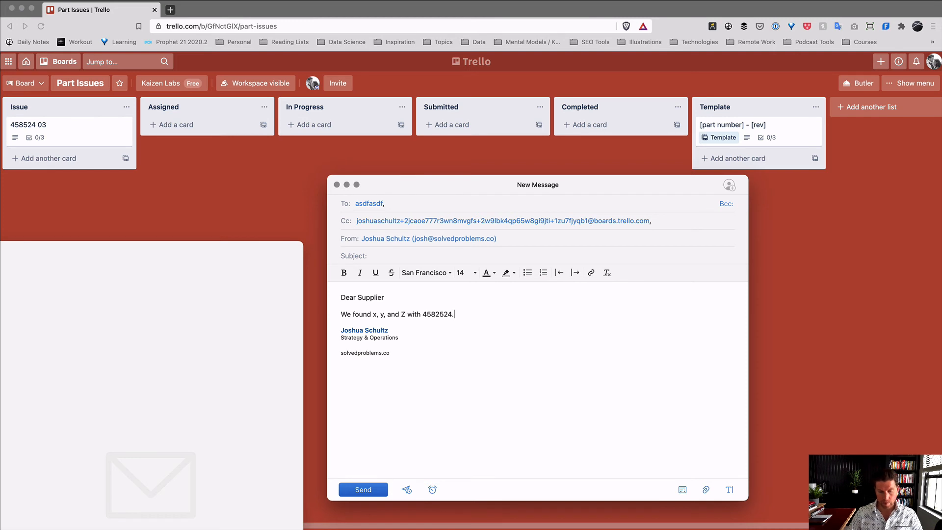
text(24.)
key(Return)
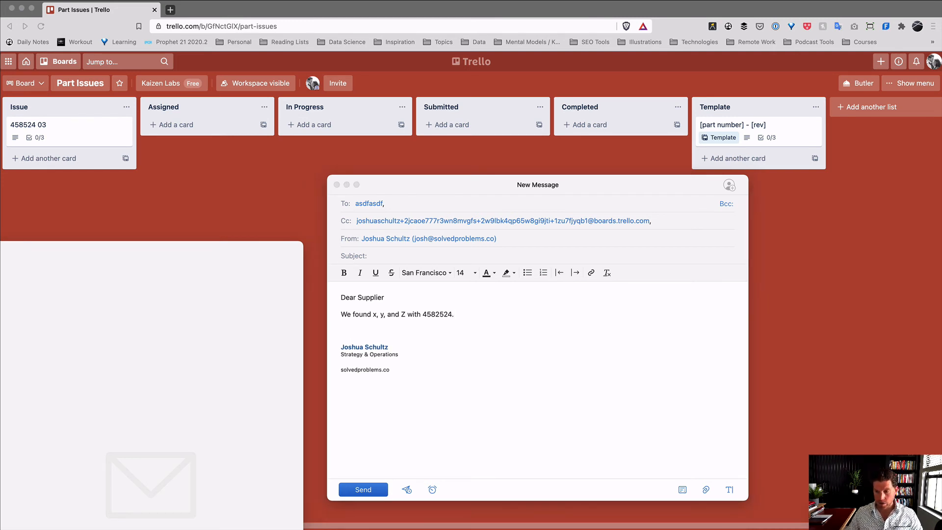
drag(490, 524, 570, 423)
- Replace the invalid To recipient with the supplier's suggested e-mail address
click(369, 489)
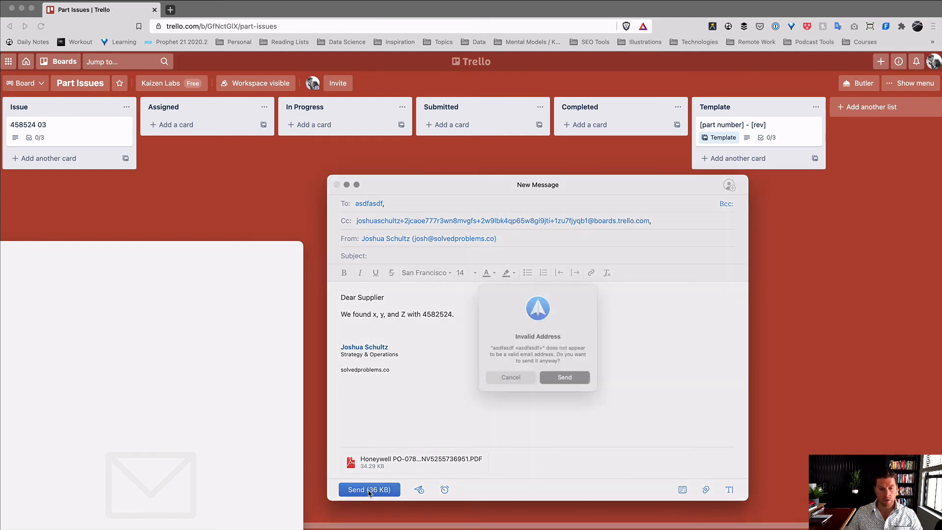
click(509, 378)
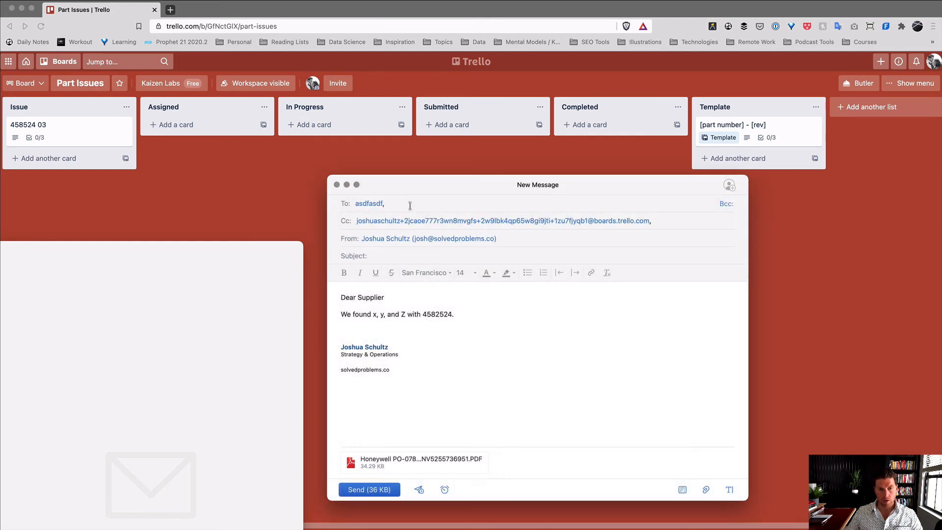
key(BackSpace)
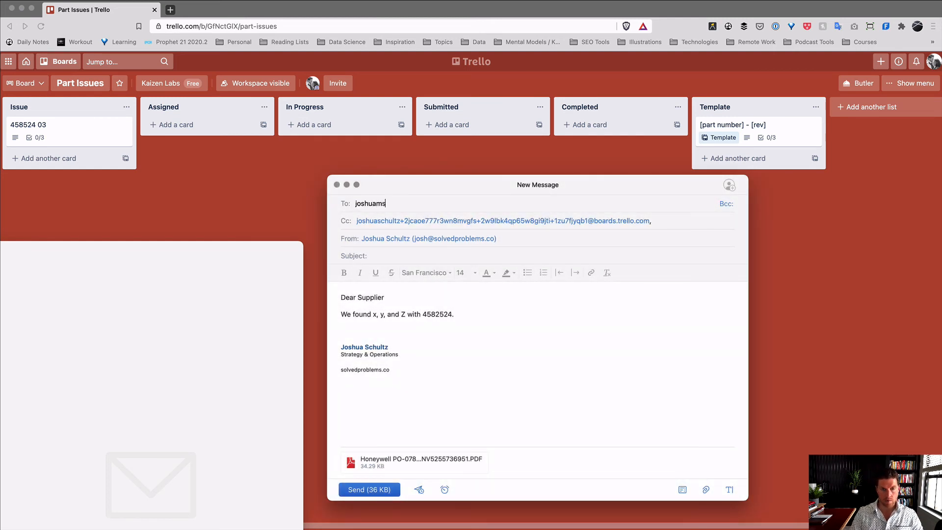
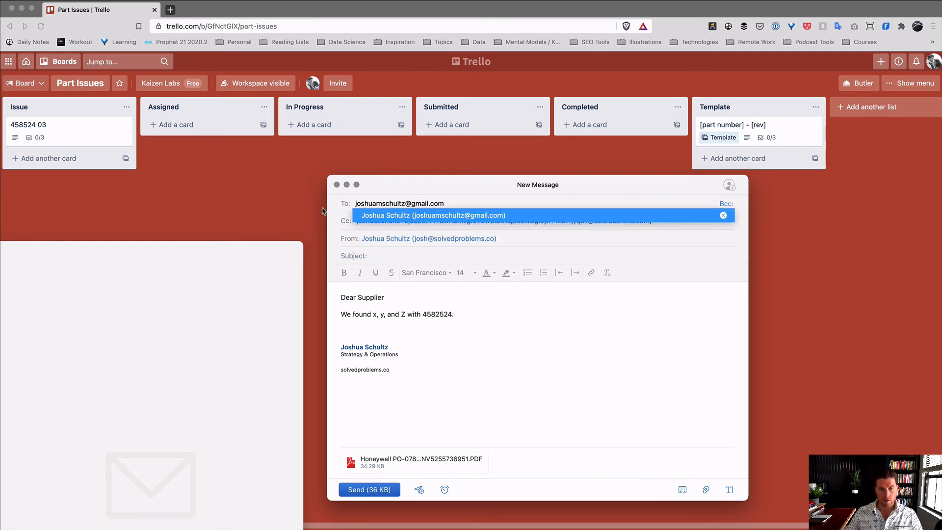
click(379, 219)
- Add the subject 'Issue with 4582524' and send the email
click(380, 490)
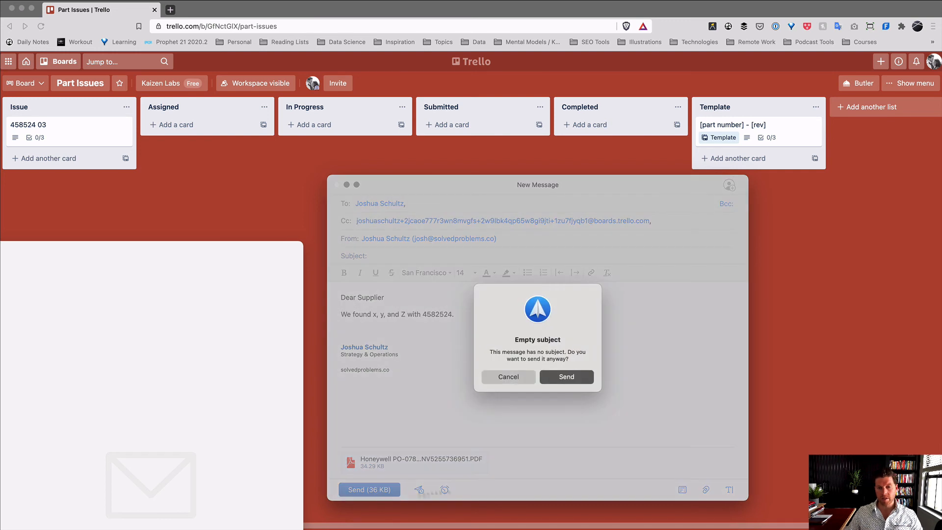
click(508, 377)
text(Issue)
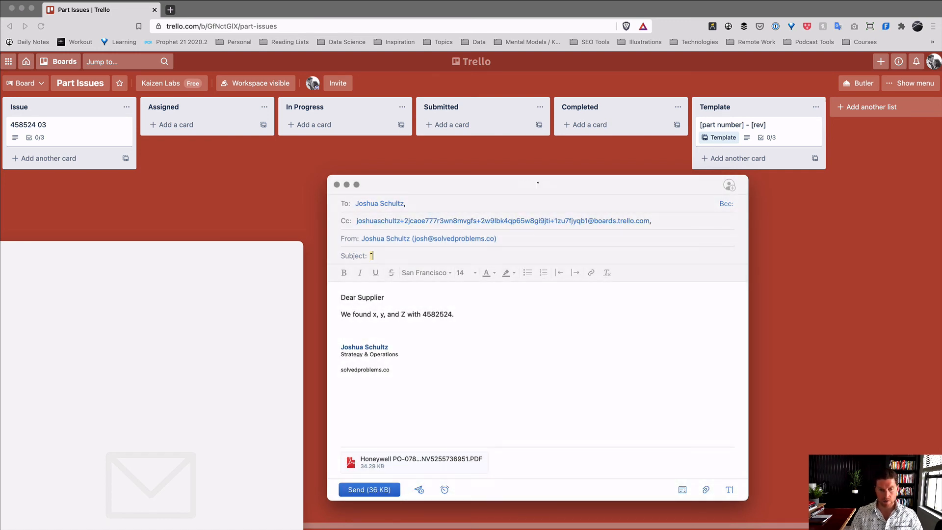
key(BackSpace)
key(BackSpace)
key(BackSpace)
key(BackSpace)
key(BackSpace)
text(Issu)
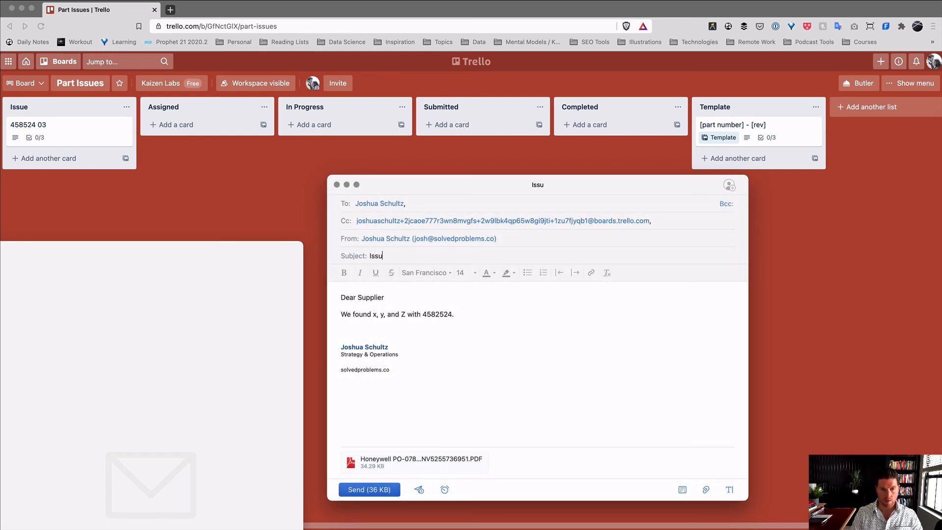
text(e with)
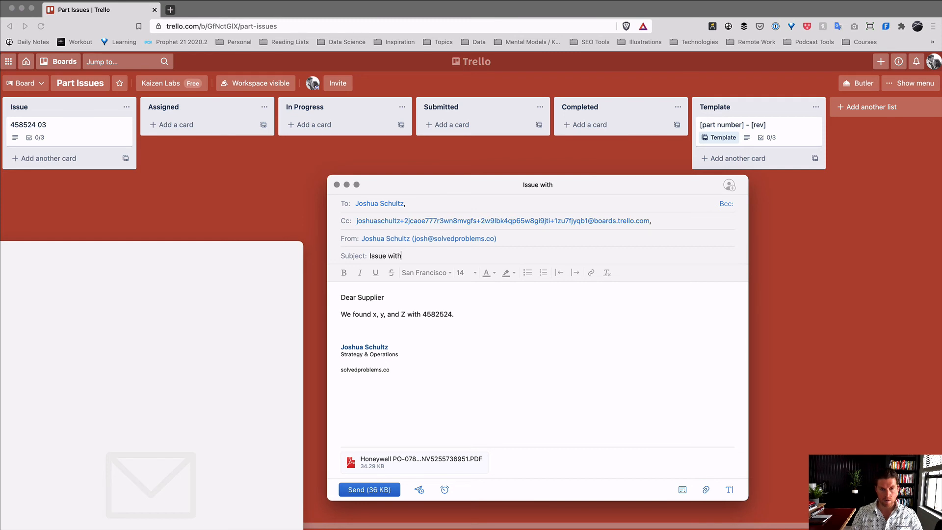
text( 458)
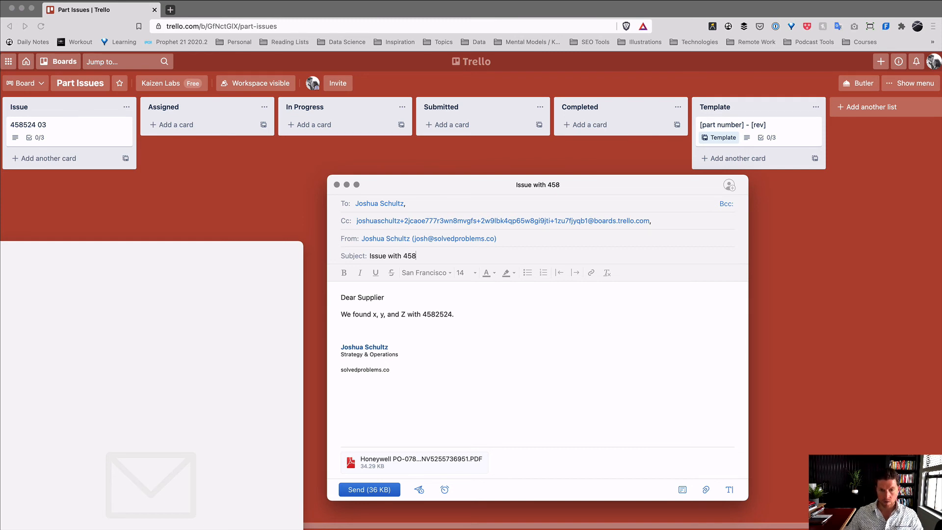
text(2524)
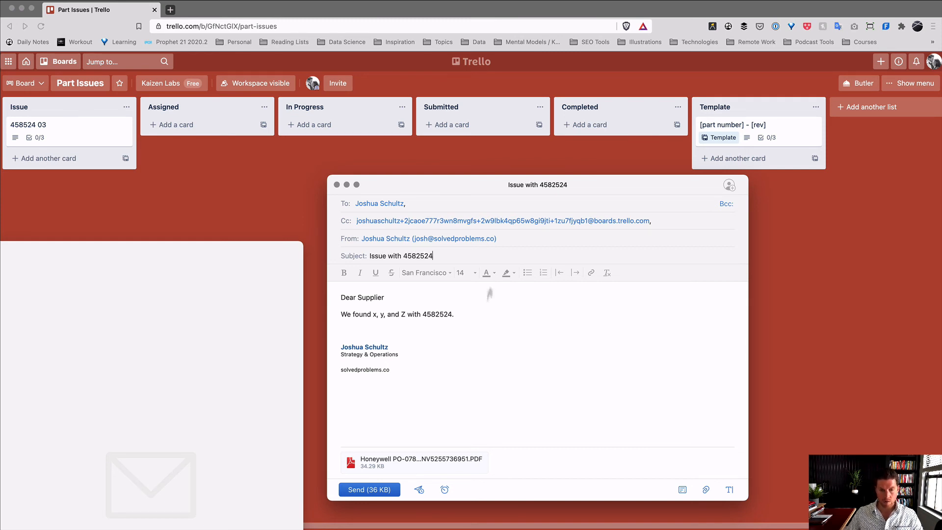
click(374, 490)
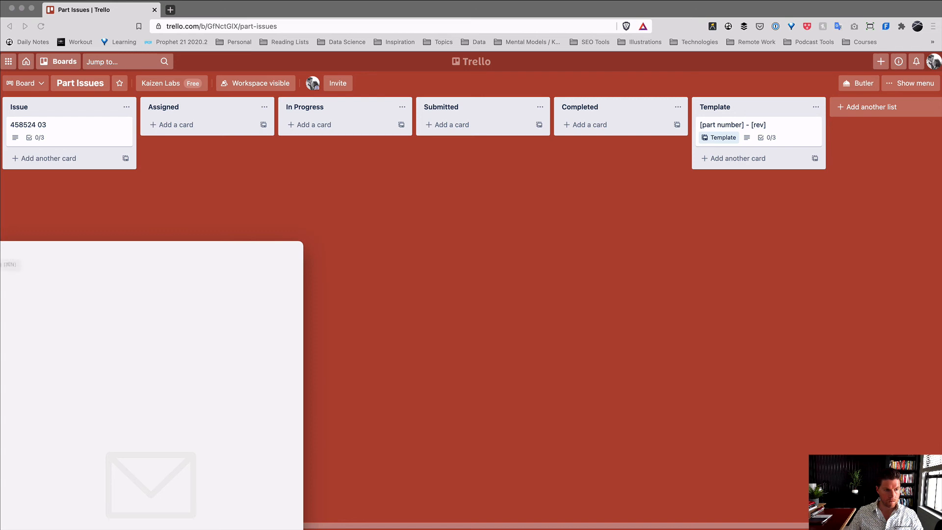
drag(0, 248, 147, 454)
click(203, 294)
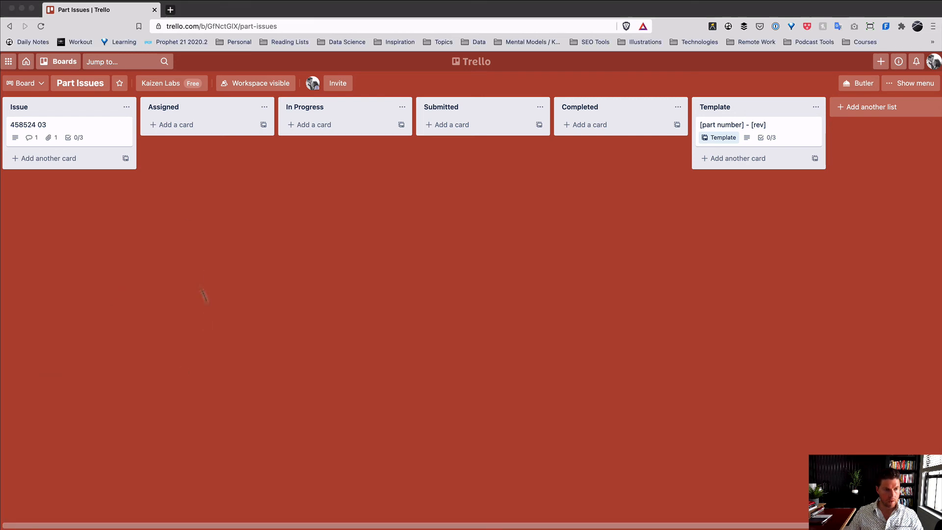
- Tick 'Fill out the description' in card 458524 03's Pre-Decision checklist, making it 1/3
click(99, 132)
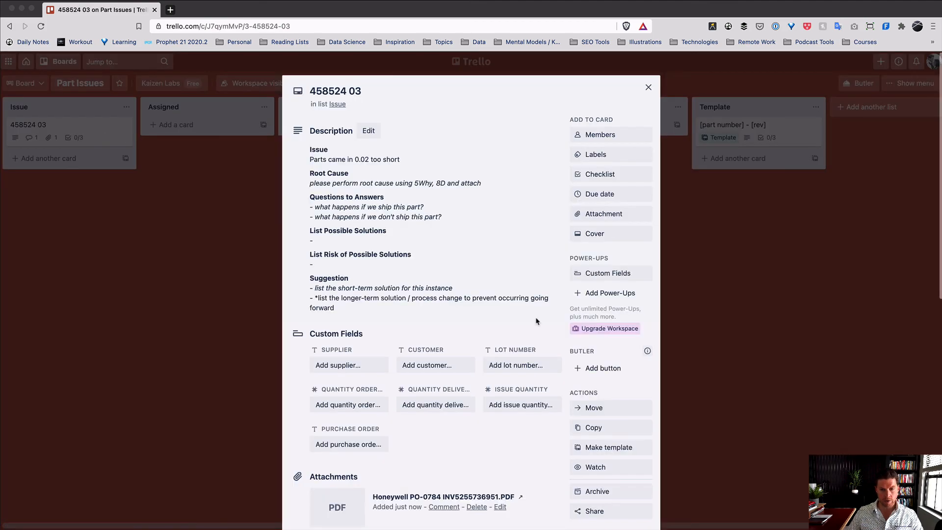
scroll(471, 321, down, 5)
scroll(471, 321, down, 7)
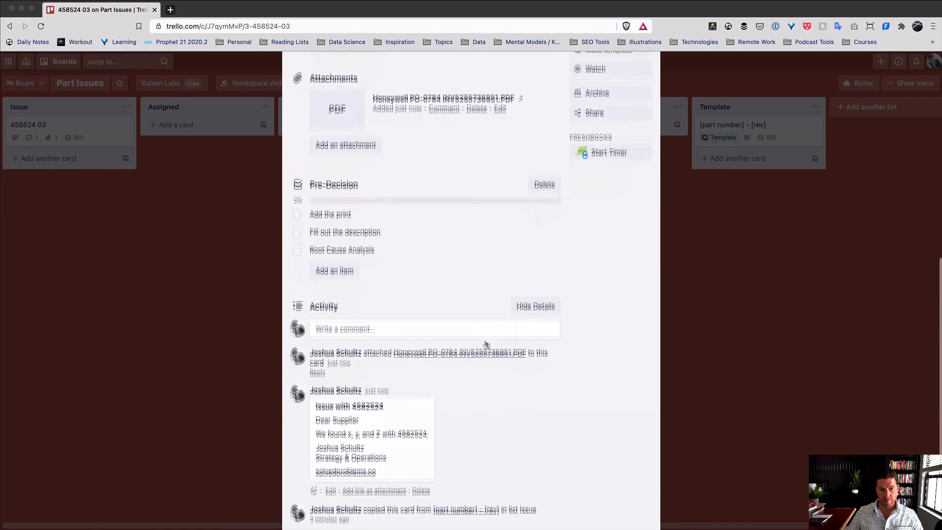
drag(409, 414, 316, 370)
click(391, 383)
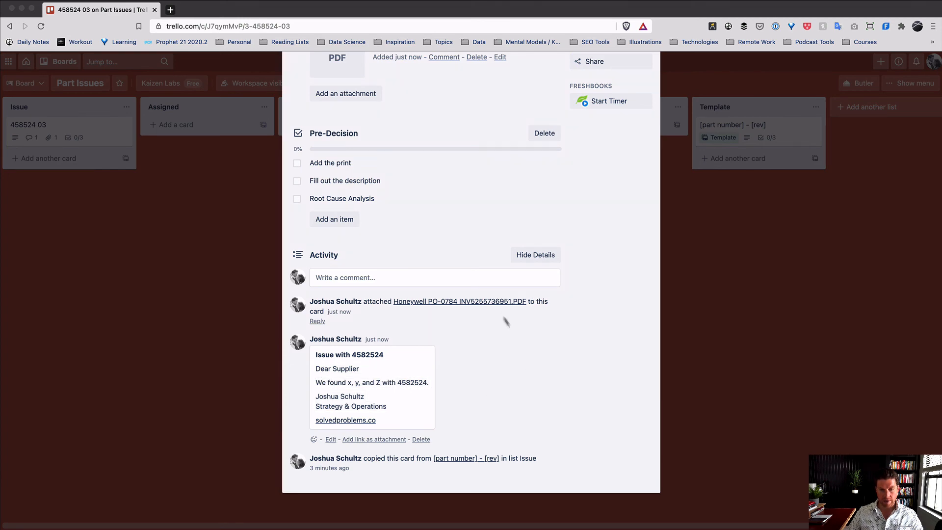
scroll(471, 299, up, 3)
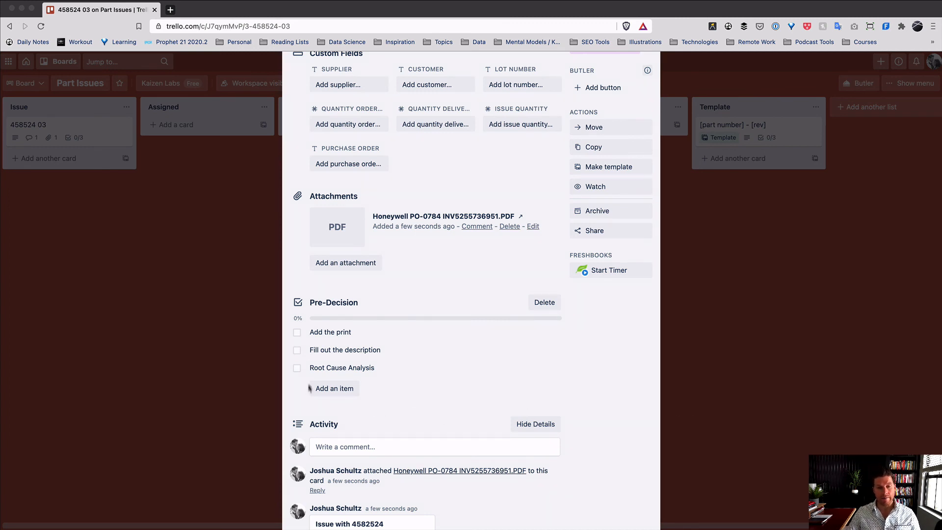
click(297, 350)
click(463, 357)
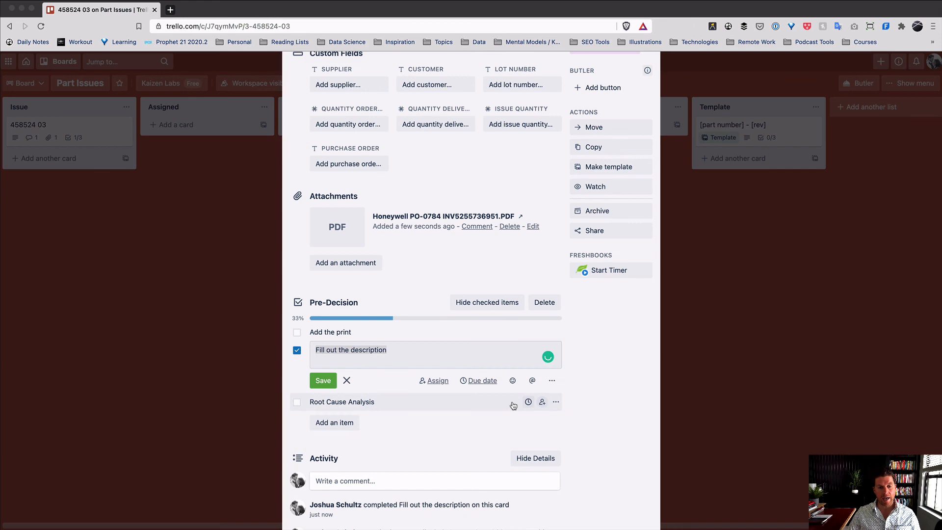
click(638, 384)
scroll(638, 381, up, 6)
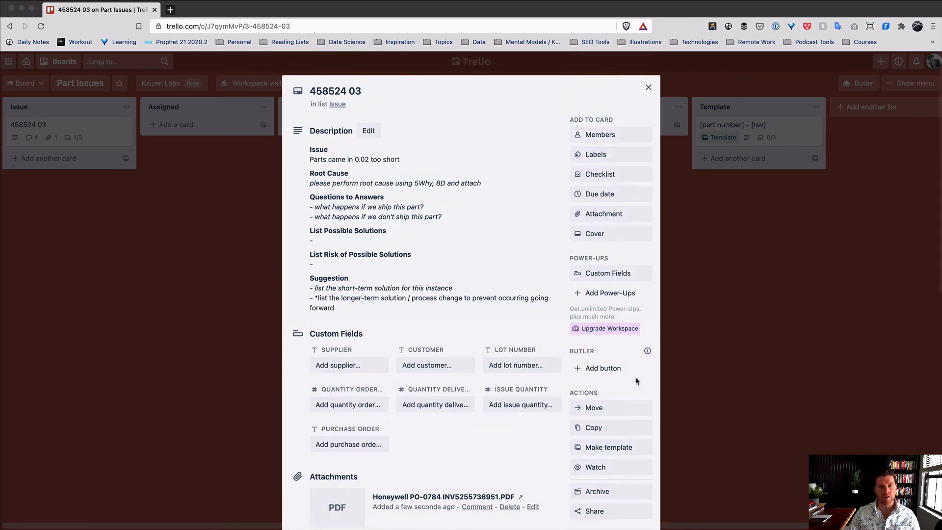
click(747, 375)
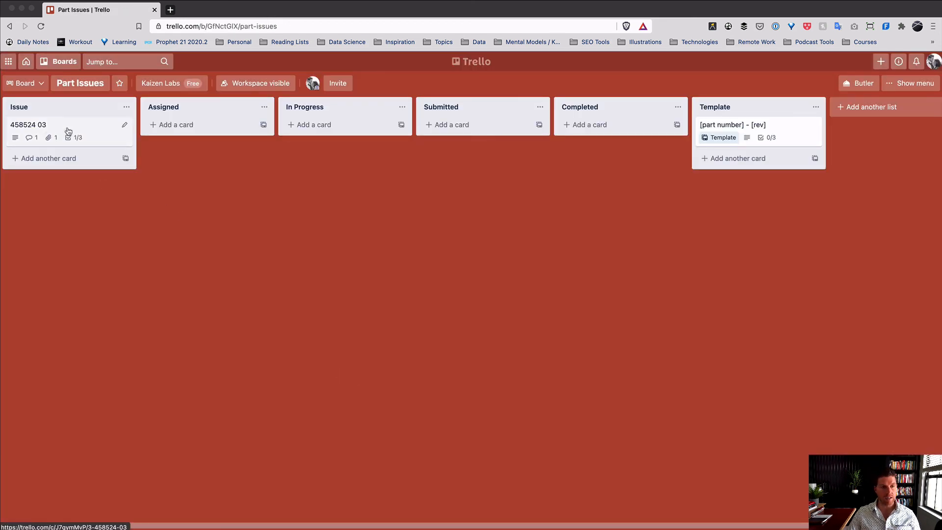
- Move card 458524 03 to the Assigned list and add the board member to it
drag(68, 139, 223, 128)
click(223, 127)
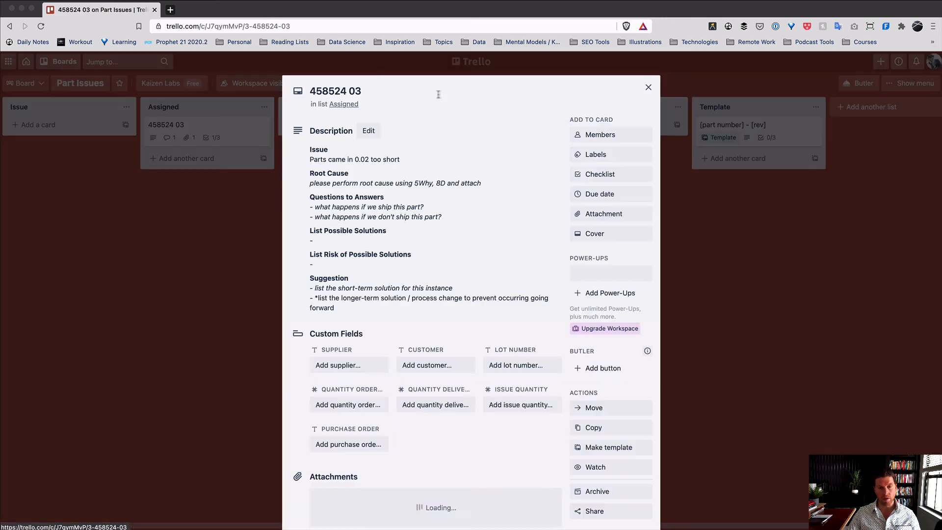
click(621, 139)
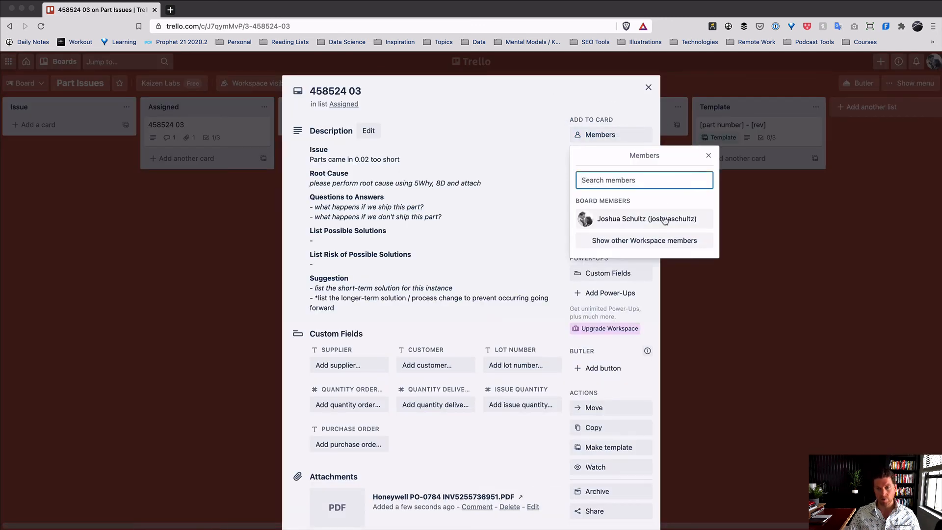
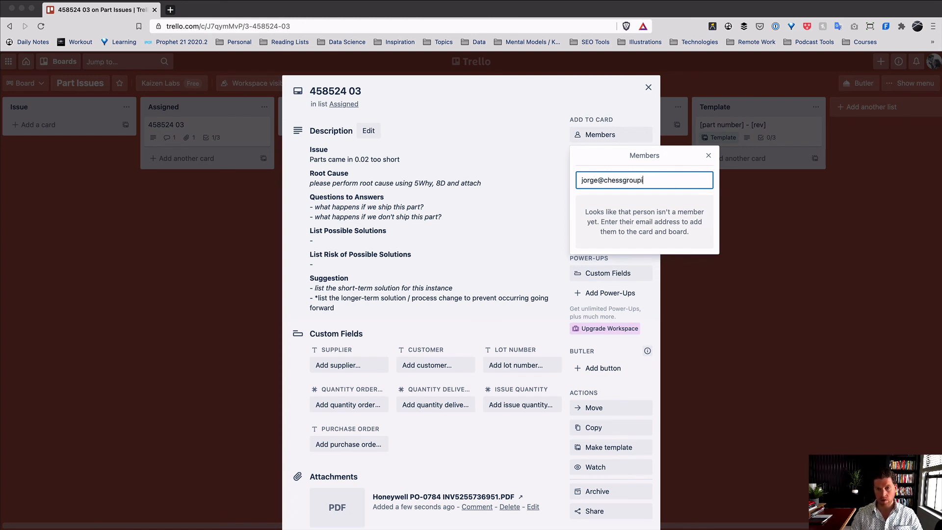
key(Return)
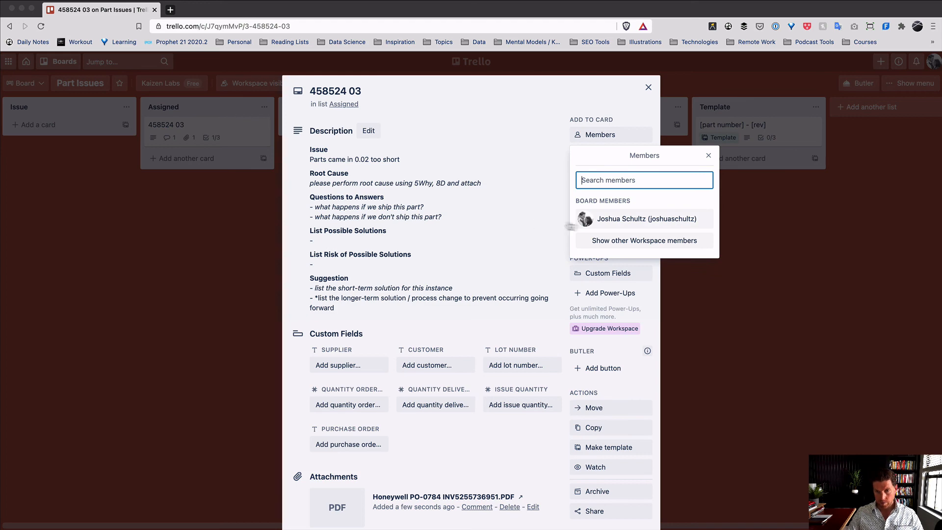
click(633, 218)
click(728, 177)
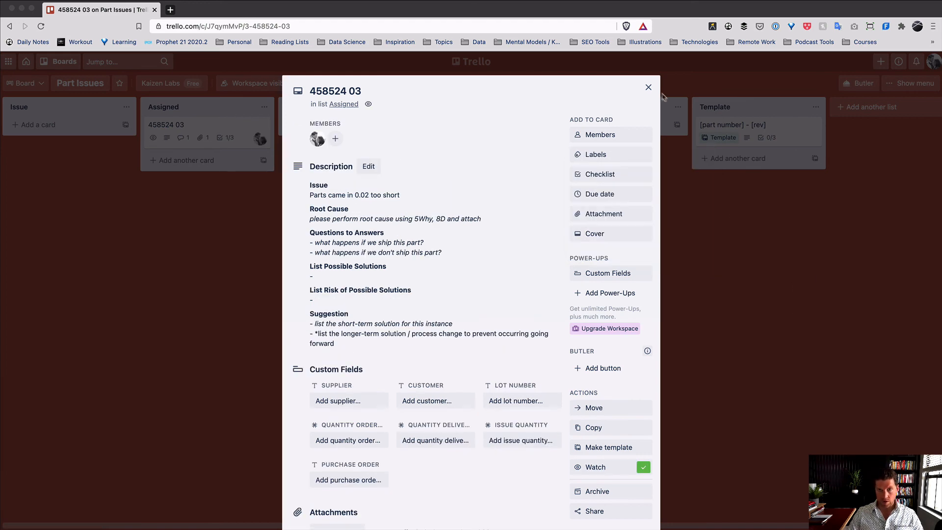
click(648, 87)
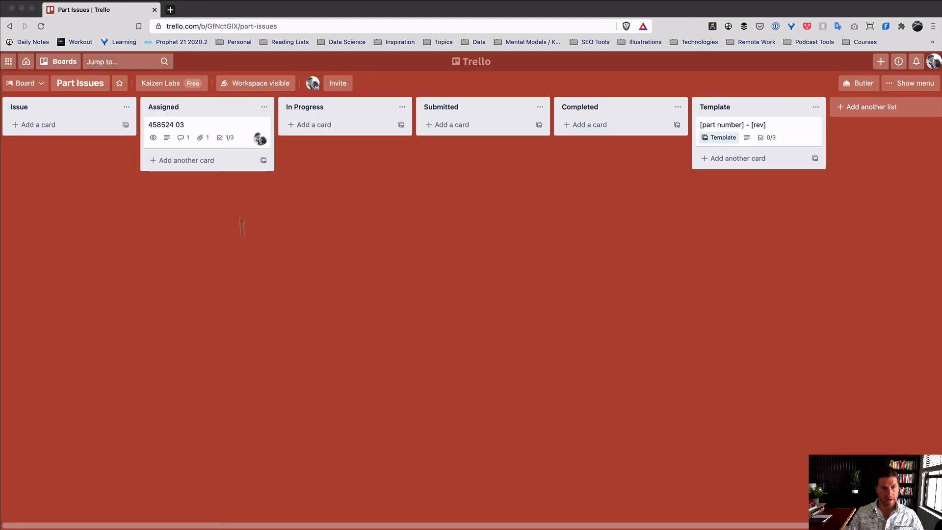
- Move card 458524 03 into the In Progress list and open its details
drag(234, 134, 344, 147)
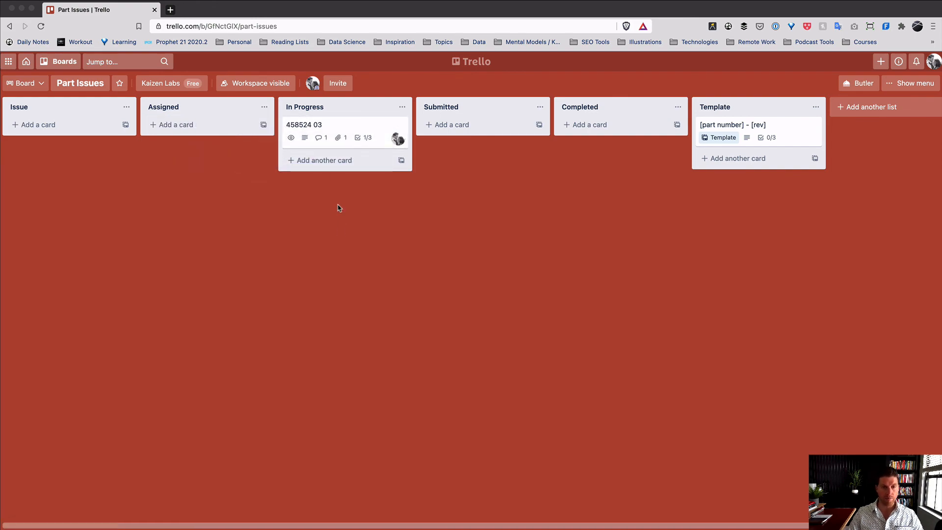
click(361, 130)
scroll(419, 250, down, 5)
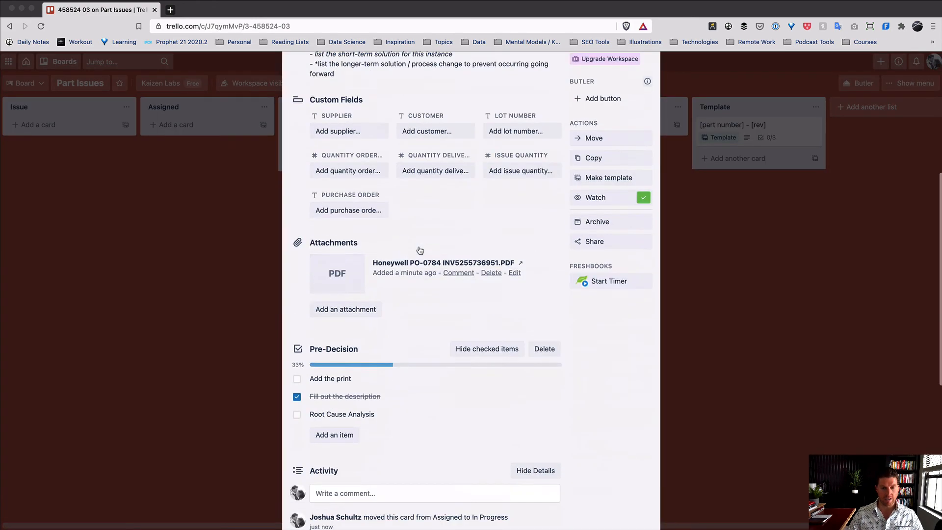
scroll(420, 250, down, 1)
key(ctrl+Up)
click(321, 269)
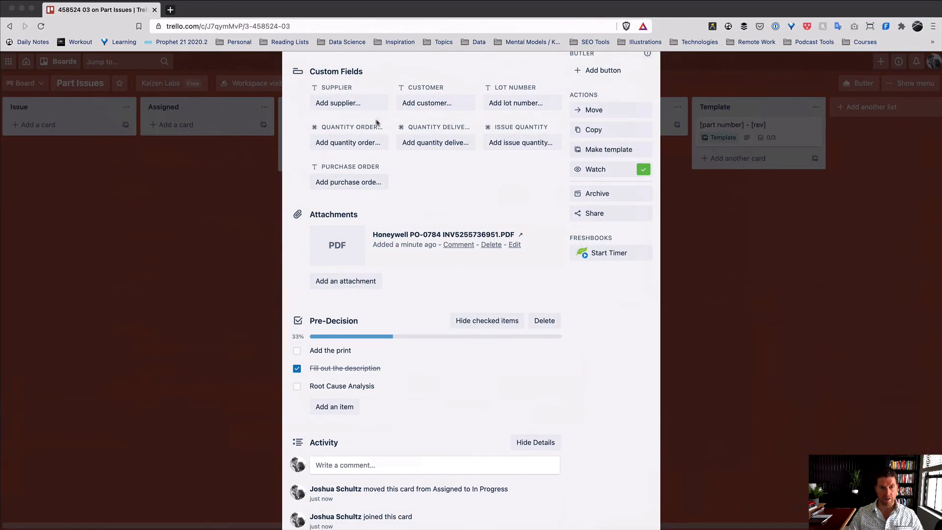
- Set Quantity Ordered to 20000 and Purchase Order to 104587-A
click(356, 142)
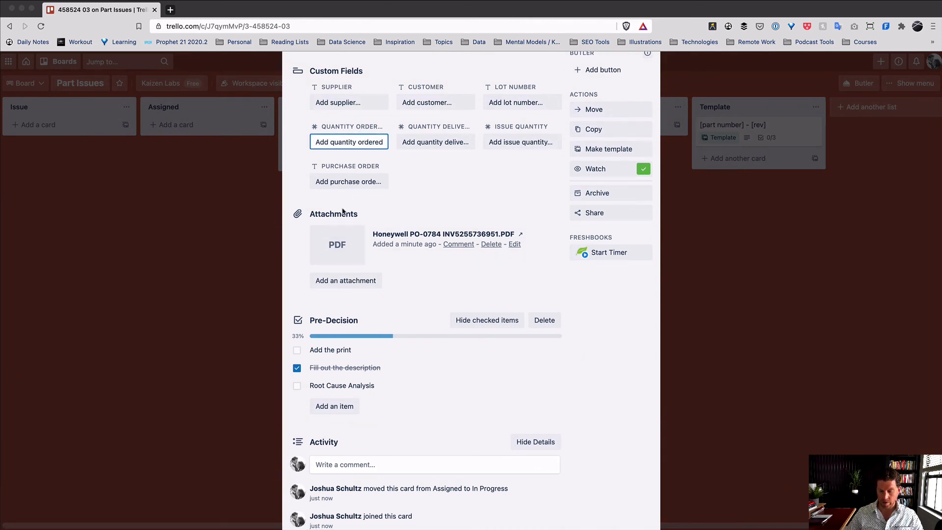
text(20000)
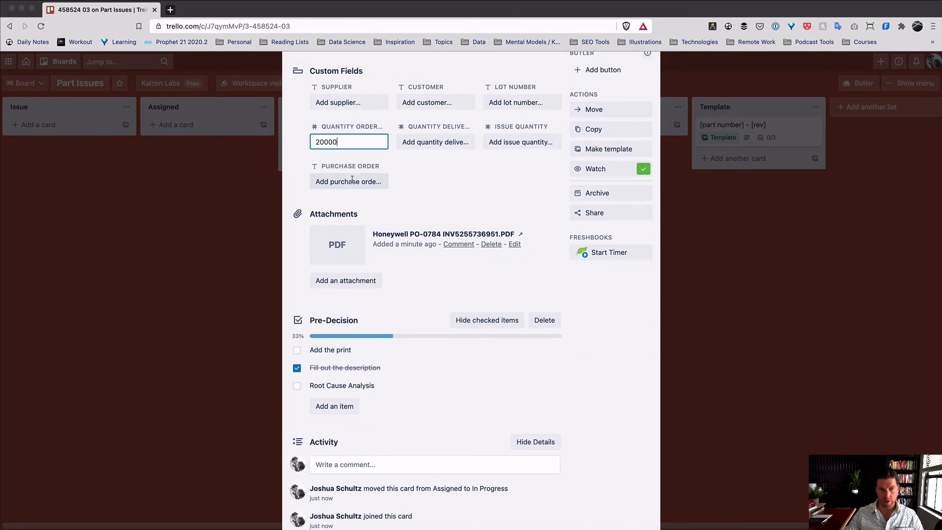
key(Return)
text(l0)
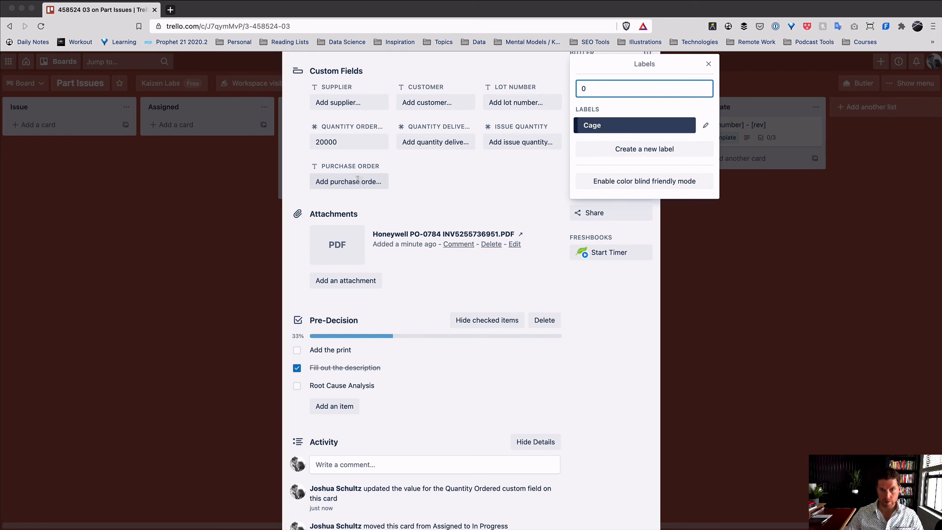
click(357, 179)
click(359, 182)
text(104587-A)
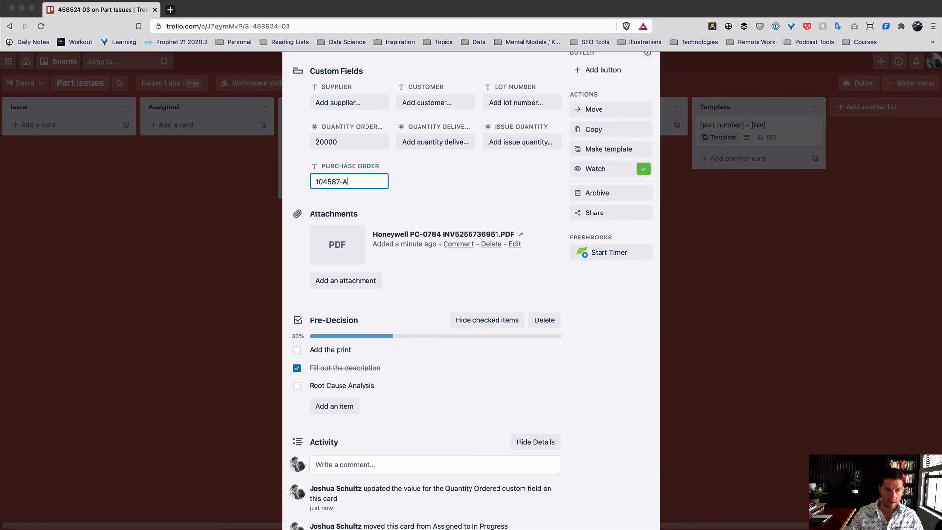
key(Return)
- Set Quantity Delivered to 20000 and Issue Quantity to 250
click(451, 148)
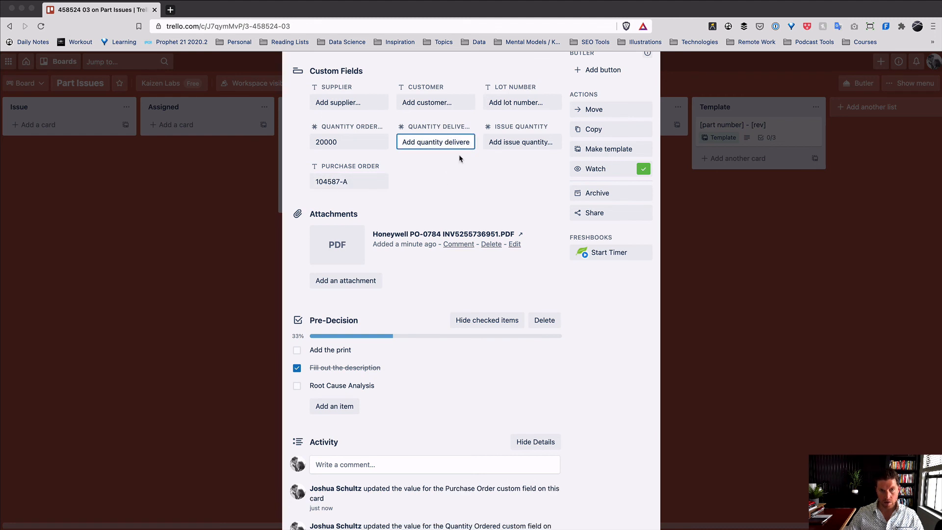
text(20000)
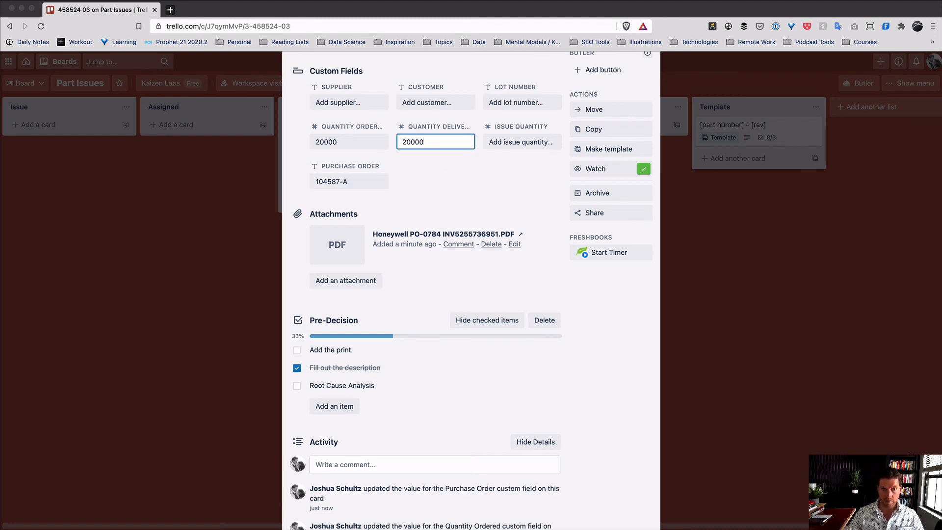
key(Return)
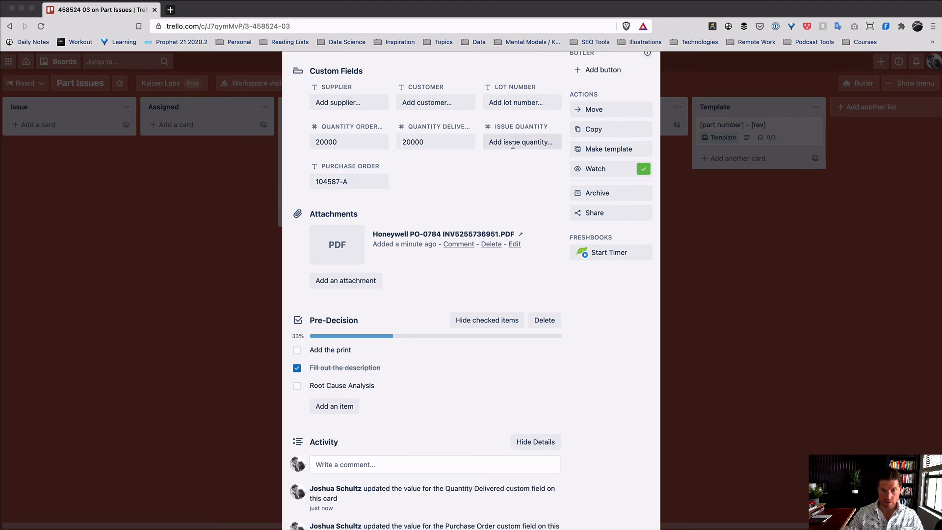
click(513, 142)
text(250)
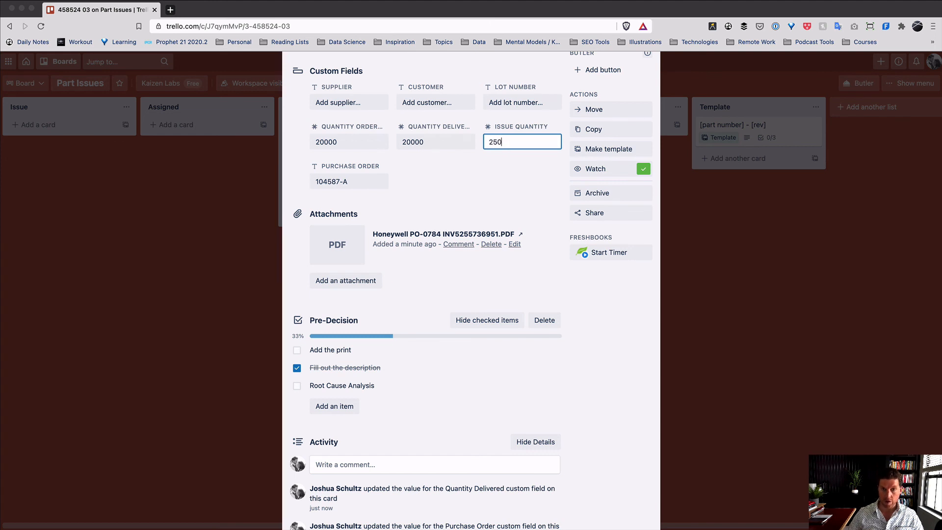
key(Return)
click(519, 104)
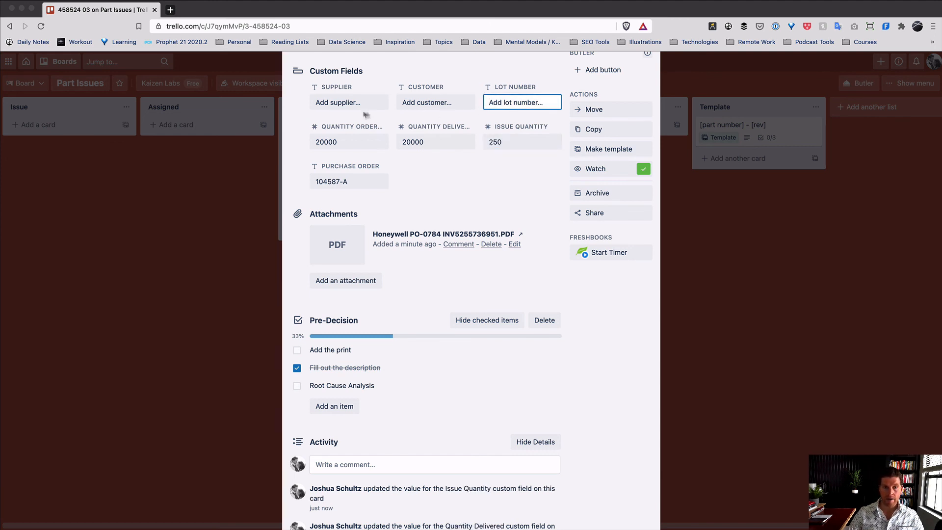
click(364, 103)
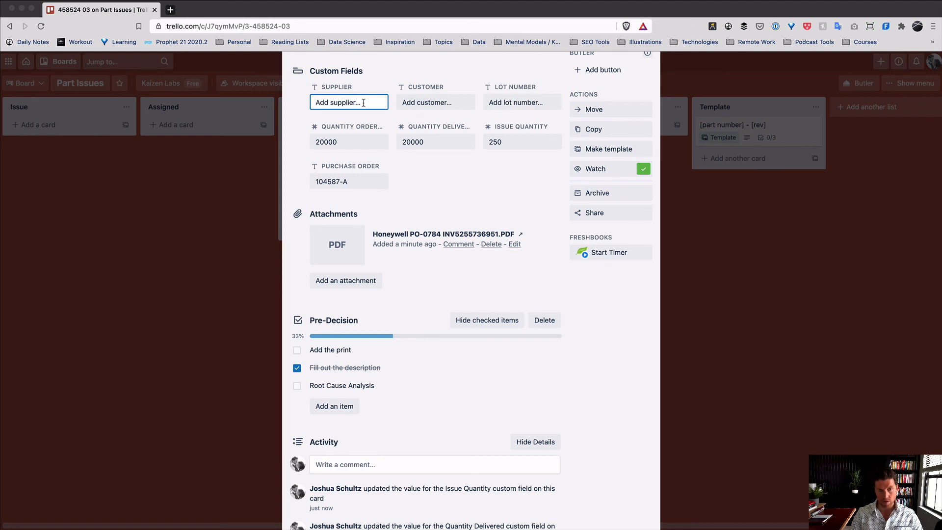
text(Chin)
key(BackSpace)
key(BackSpace)
text(T)
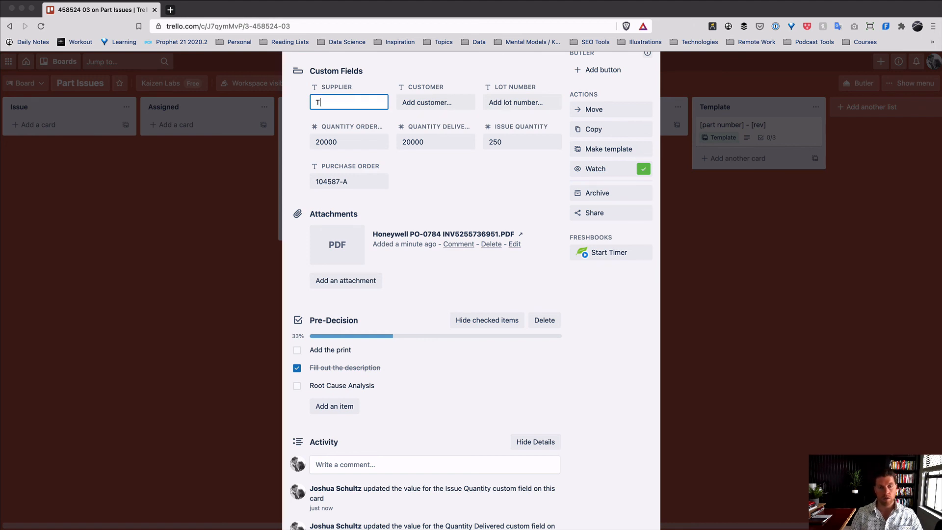
text(W Suppli)
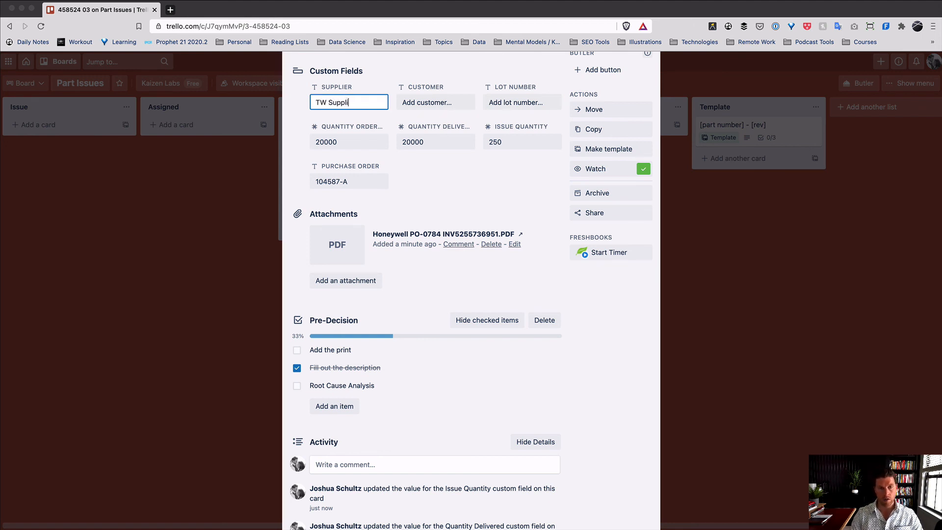
text(er)
key(Return)
click(433, 101)
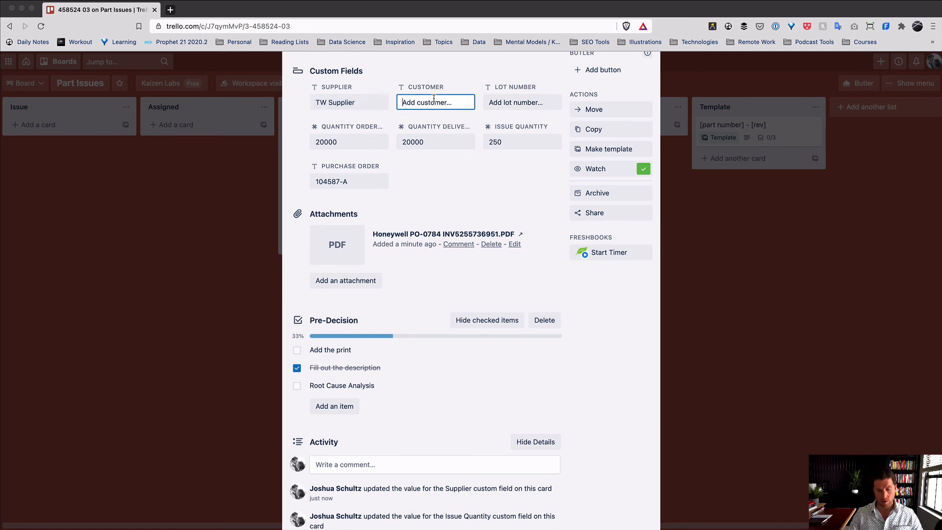
text(GE)
key(Return)
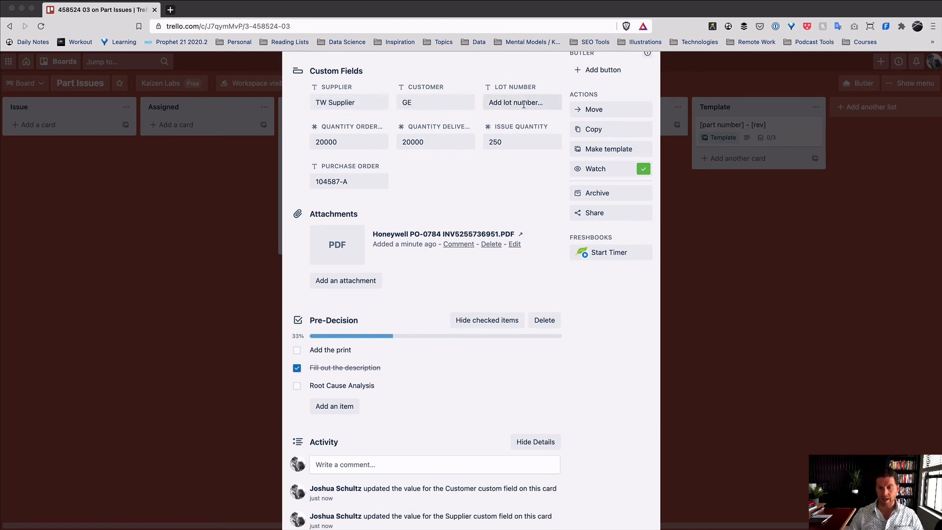
click(523, 103)
text(45824)
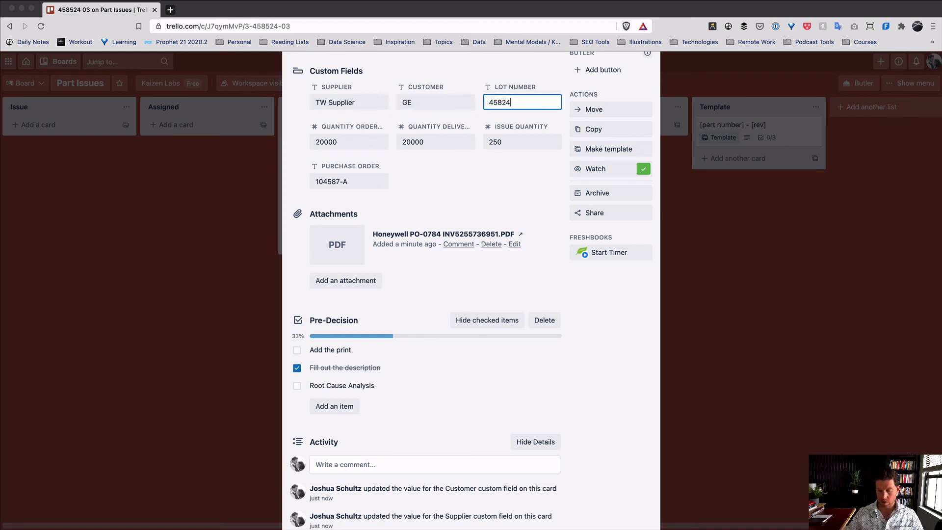
text(-52-6325)
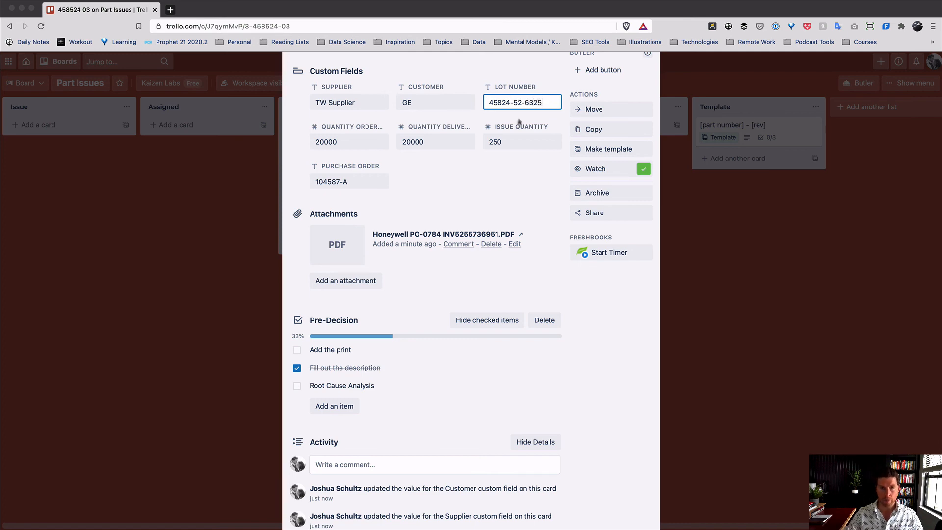
key(Return)
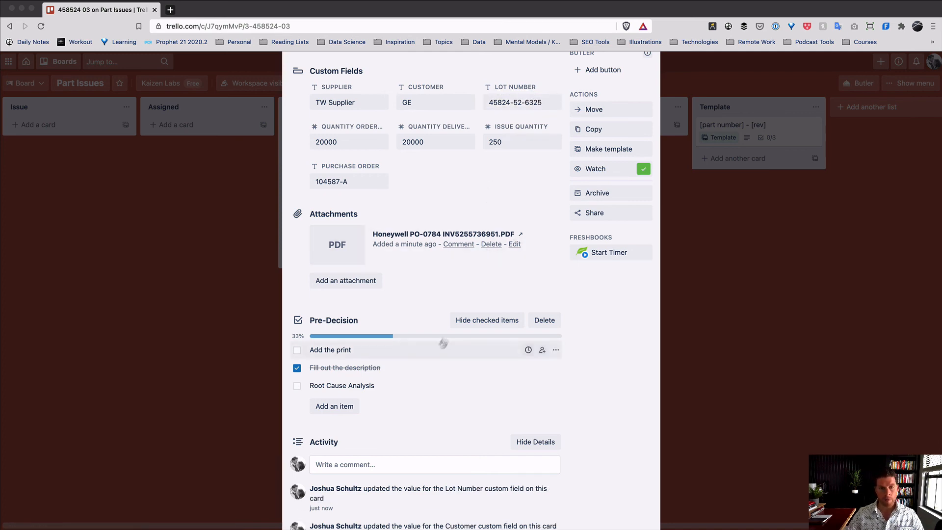
- Review the card's filled custom fields and close the card
scroll(473, 250, up, 6)
scroll(473, 253, down, 15)
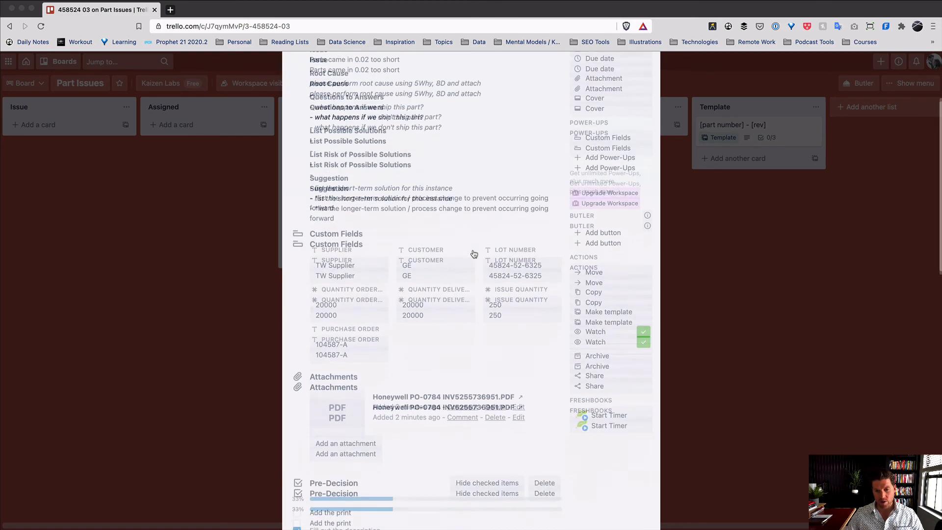
scroll(473, 253, down, 8)
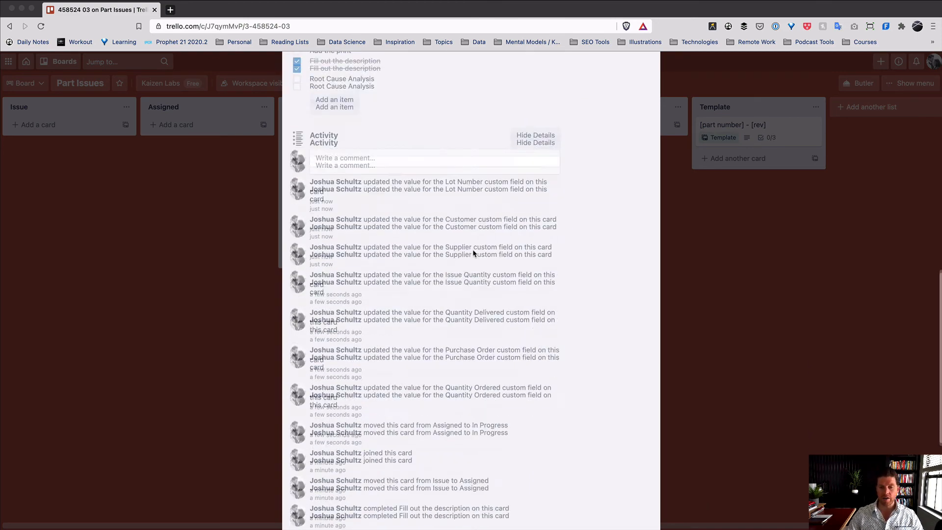
scroll(424, 434, up, 5)
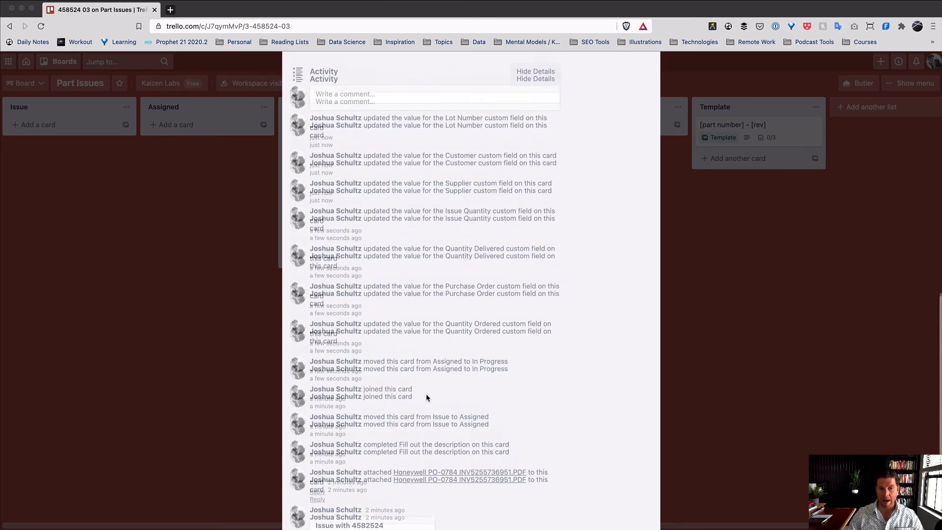
scroll(426, 393, down, 1)
key(Escape)
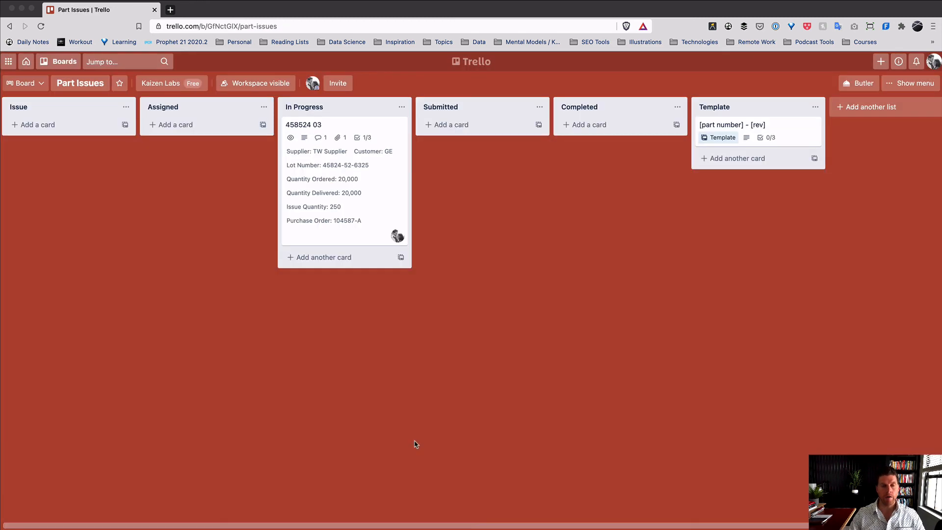
- Drag card 458524 03 from In Progress into the Completed list
click(332, 179)
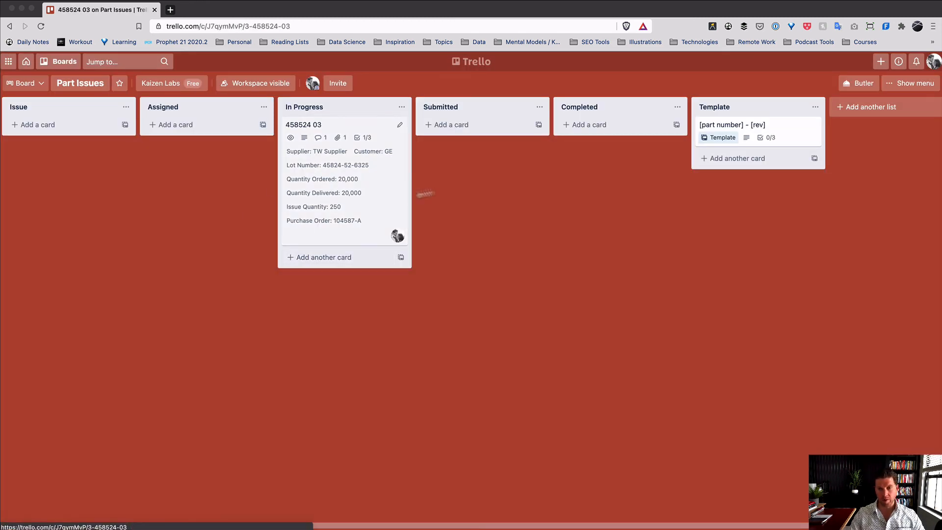
key(Escape)
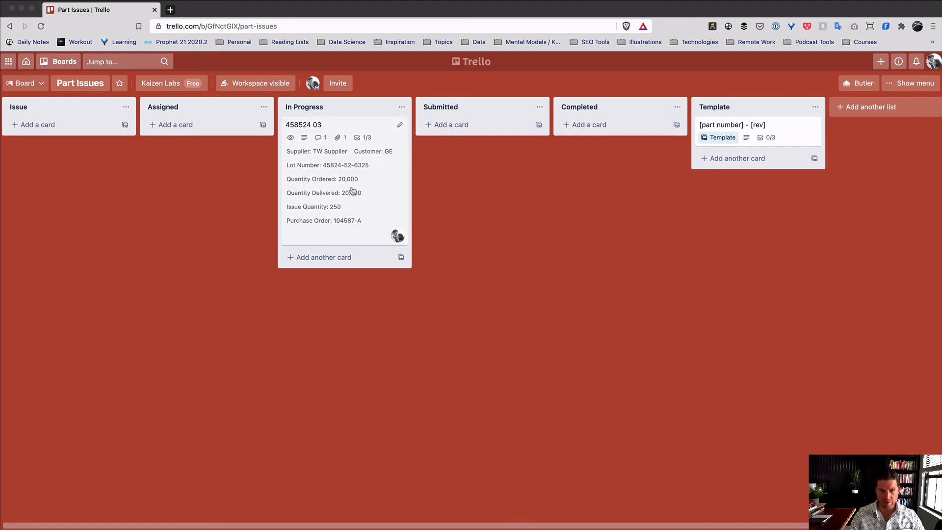
drag(363, 189, 609, 196)
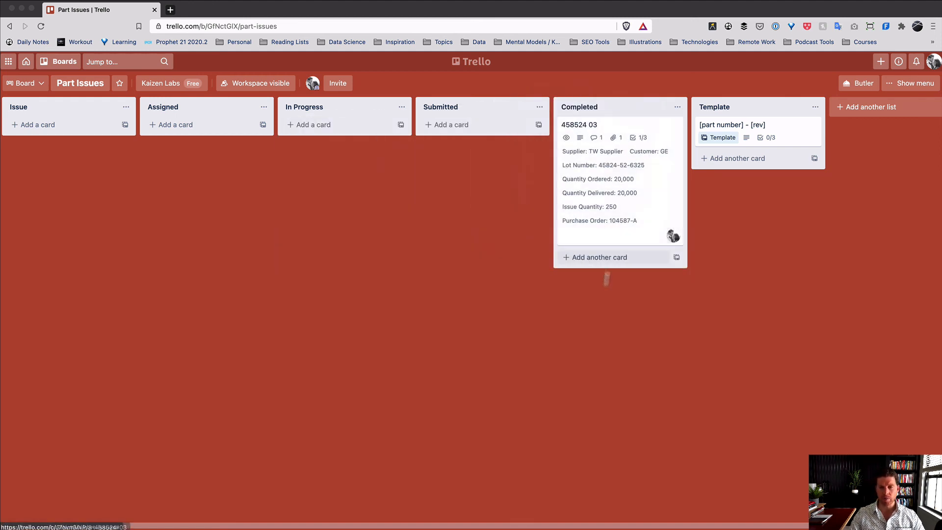
click(158, 62)
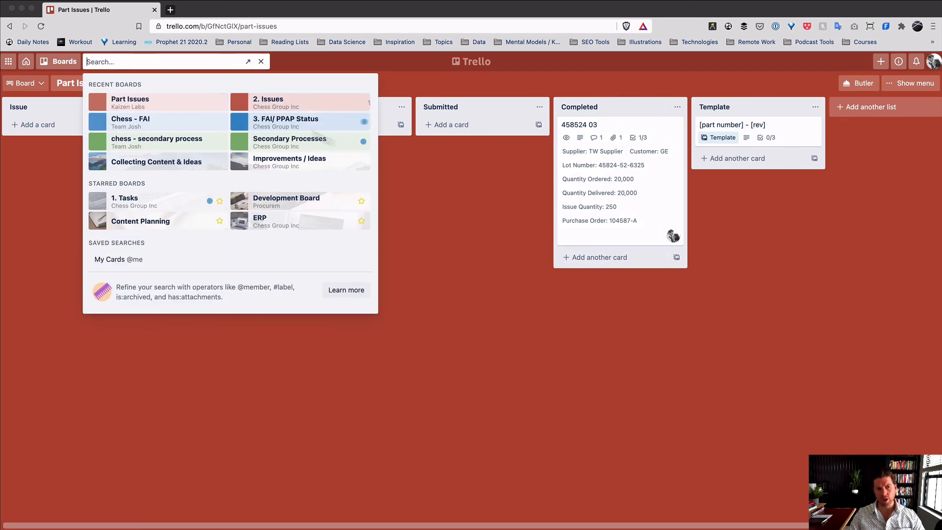
click(539, 182)
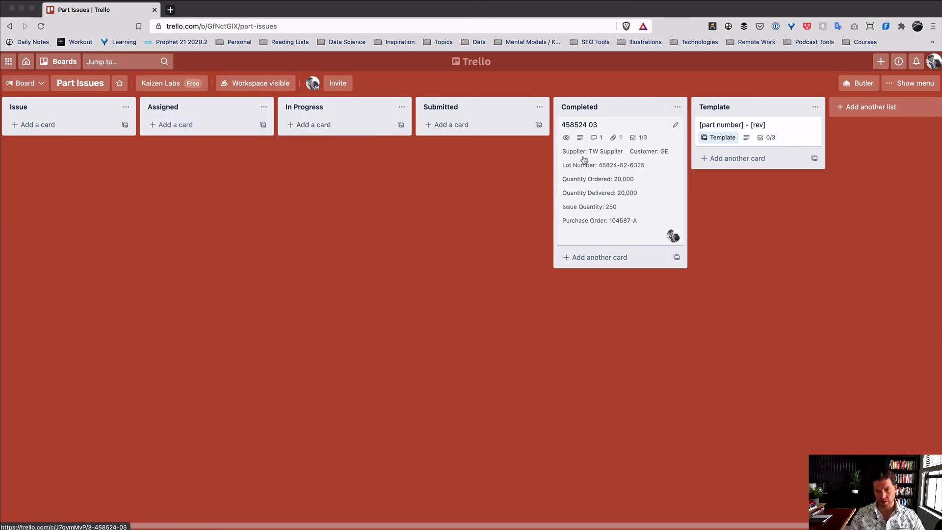